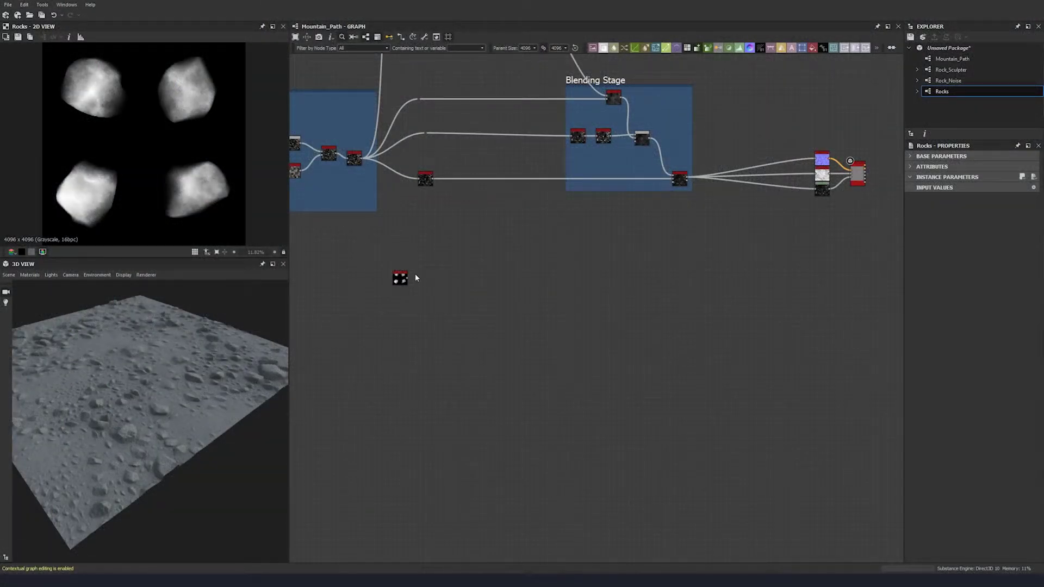
Position the Rocks node in empty graph space below the existing network and attach a Transformation 2D node to its output.
drag(399, 283, 414, 286)
drag(188, 397, 113, 393)
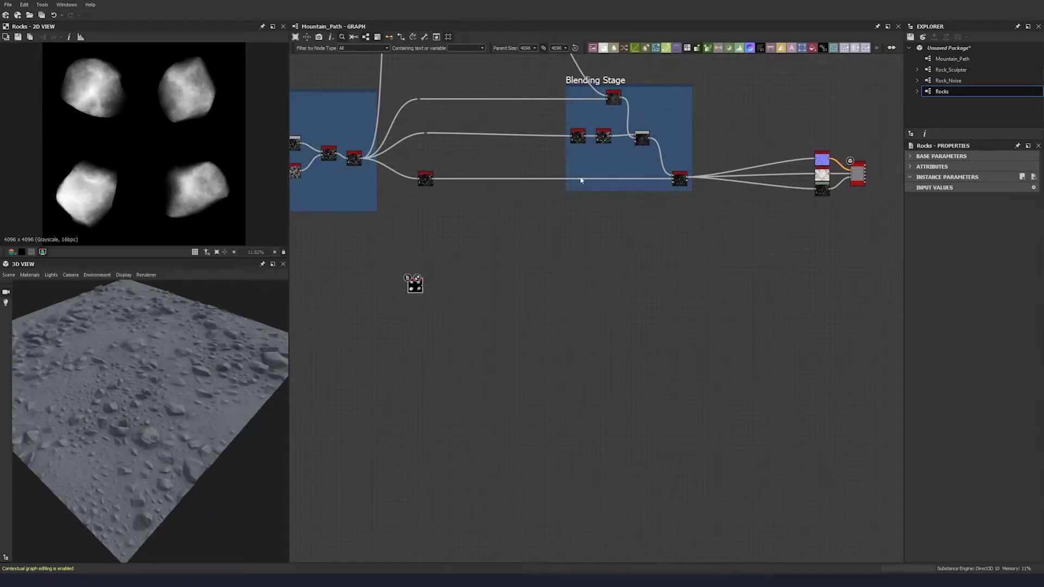
drag(124, 307, 150, 327)
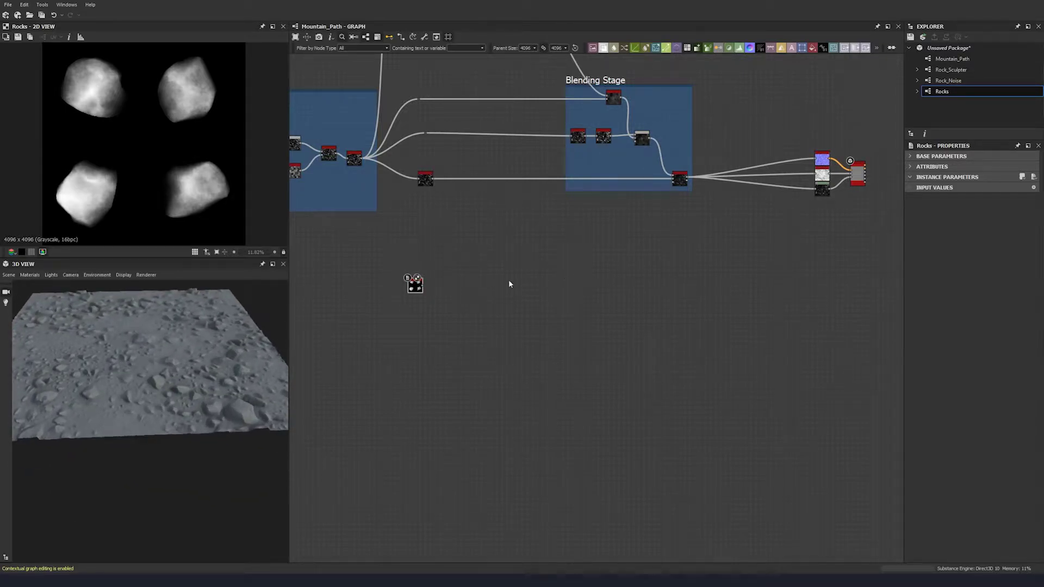
drag(415, 284, 384, 279)
scroll(384, 296, up, 3)
scroll(184, 141, down, 2)
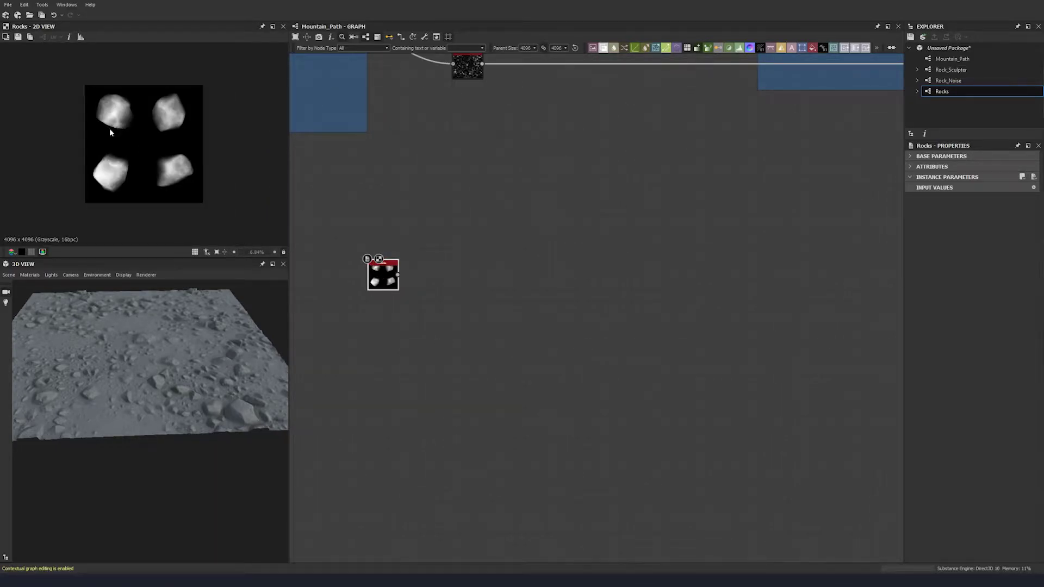
key(space)
text(tr)
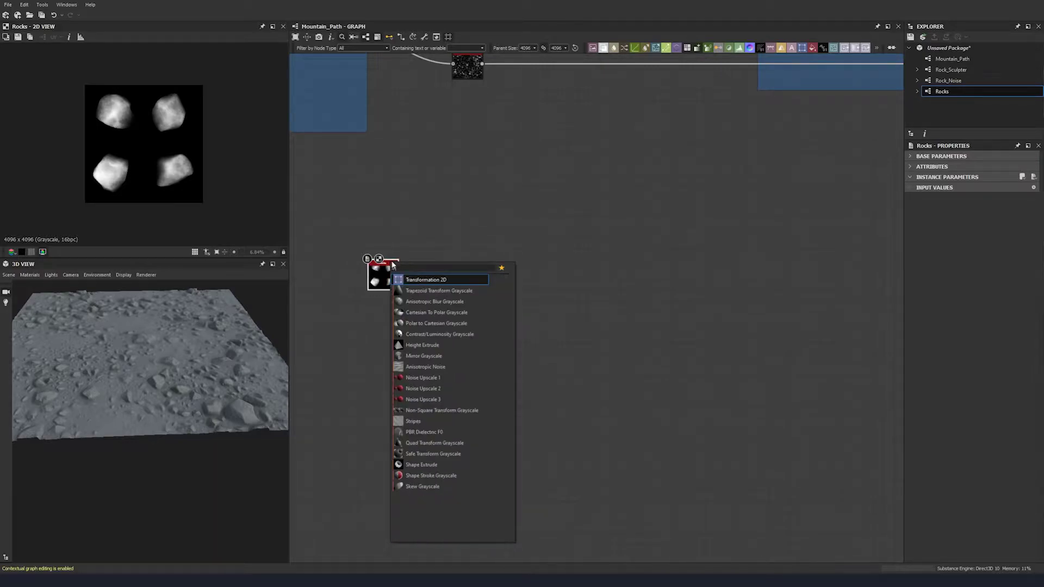
click(435, 280)
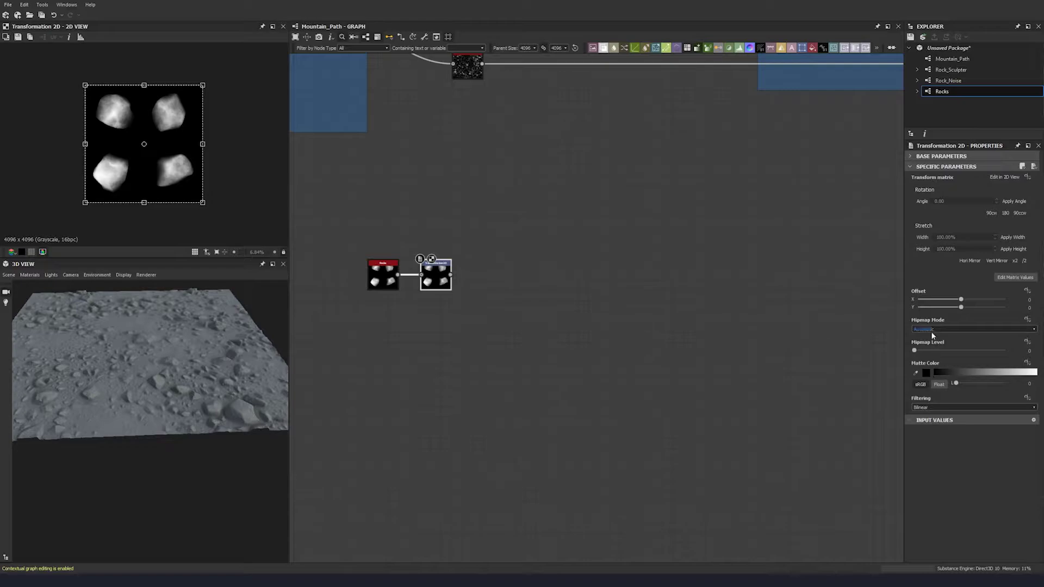
Scale the Transformation 2D by x2 and offset it to about X -0.248, Y -0.252 to isolate the upper-left rock.
click(1014, 261)
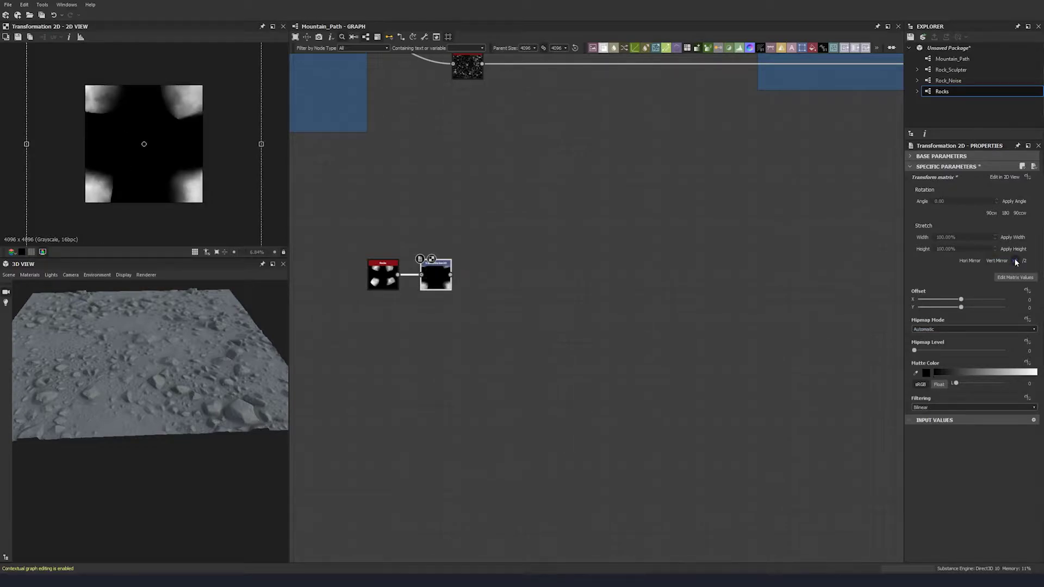
drag(137, 162, 161, 198)
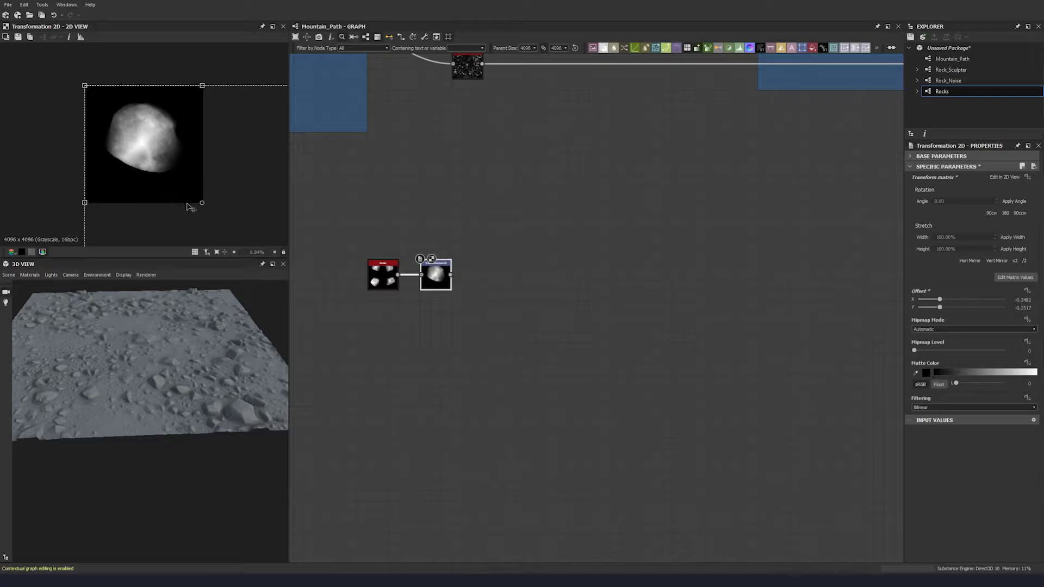
scroll(205, 204, up, 1)
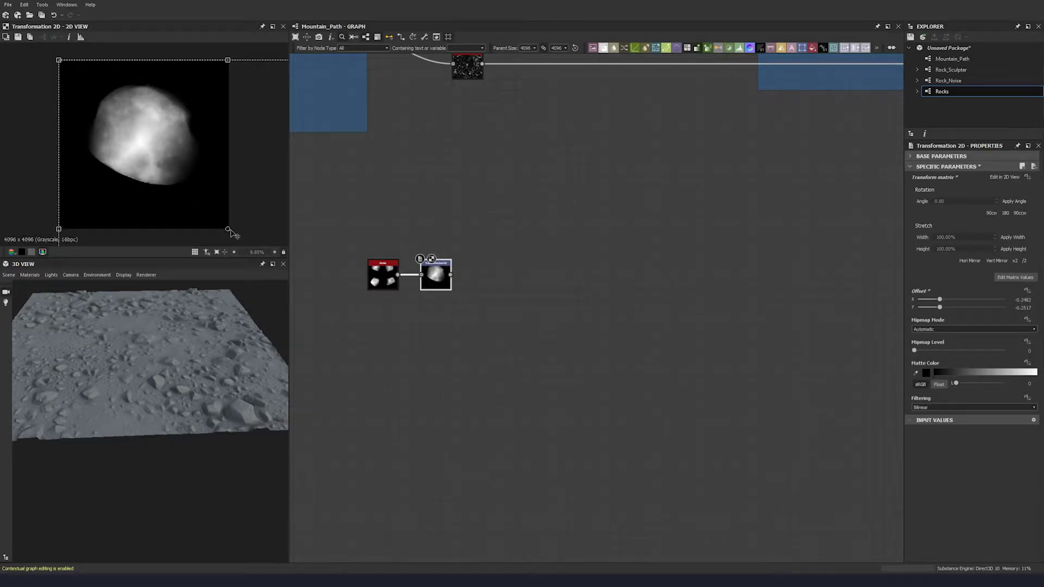
scroll(218, 219, down, 3)
scroll(203, 214, down, 3)
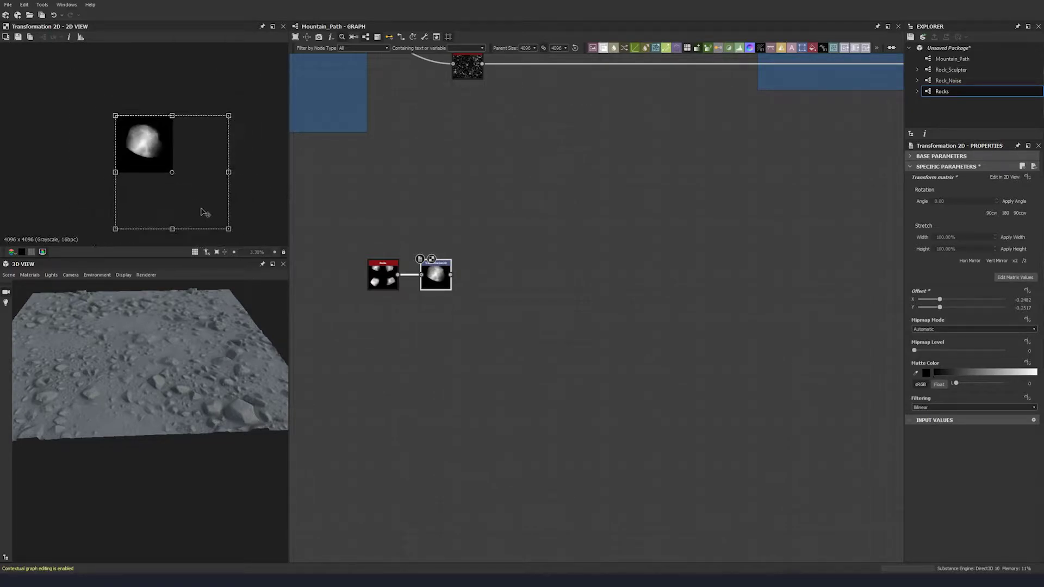
Duplicate the Transformation 2D with its connection, place the copy below, and offset it to X 0.2441 to isolate the upper-right rock.
drag(443, 285, 443, 236)
key(ctrl+d)
drag(602, 314, 443, 270)
drag(160, 163, 105, 162)
click(329, 318)
Duplicate the second Transformation 2D below it and offset the copy to about X -0.241, Y 0.241 to isolate the lower-left rock.
click(428, 271)
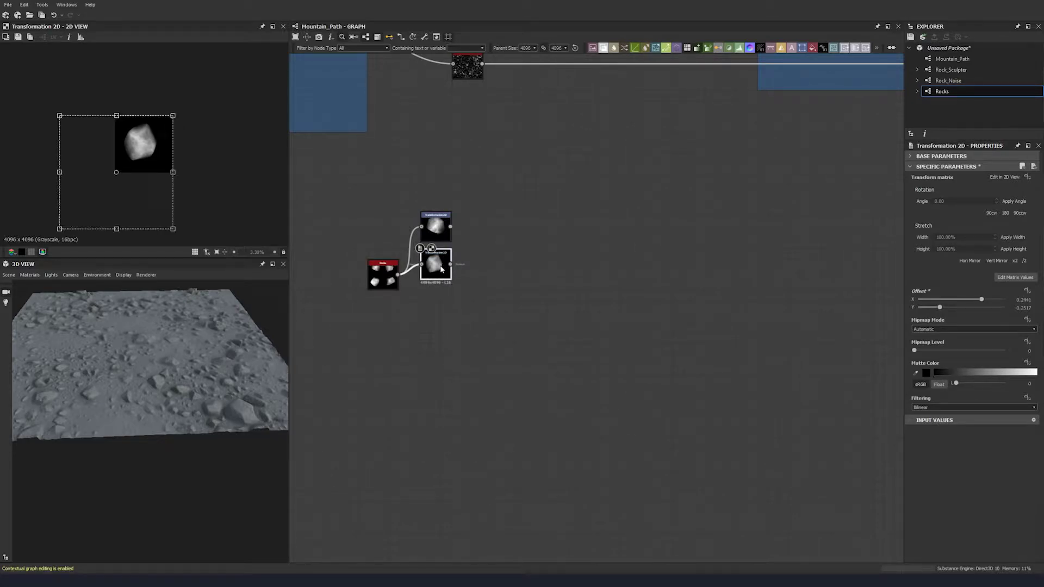
key(ctrl+d)
drag(593, 310, 435, 310)
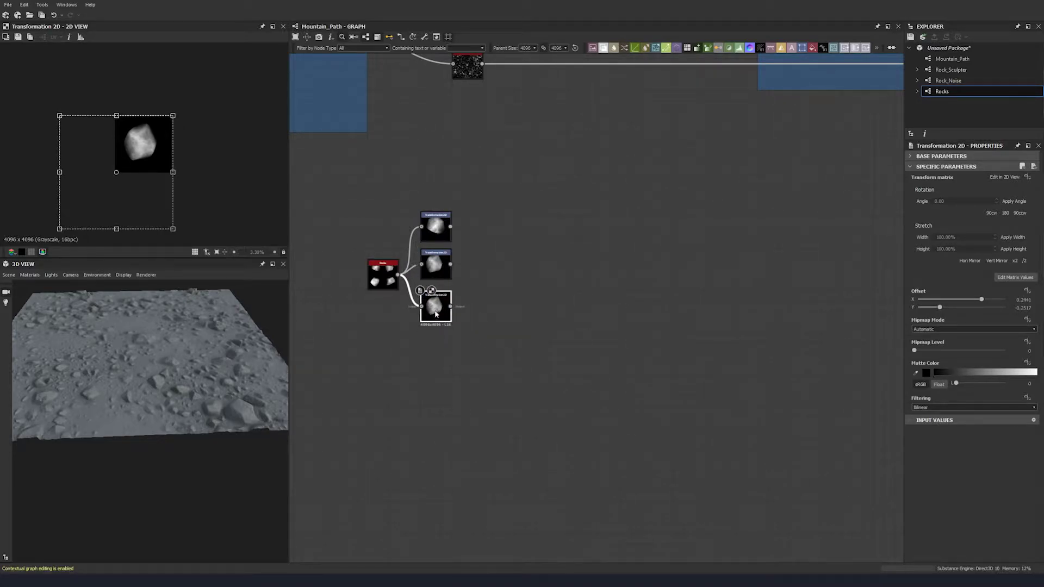
drag(145, 181, 180, 150)
Copy the third Transformation 2D into a fourth node below it and offset its X to about 0.249 to isolate the lower-right rock.
drag(372, 347, 461, 306)
key(ctrl+c)
key(ctrl+v)
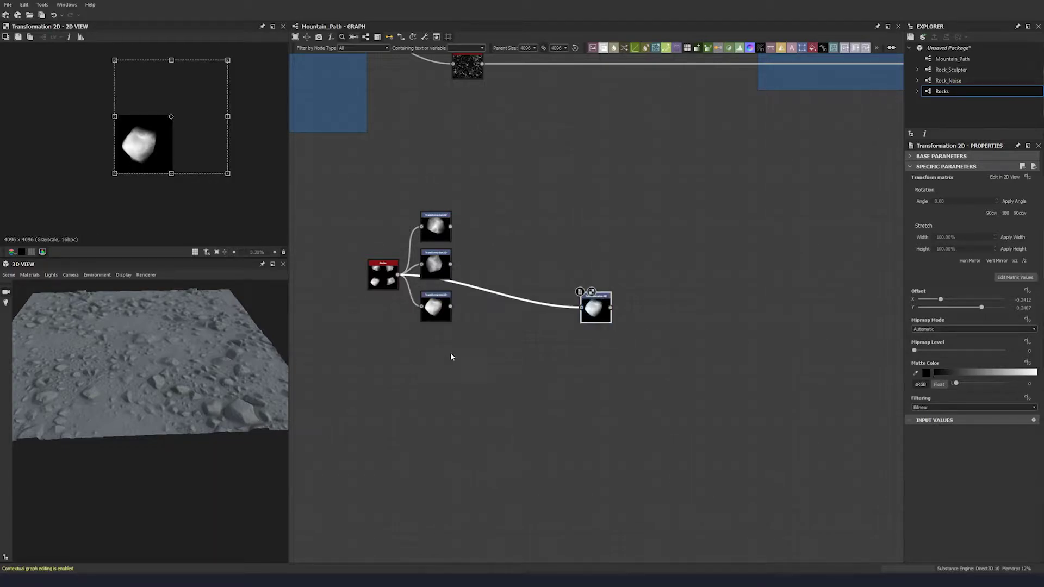
drag(595, 307, 435, 349)
drag(156, 156, 101, 156)
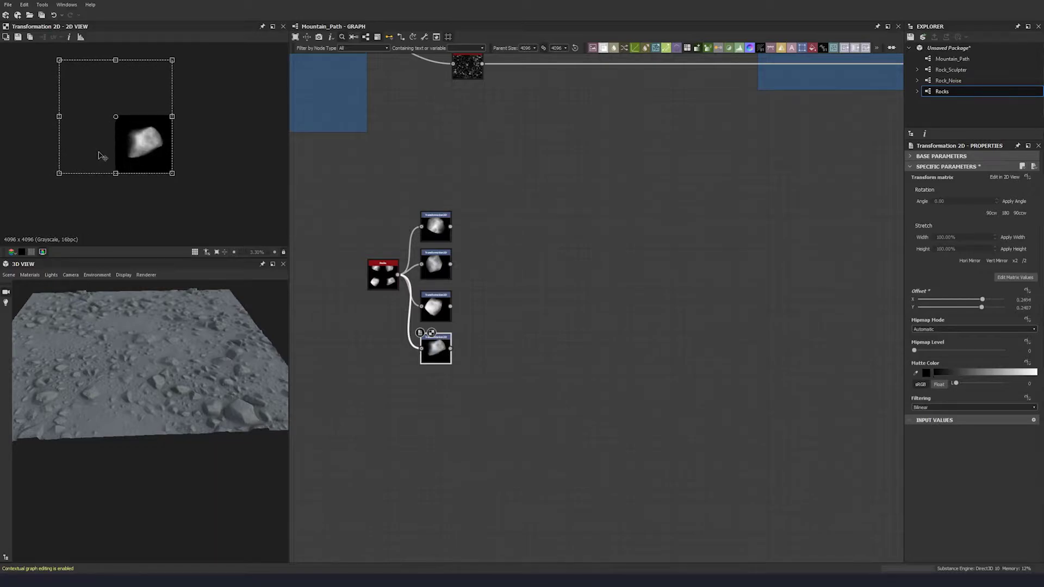
click(536, 368)
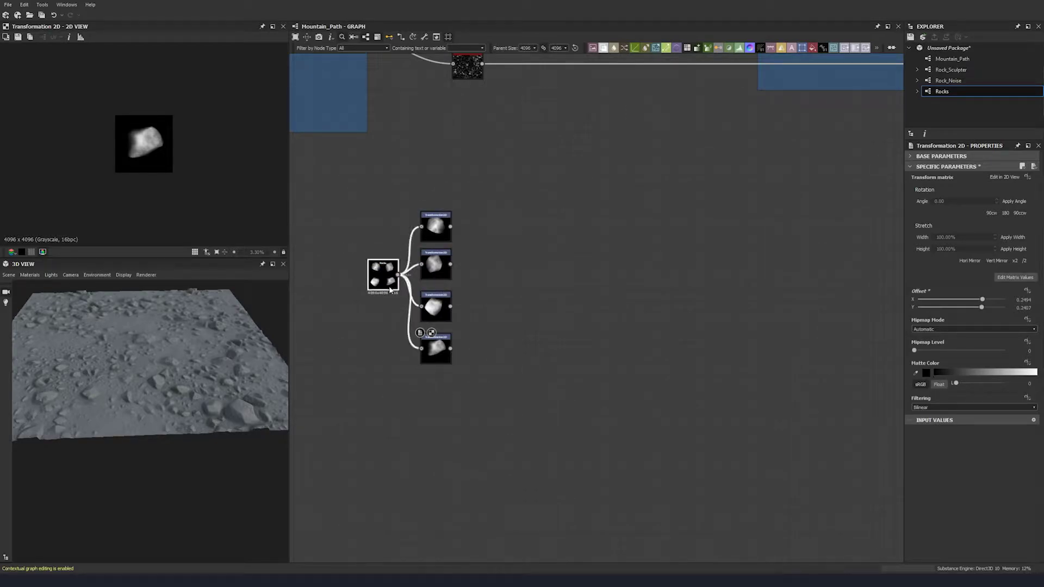
Centre the Rocks node vertically beside the four Transformation 2D nodes and preview the first transformation's output.
drag(383, 278, 378, 294)
click(438, 237)
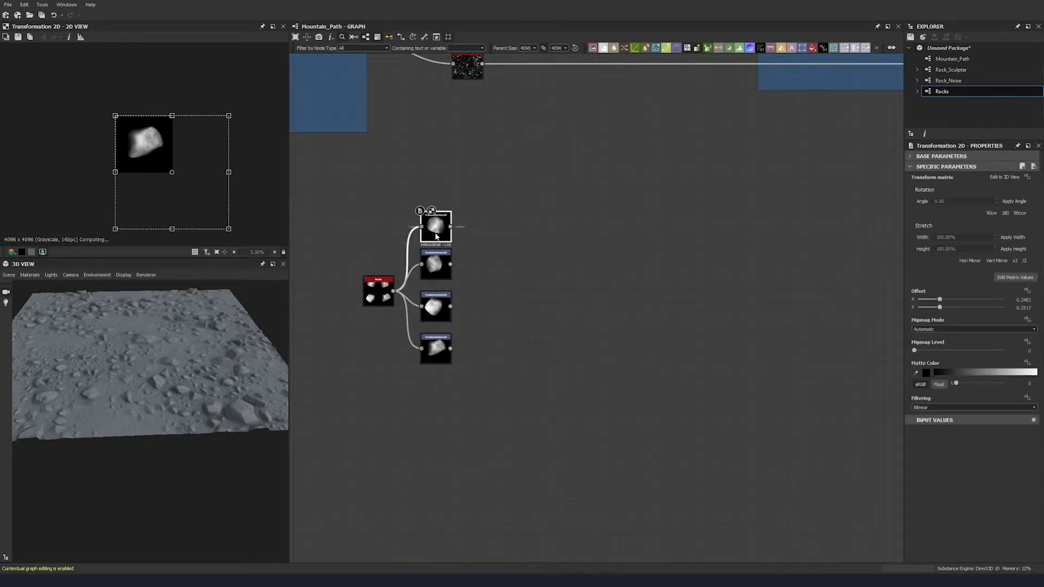
middle_drag(480, 327, 424, 326)
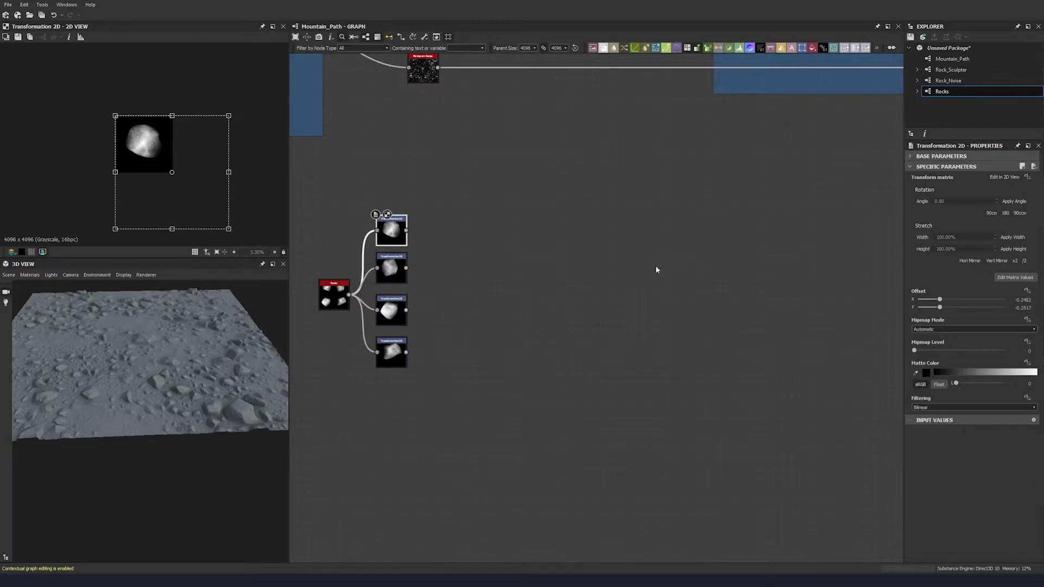
scroll(609, 269, down, 3)
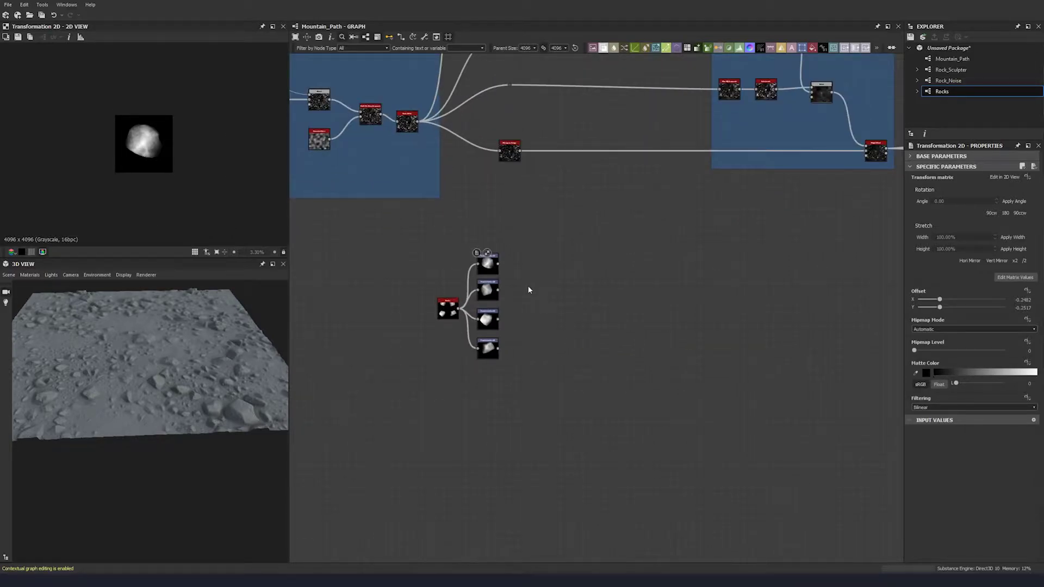
drag(134, 395, 94, 401)
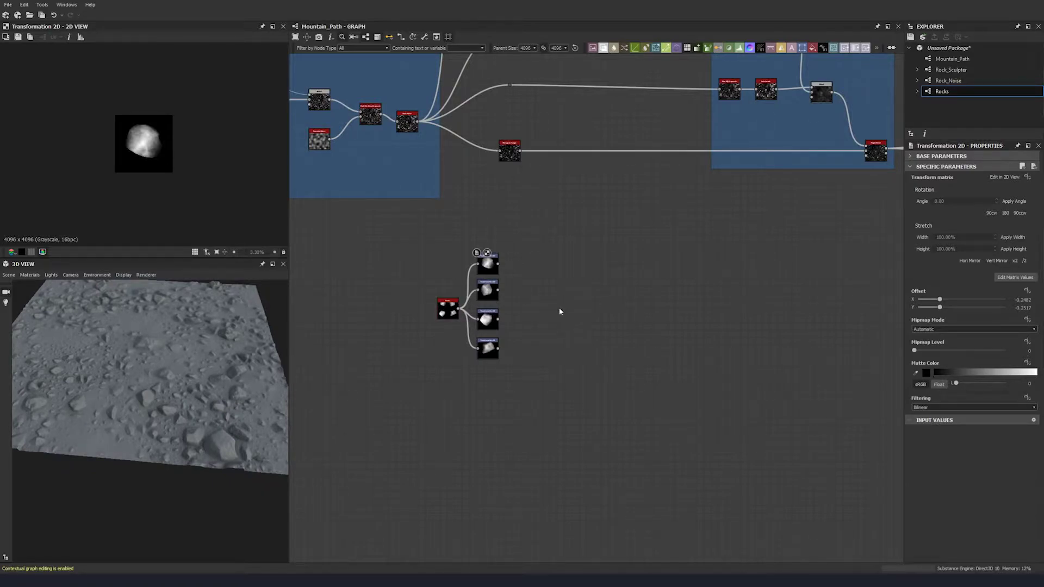
Add a Shape Splatter node beside the Transformation 2D nodes and set its Pattern Input Number to 4.
middle_drag(365, 346, 331, 343)
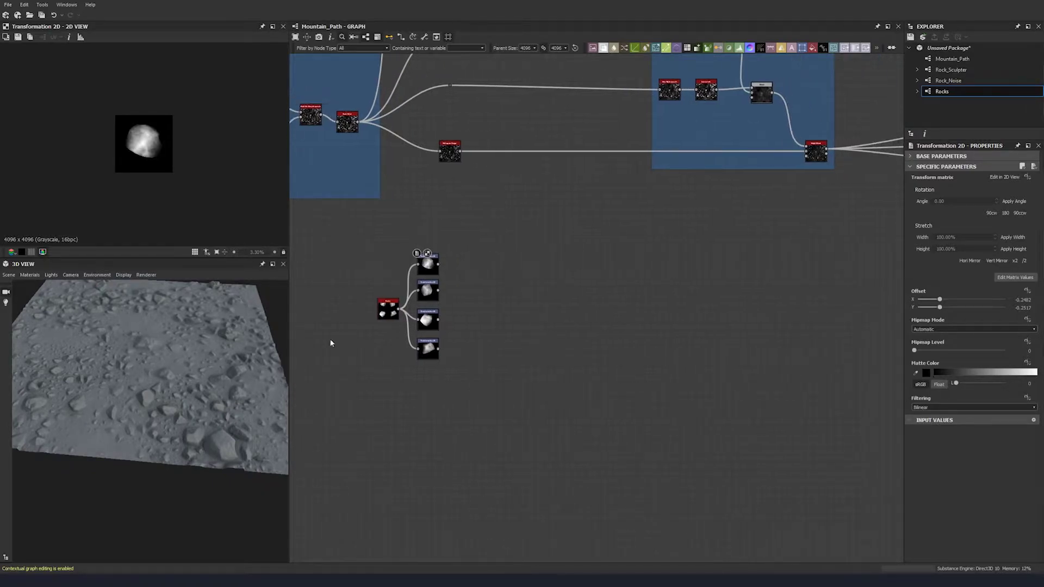
key(space)
text(sha)
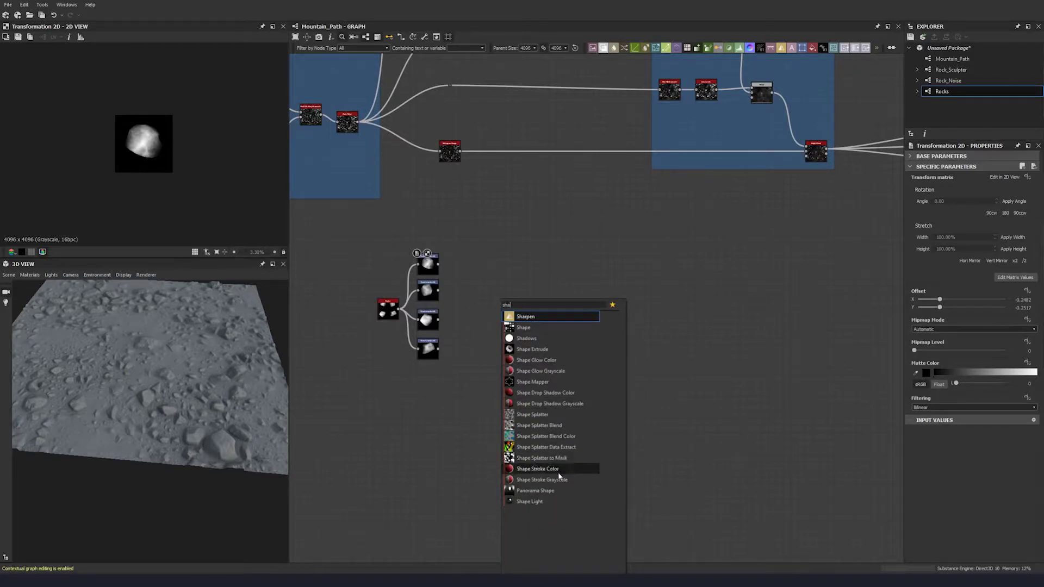
click(545, 414)
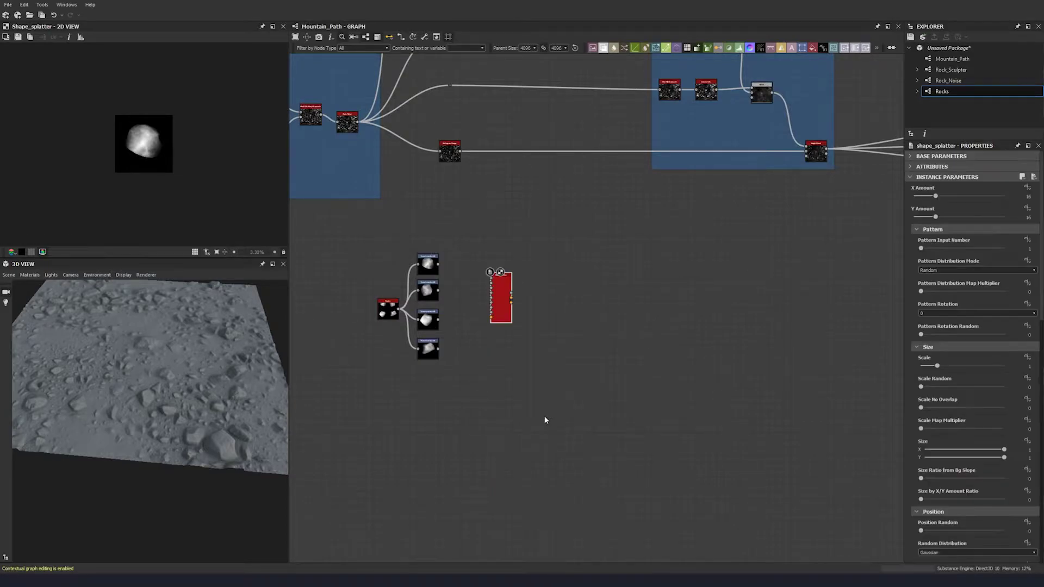
scroll(505, 310, up, 3)
drag(505, 309, 519, 314)
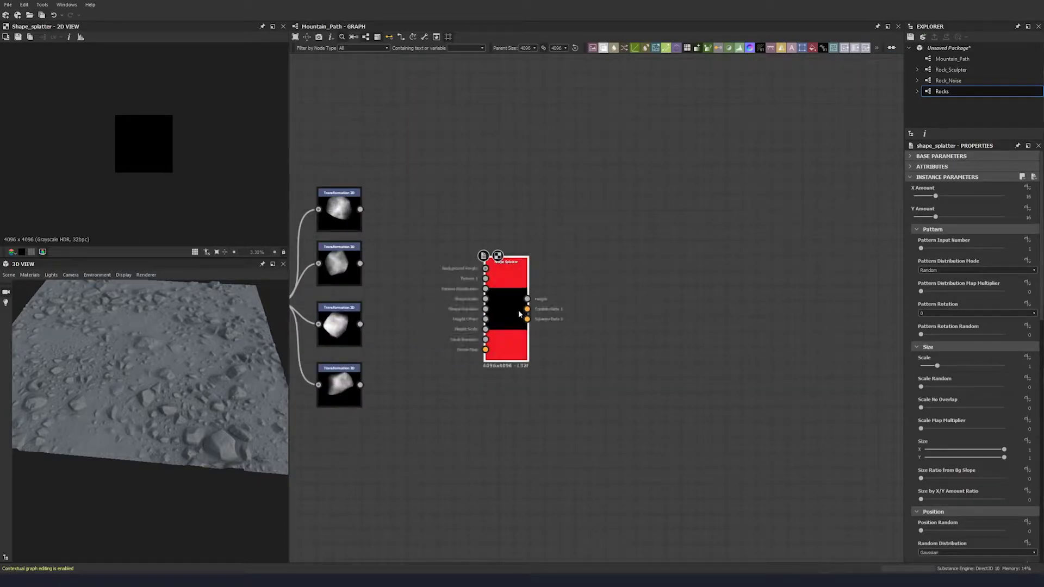
drag(923, 249, 953, 249)
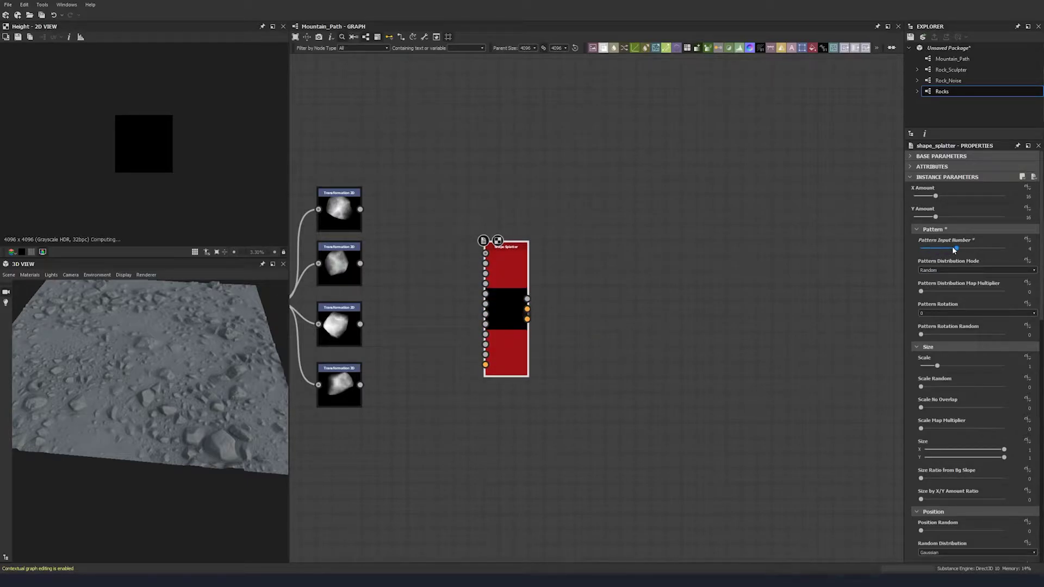
Space the Shape Splatter away from the transformations and connect the four Transformation 2D outputs to its four pattern inputs.
scroll(606, 303, down, 3)
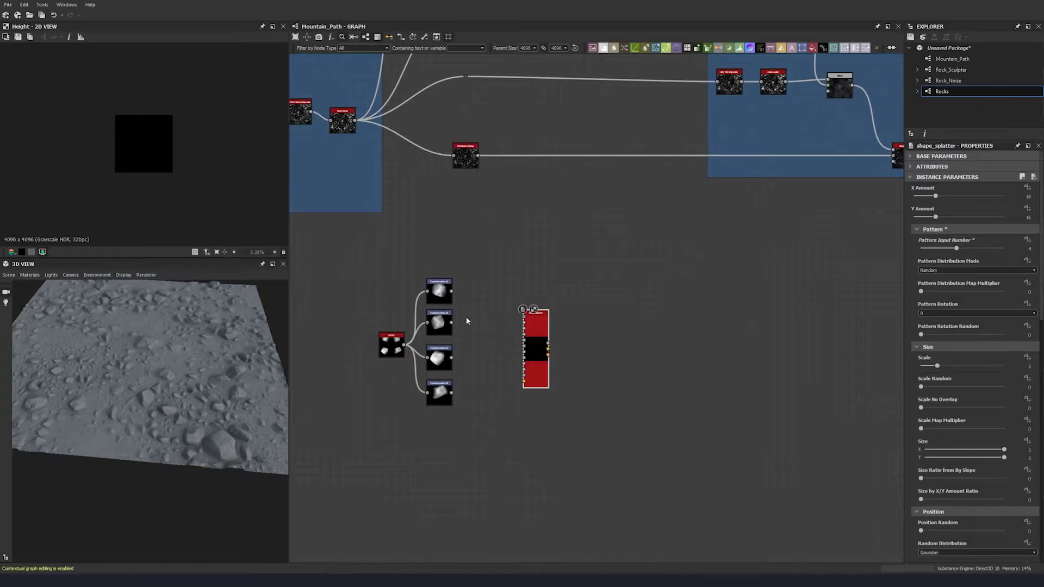
drag(535, 348, 553, 344)
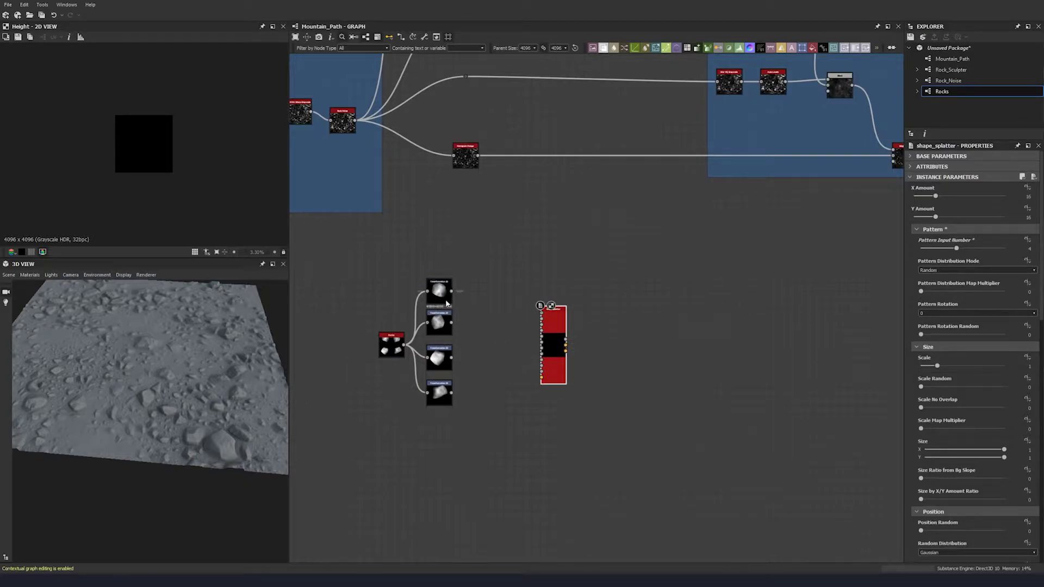
scroll(475, 313, up, 4)
drag(451, 293, 403, 338)
drag(427, 407, 426, 479)
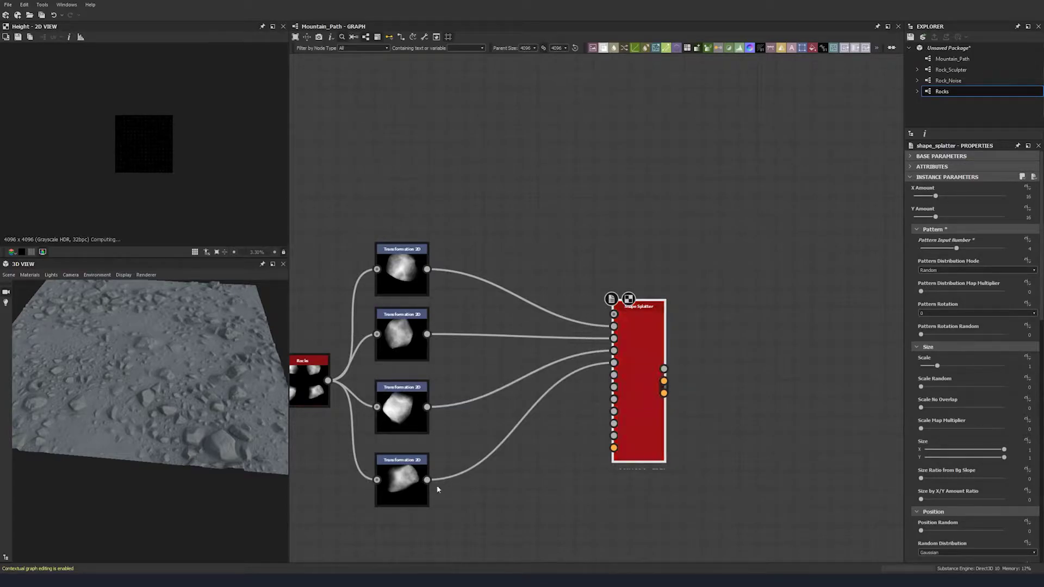
scroll(784, 370, down, 3)
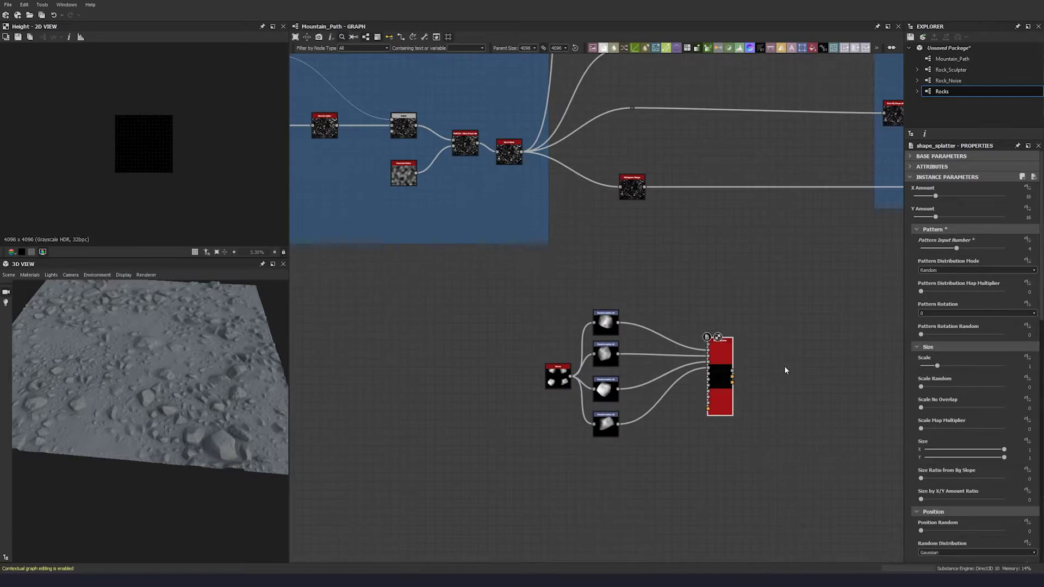
Move the Rocks node, the four transformations and the Shape Splatter together to below the Blending Stage frame.
scroll(704, 341, up, 4)
scroll(702, 341, down, 4)
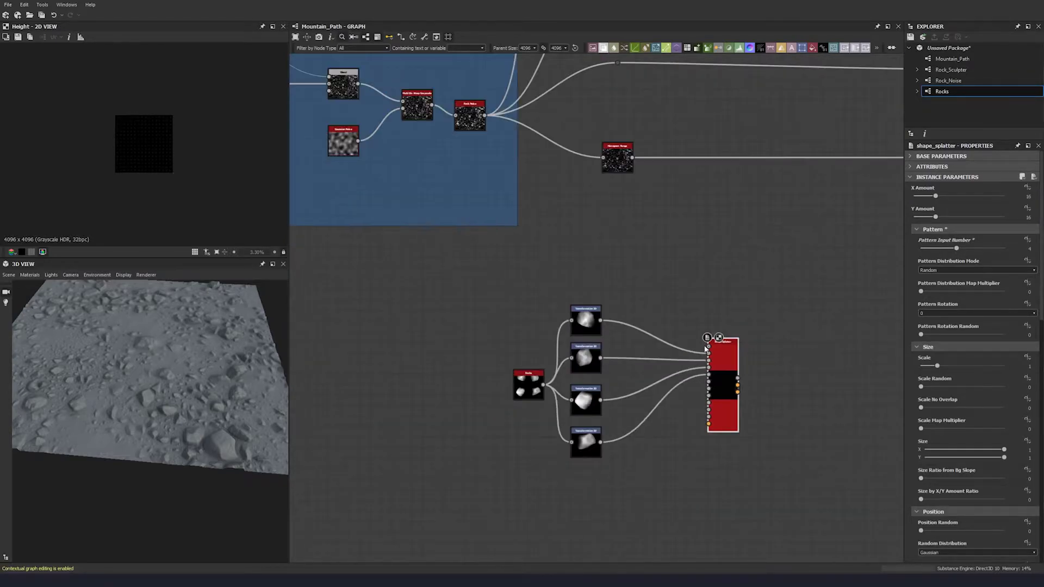
middle_drag(698, 346, 622, 371)
middle_drag(530, 224, 308, 250)
scroll(308, 251, down, 3)
middle_drag(492, 293, 533, 284)
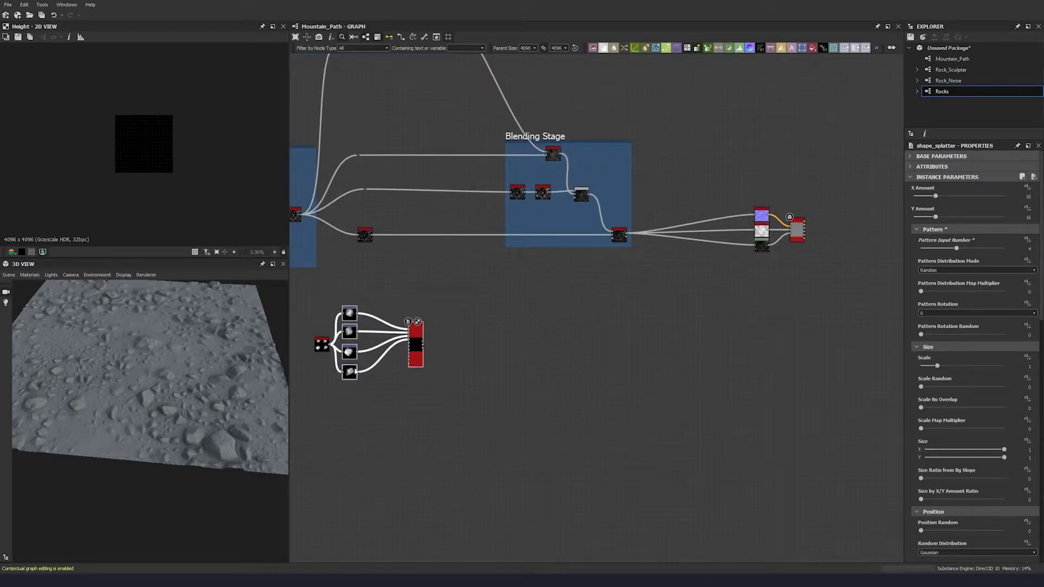
drag(428, 351, 631, 342)
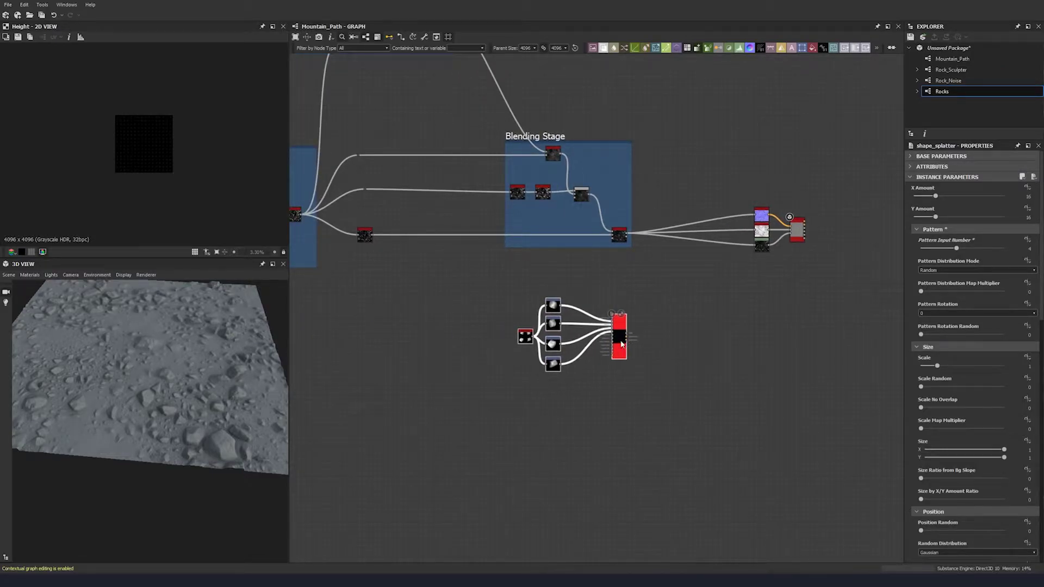
Connect the output of the Blending Stage's final node to the Shape Splatter's Background Height input.
scroll(635, 289, up, 2)
middle_drag(635, 289, 573, 277)
click(572, 275)
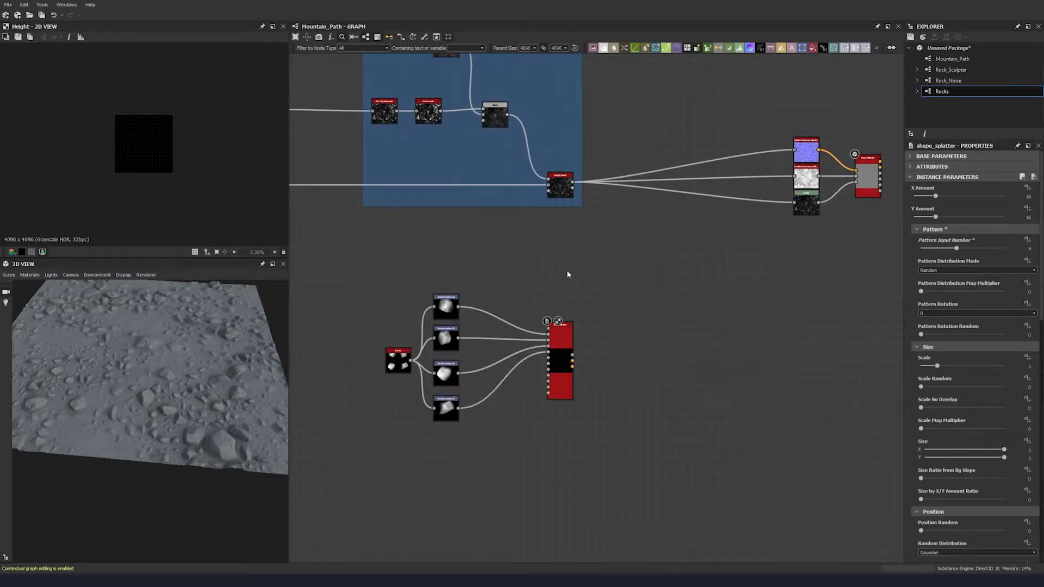
drag(573, 183, 548, 330)
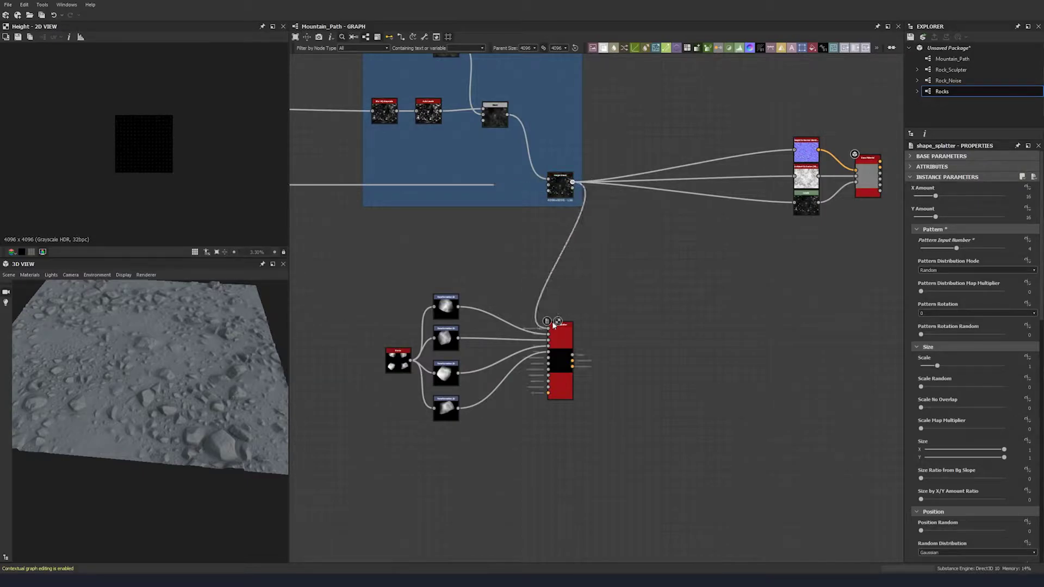
Shift the Rocks, transformation and Shape Splatter nodes slightly lower together and inspect the splatter's height output up close.
middle_drag(617, 326, 580, 242)
drag(581, 242, 359, 339)
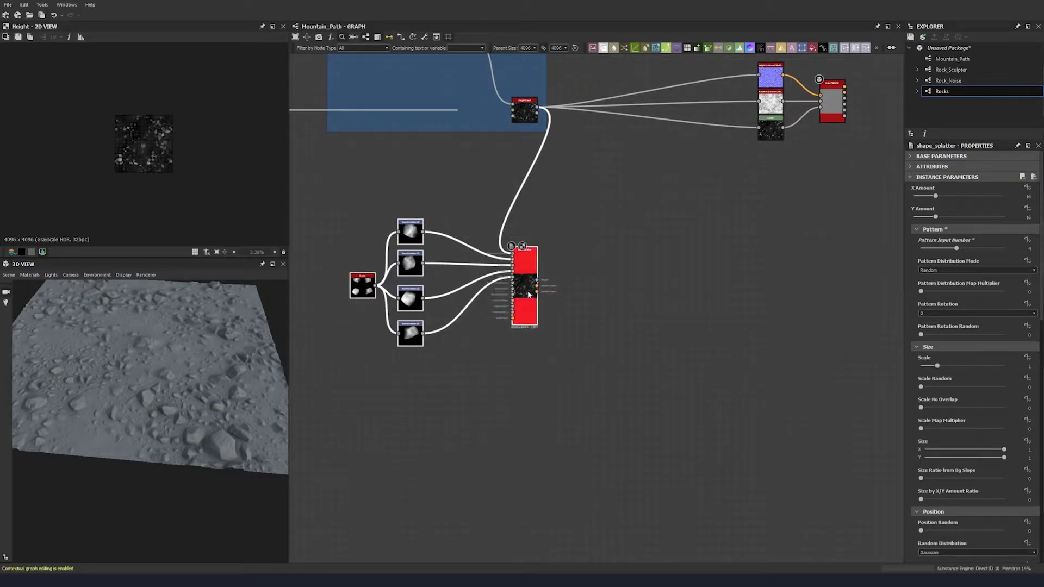
drag(530, 287, 547, 322)
click(546, 322)
scroll(219, 145, up, 6)
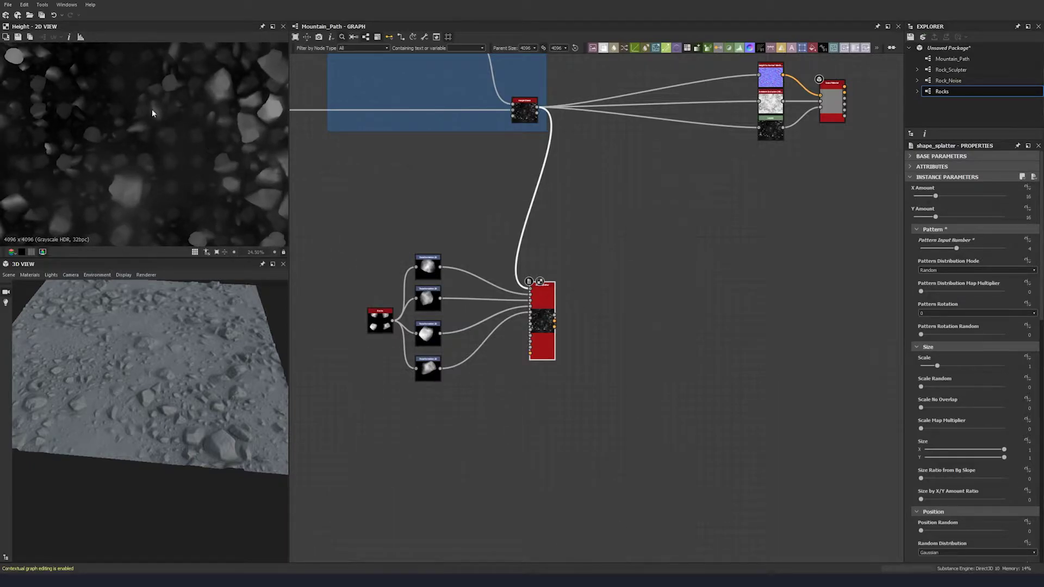
scroll(179, 114, down, 2)
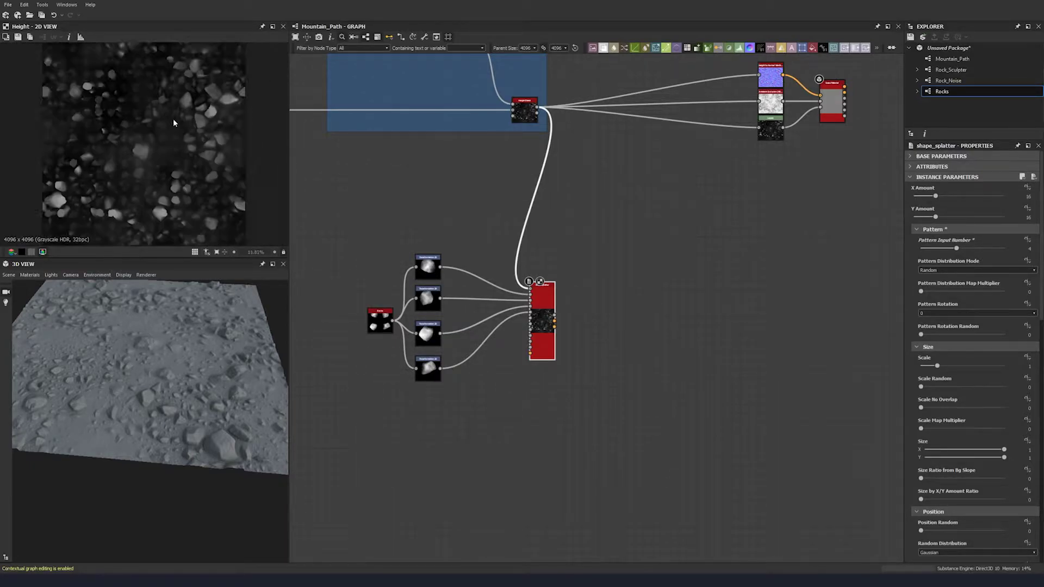
Move the Shape Splatter farther from the four transformations to make room for additional mask nodes.
scroll(179, 141, down, 1)
middle_drag(551, 315, 538, 261)
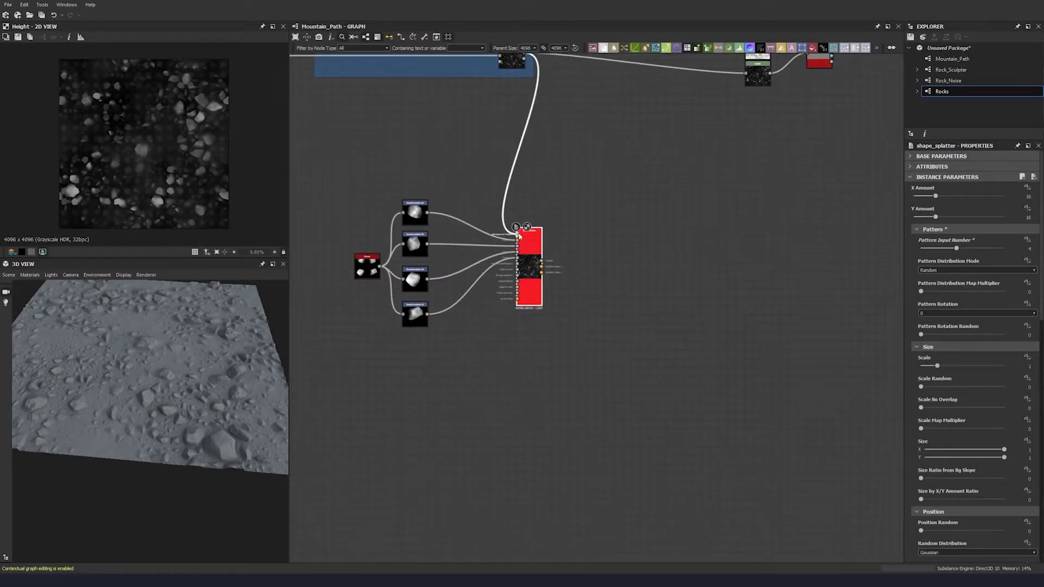
drag(528, 258, 546, 280)
scroll(534, 257, up, 3)
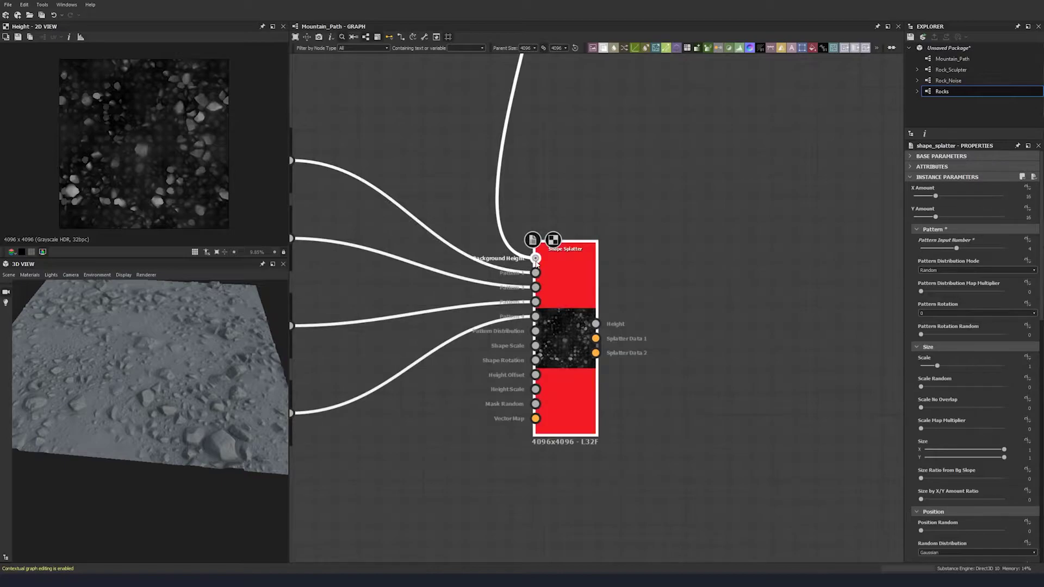
scroll(449, 444, down, 2)
middle_drag(449, 445, 461, 386)
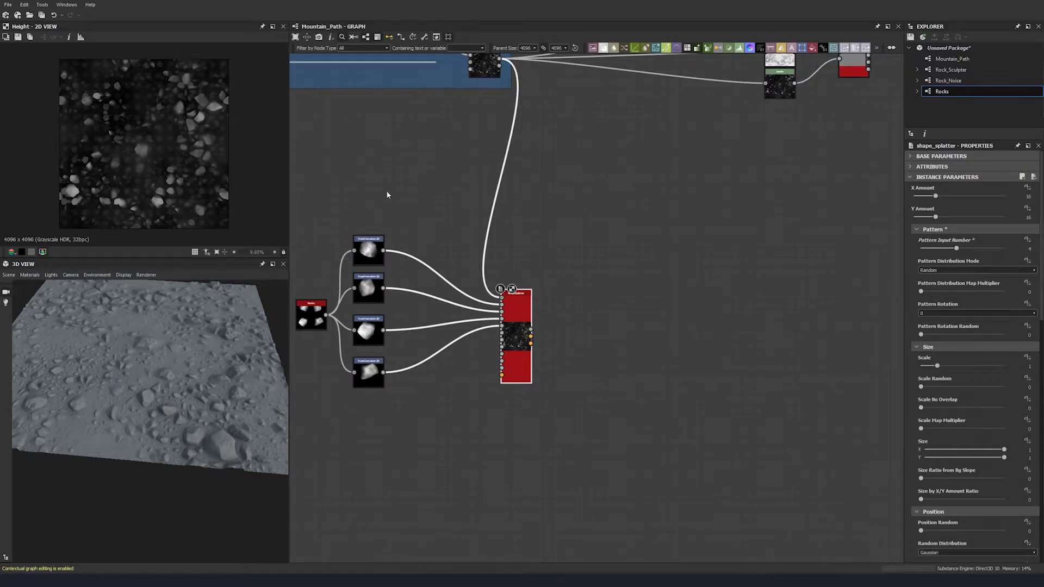
middle_drag(544, 340, 536, 291)
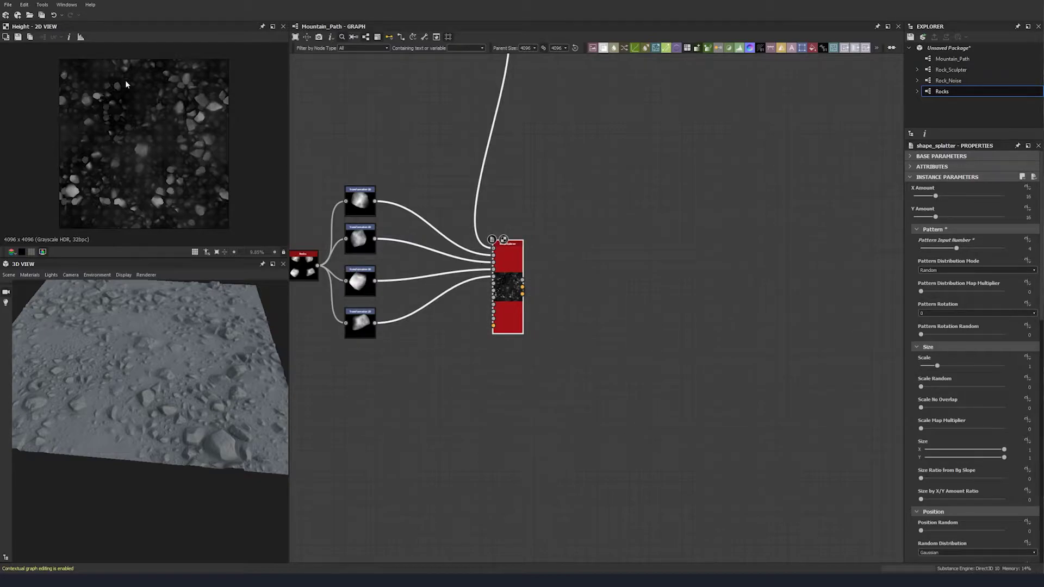
drag(504, 311, 656, 319)
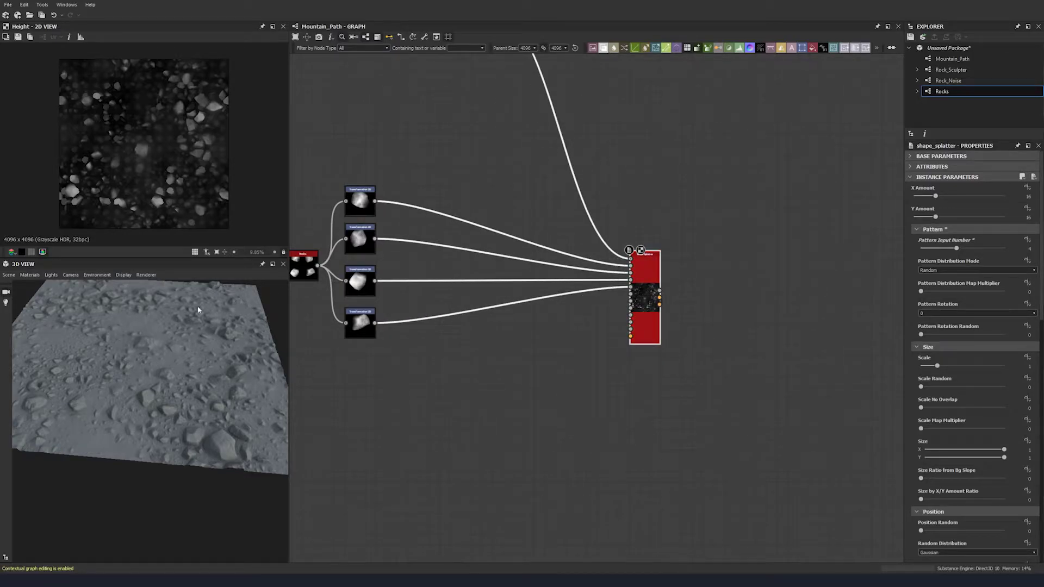
Preview the height mask output of the Height Blend node at the end of the Blending Stage frame.
scroll(569, 247, down, 4)
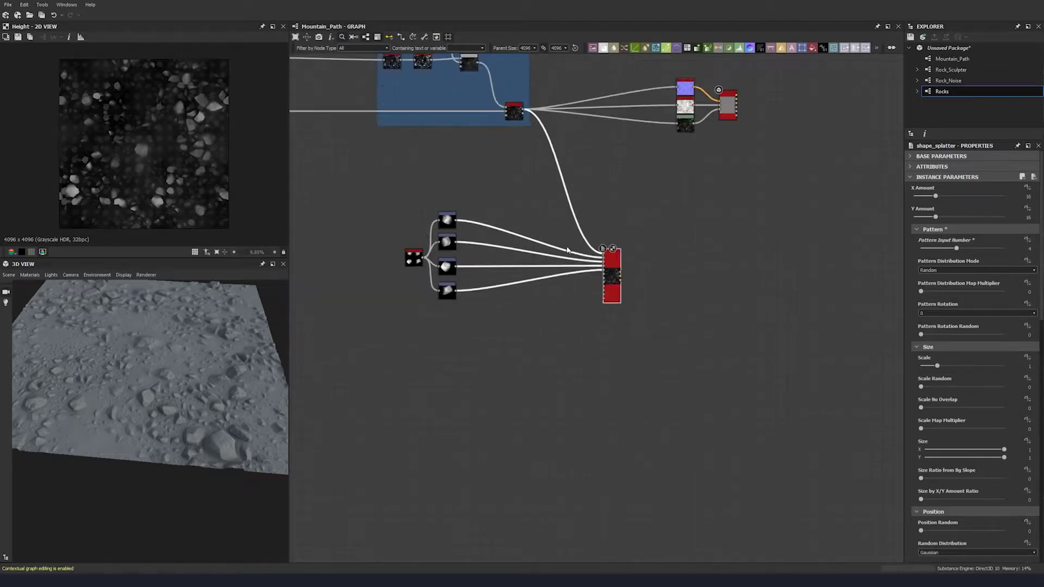
middle_drag(537, 171, 524, 205)
scroll(509, 176, up, 4)
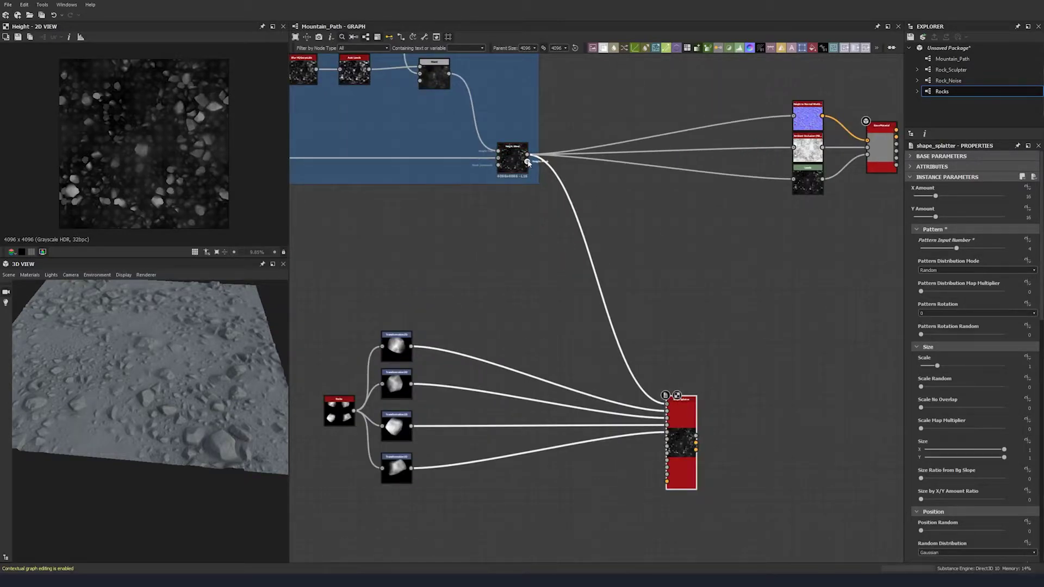
double_click(514, 160)
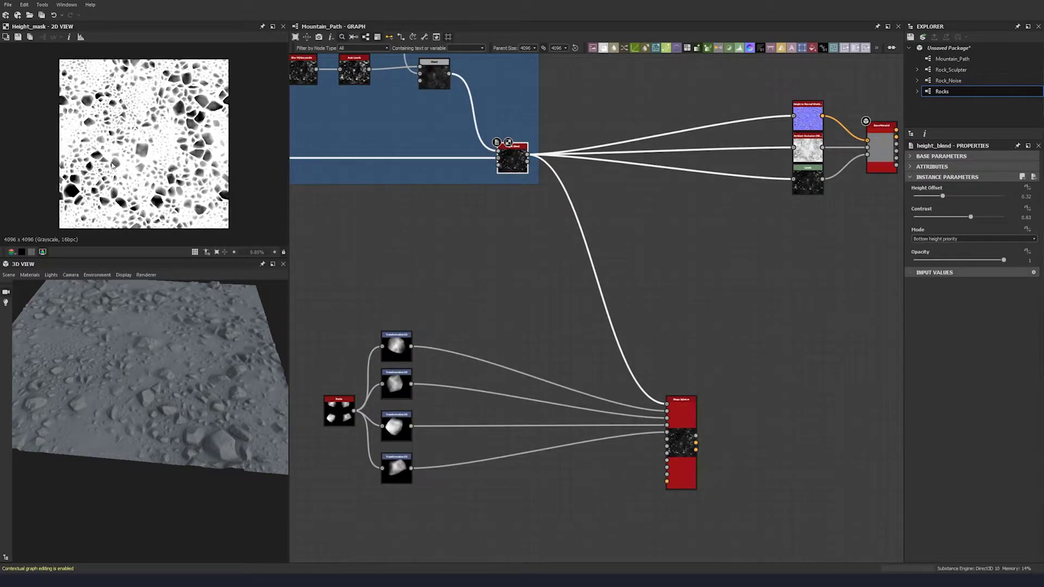
Add a Histogram Scan node above the transformations, fed by the Height Blend's height mask output.
middle_drag(507, 321, 456, 229)
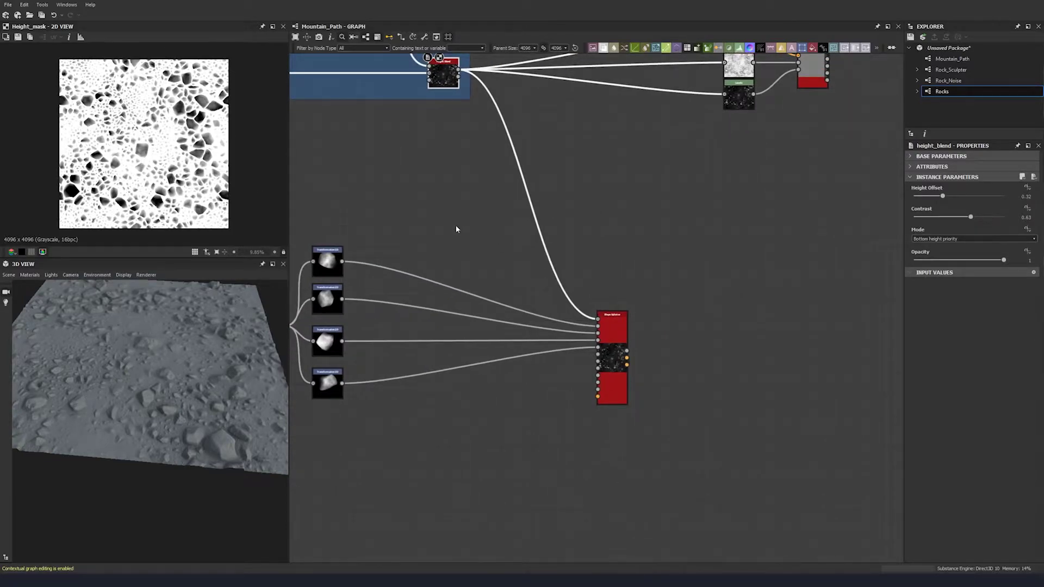
key(space)
text(hi)
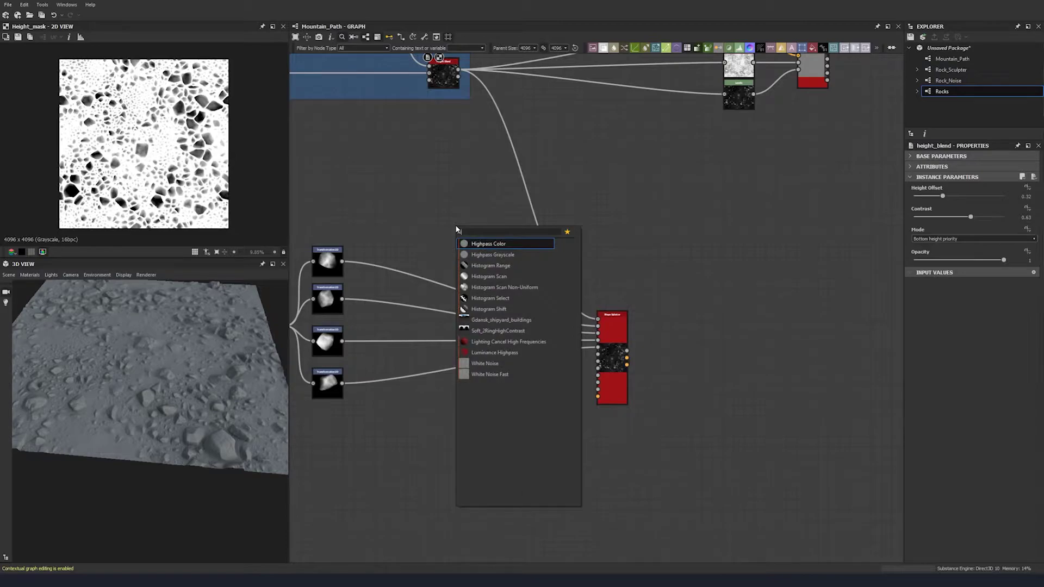
text(st)
click(495, 256)
drag(460, 78, 440, 220)
middle_drag(446, 270, 430, 212)
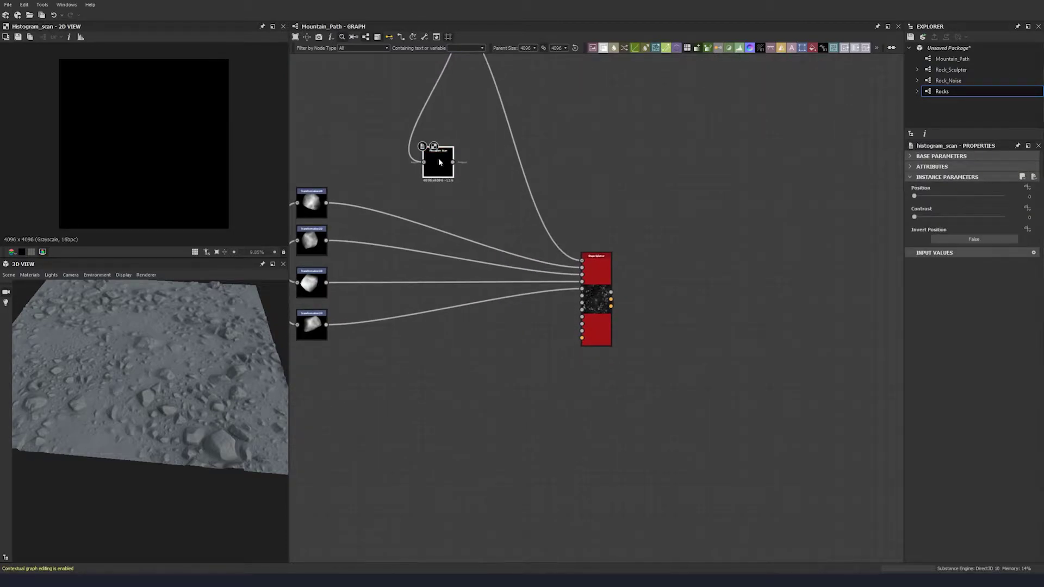
Set the Histogram Scan's Position to 0.24 and its Contrast to 1.
click(982, 195)
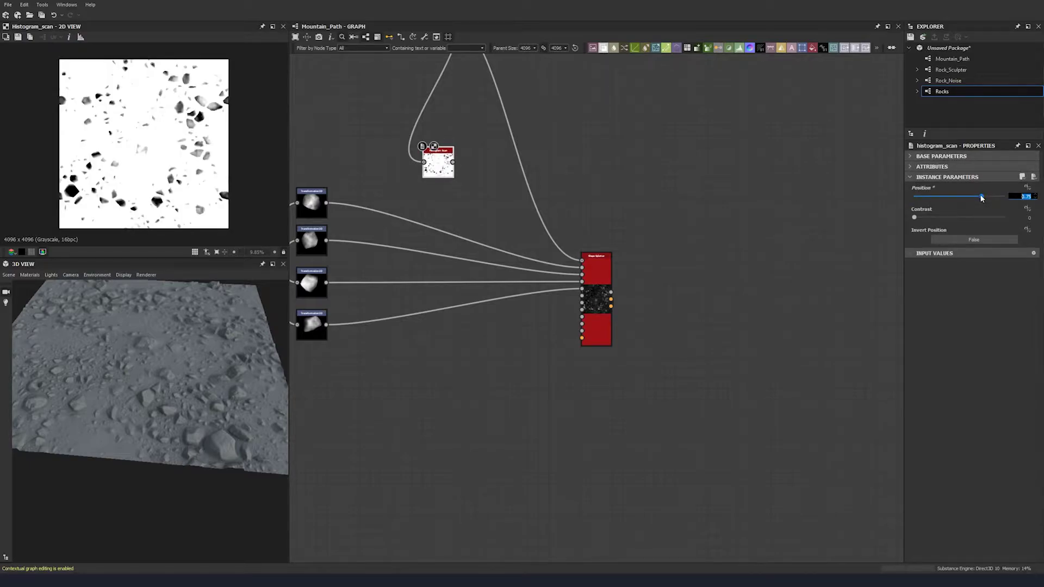
key(ctrl+a)
text(0.24)
key(Return)
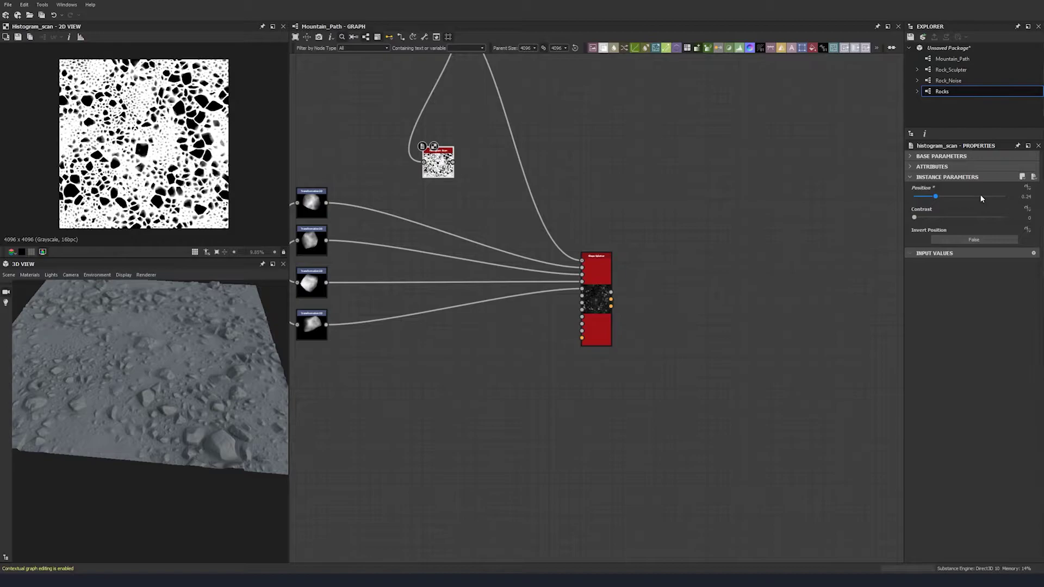
middle_drag(450, 300, 455, 256)
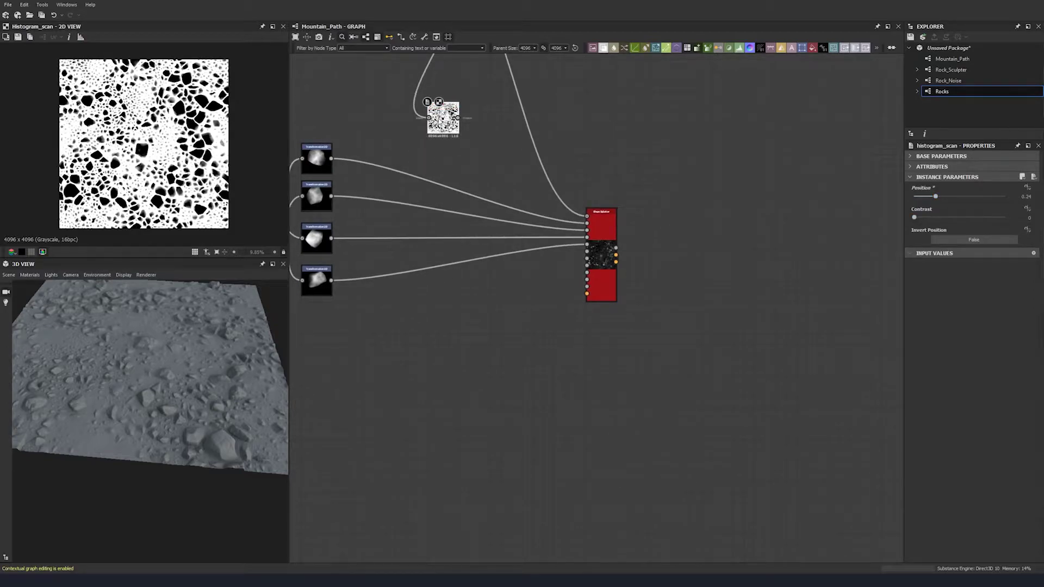
drag(1000, 219, 1035, 219)
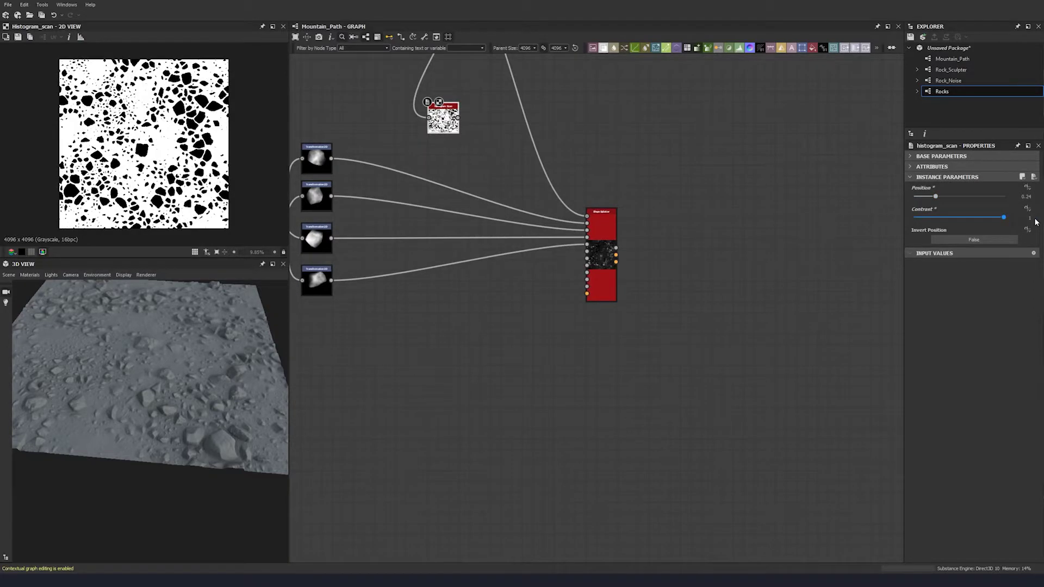
Move the Histogram Scan below the four transformations and shift the Shape Splatter farther away from them.
scroll(481, 122, down, 2)
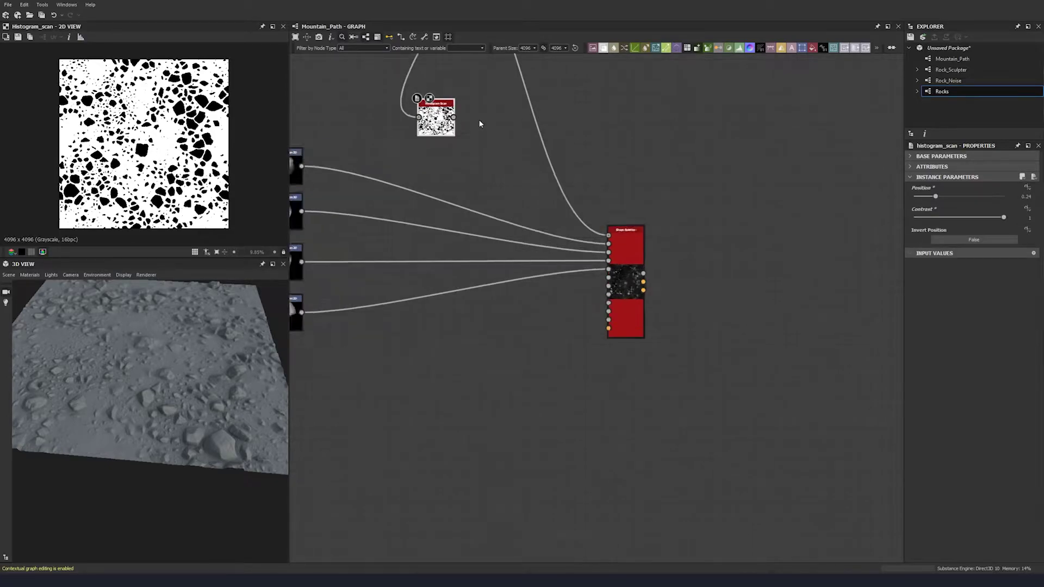
drag(454, 118, 438, 242)
drag(540, 233, 602, 232)
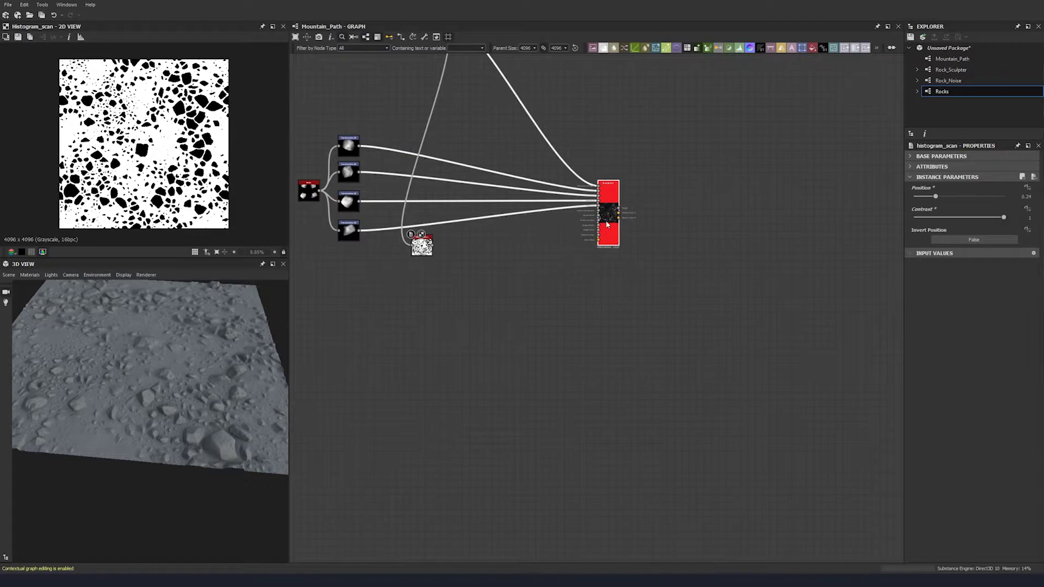
key(space)
text(ib)
key(Escape)
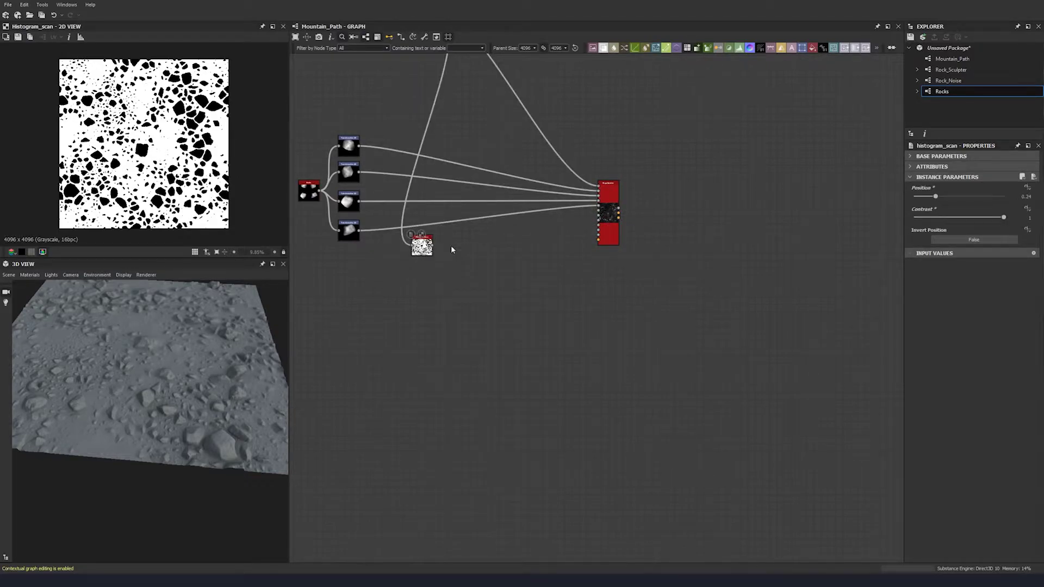
Chain an Invert Grayscale node and an Ambient Occlusion (HBAO) node after the Histogram Scan.
key(space)
text(inver)
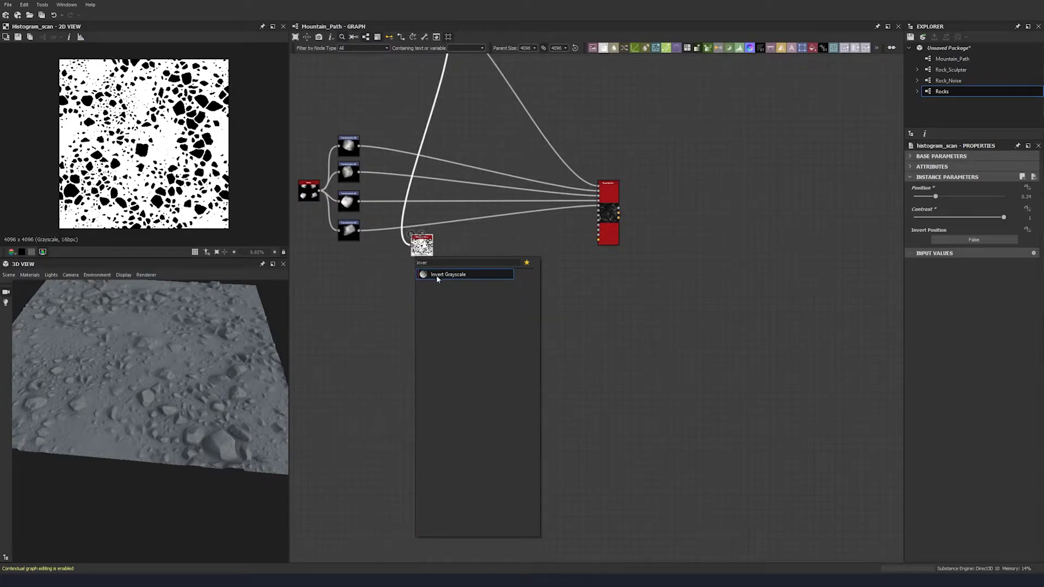
click(436, 275)
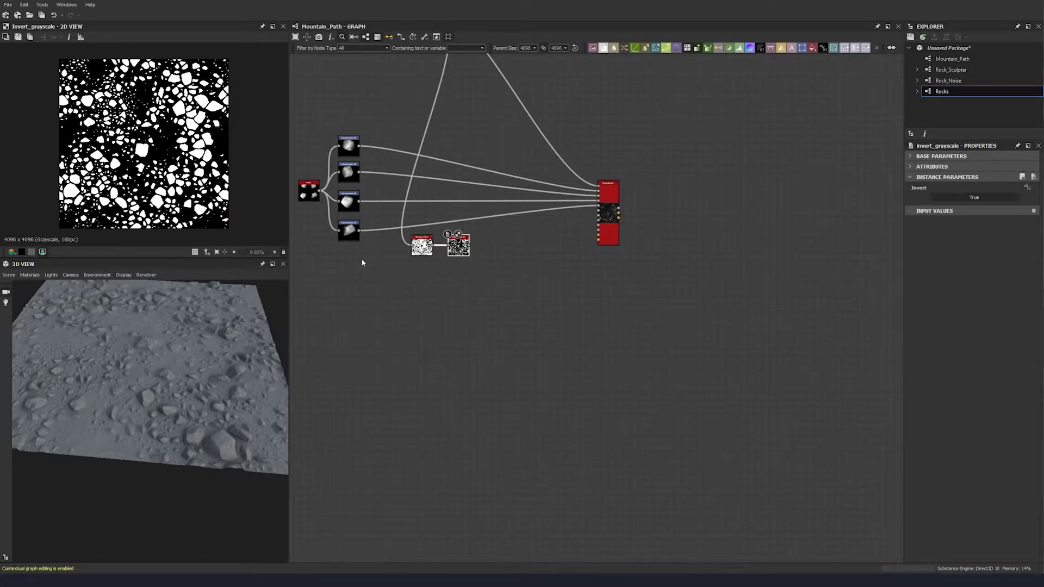
key(space)
text(ao)
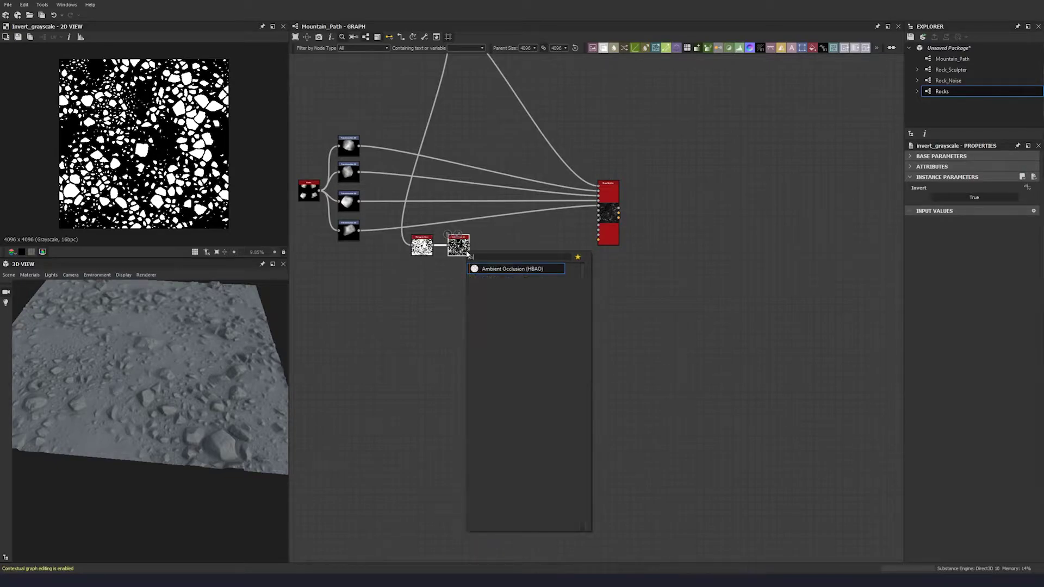
click(505, 269)
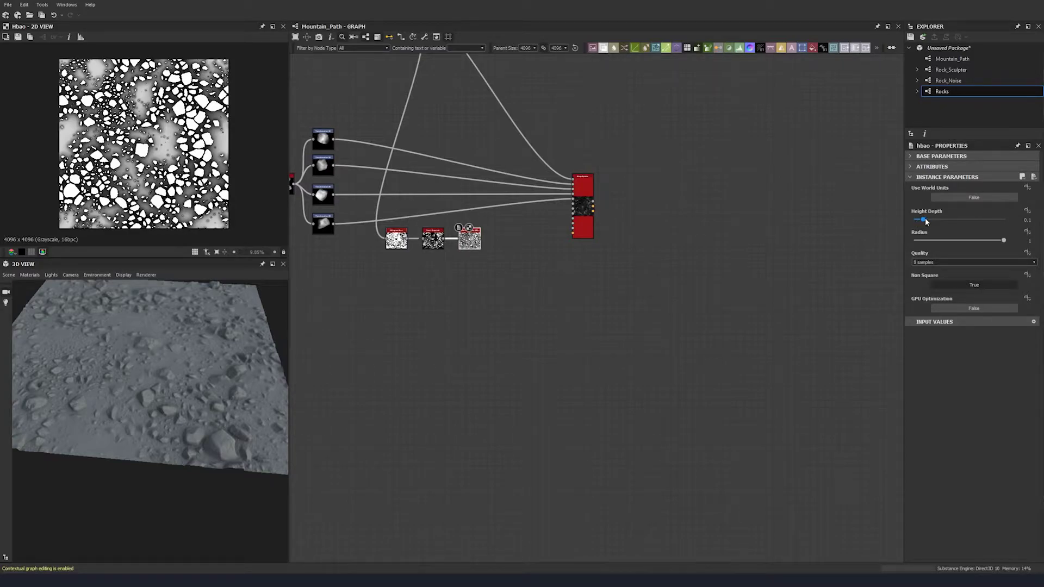
Set the Ambient Occlusion node's Radius to 0.04 and Quality to 16 samples, and inspect the result up close.
click(1002, 241)
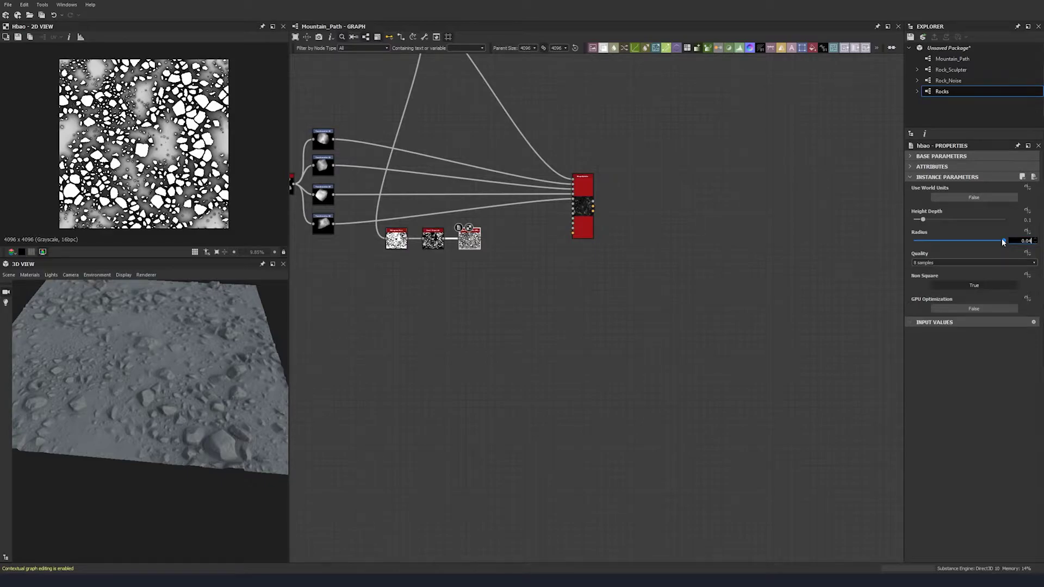
key(Return)
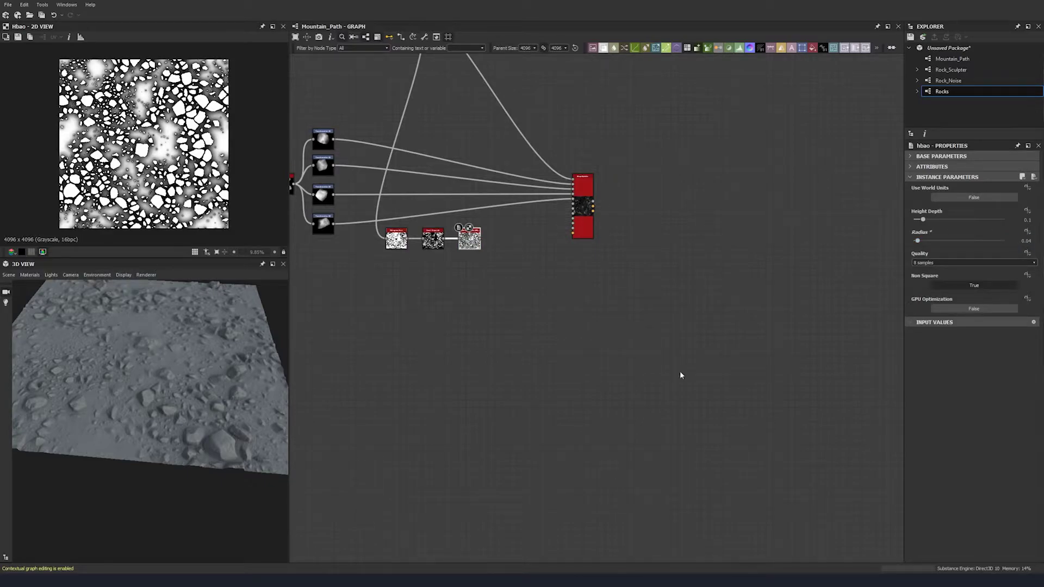
click(949, 262)
click(925, 280)
scroll(487, 247, up, 2)
scroll(488, 249, up, 2)
scroll(166, 156, up, 8)
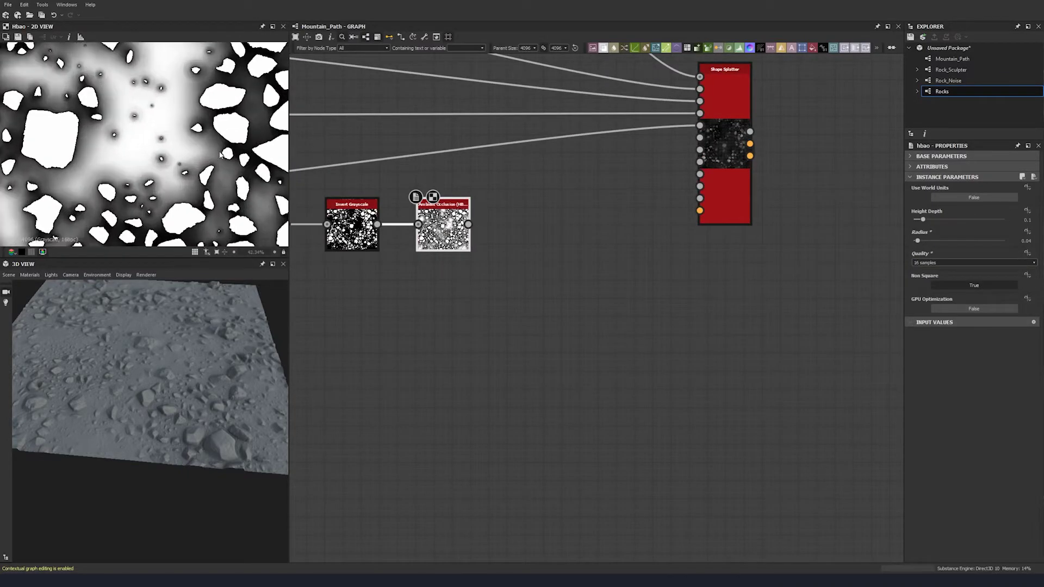
scroll(490, 227, down, 3)
scroll(494, 245, up, 2)
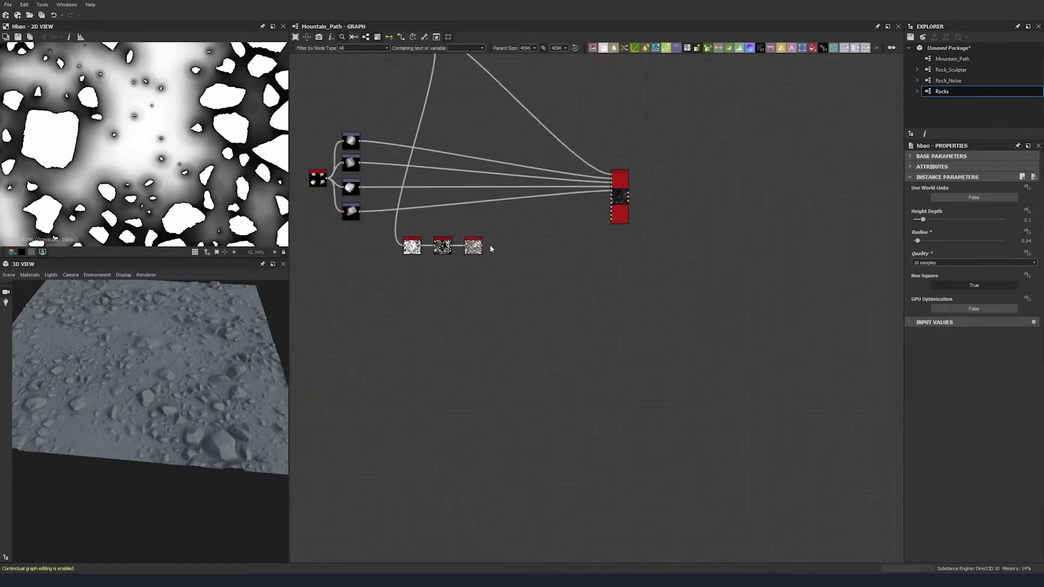
Add an Invert Grayscale node after the Ambient Occlusion node and inspect the inverted mask.
key(space)
text(inv)
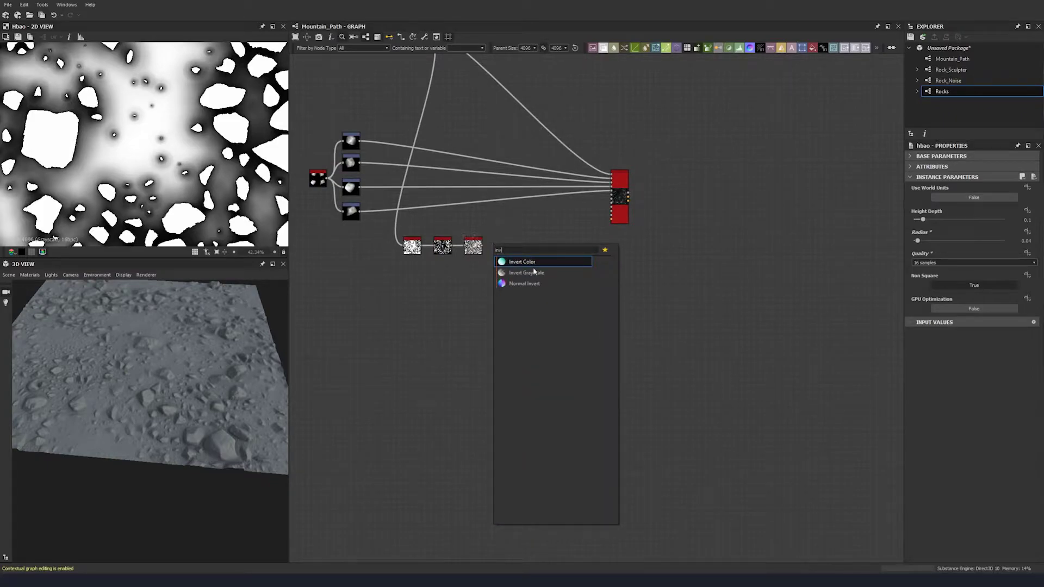
click(530, 272)
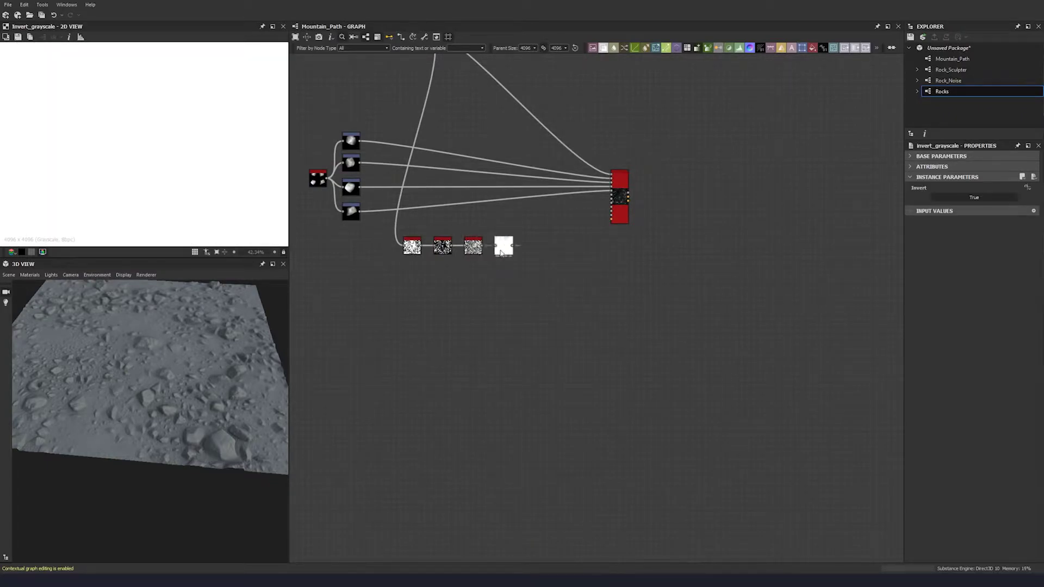
scroll(161, 170, down, 5)
middle_drag(162, 178, 234, 195)
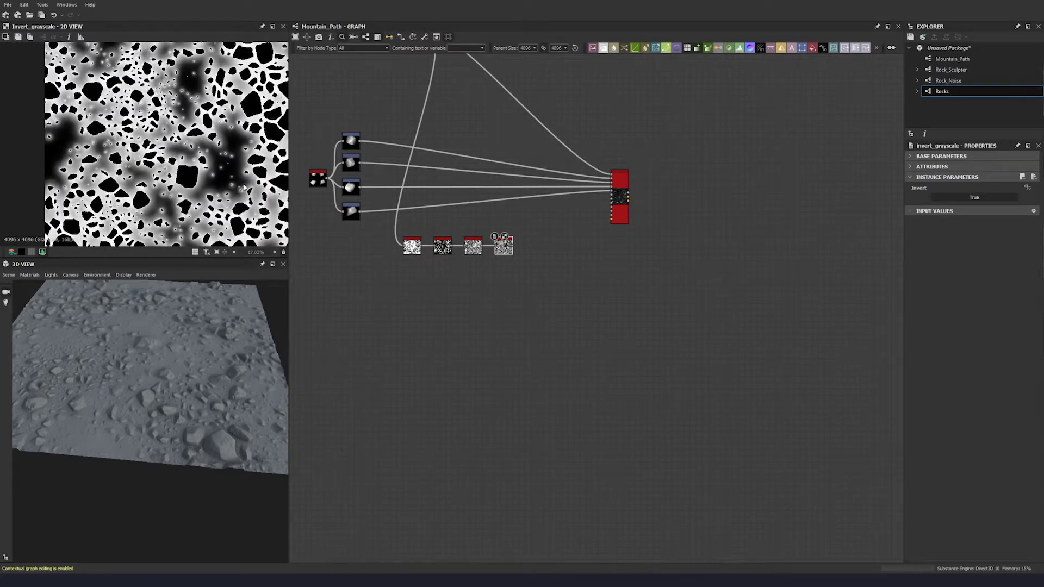
Combine the first inverted rock mask with the inverted ambient occlusion in a Blend node using the Add (Linear Dodge) mode.
key(space)
click(540, 251)
scroll(512, 249, up, 2)
drag(512, 244, 505, 212)
drag(468, 244, 507, 204)
click(950, 207)
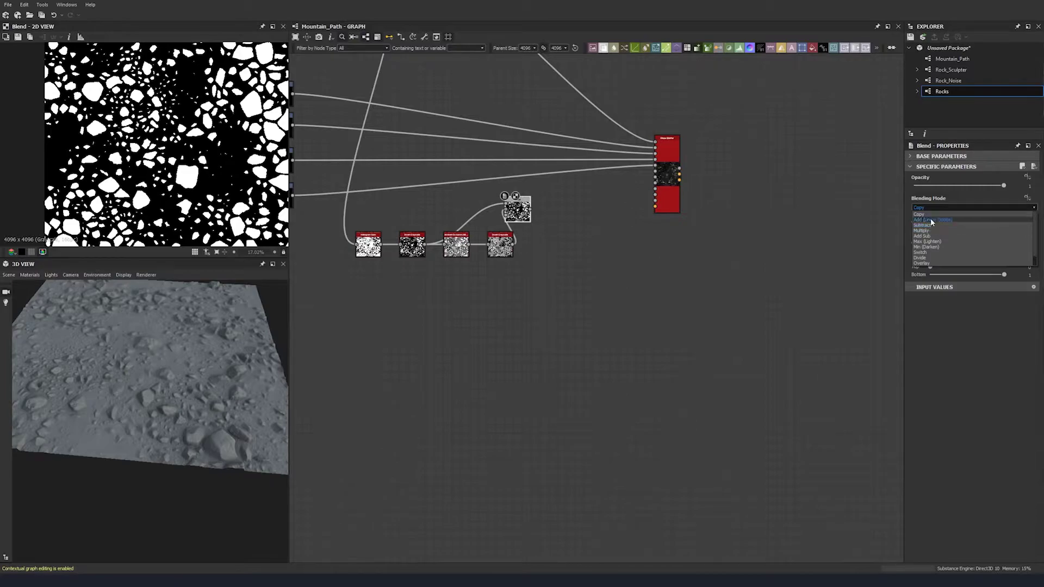
click(930, 220)
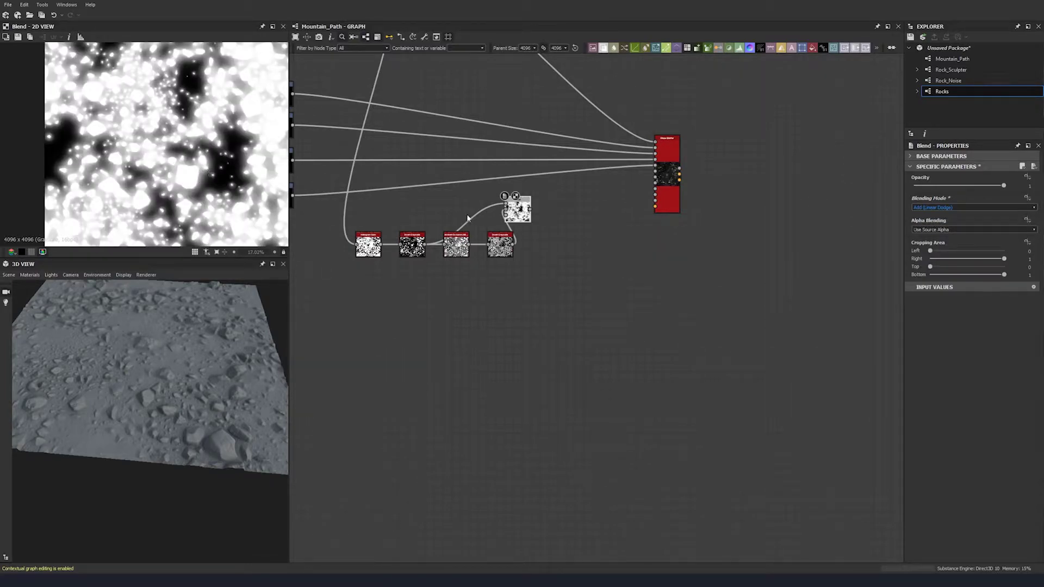
Connect the Blend node's output to the Shape Splatter's Shape Scale input and preview the inverted ambient occlusion mask.
middle_drag(549, 225, 415, 244)
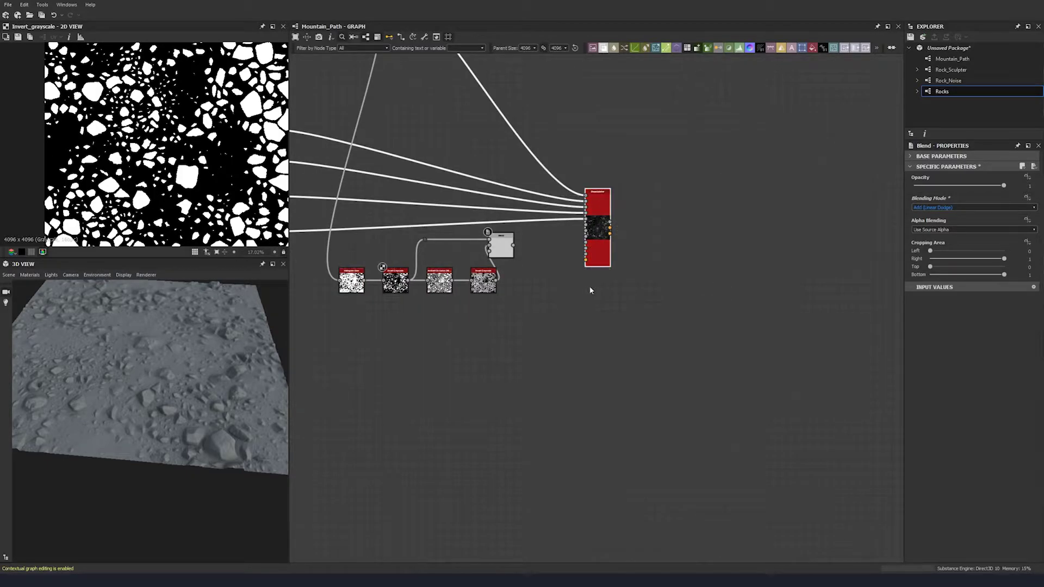
scroll(590, 290, up, 4)
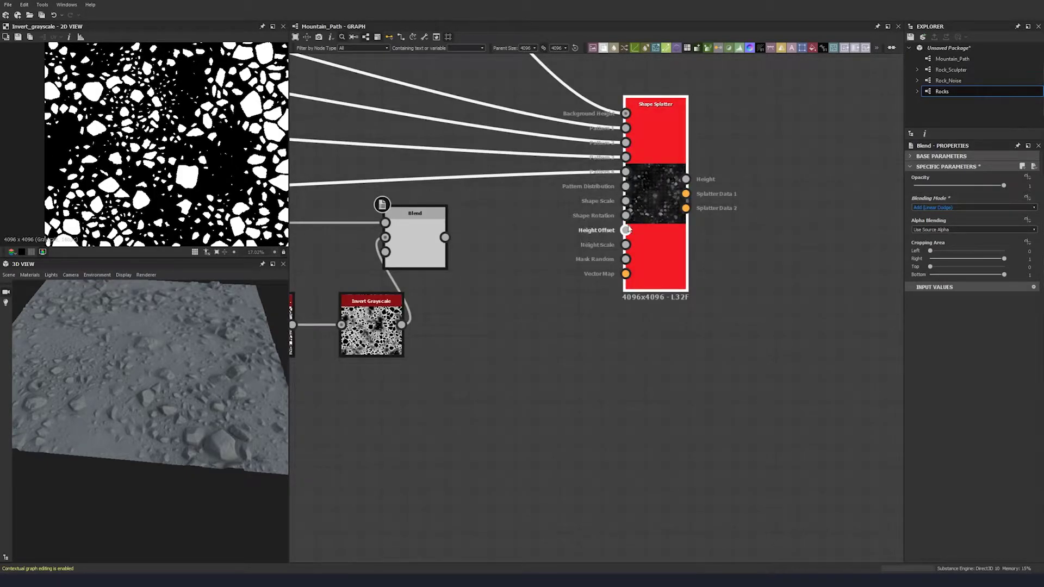
middle_drag(628, 230, 638, 207)
double_click(433, 210)
drag(456, 214, 636, 178)
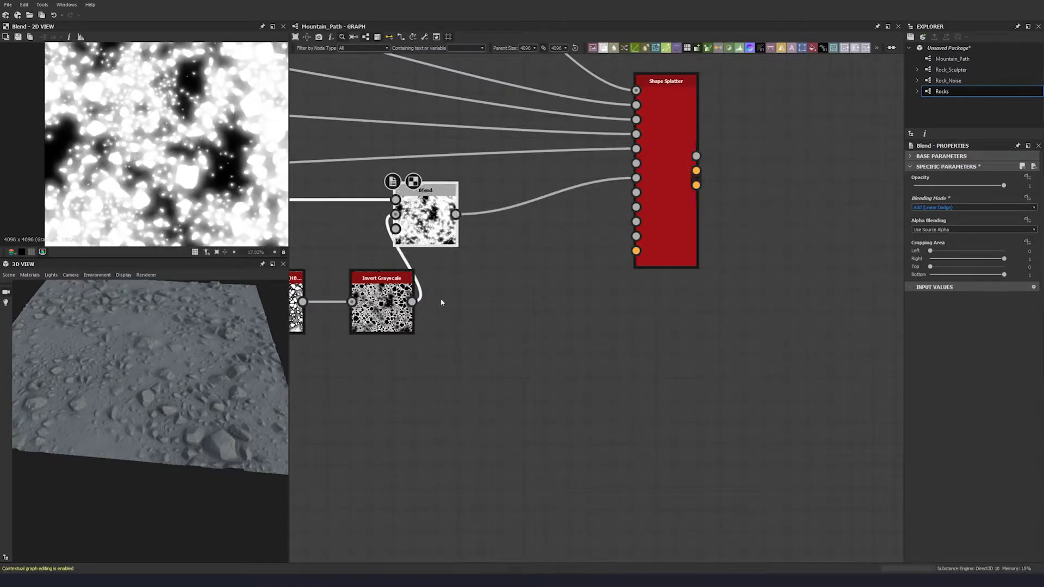
double_click(388, 319)
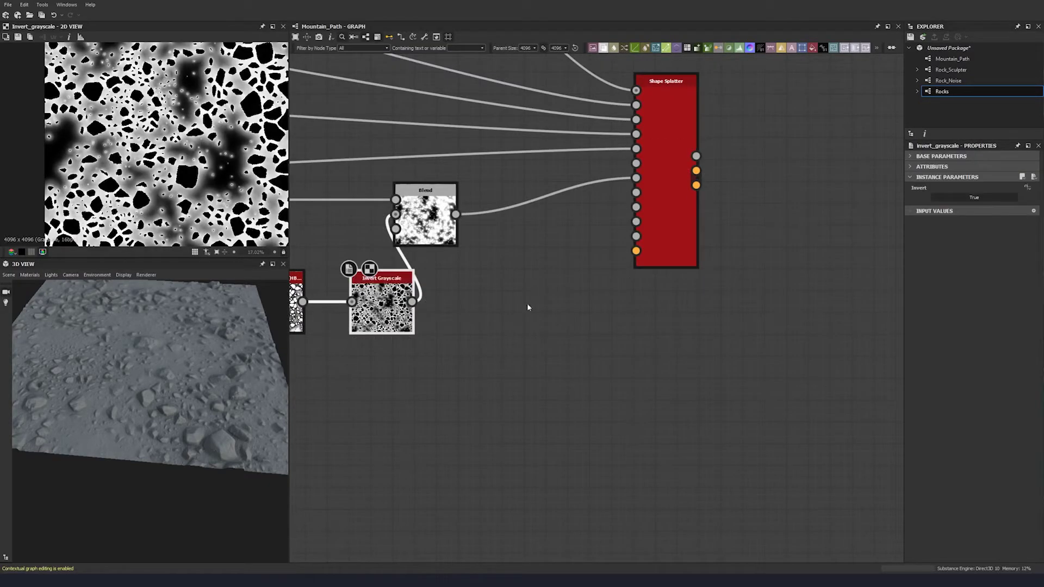
Connect the inverted ambient occlusion to the Shape Splatter's lowest grayscale (mask) input and preview the splatter's Height output.
drag(636, 236, 402, 309)
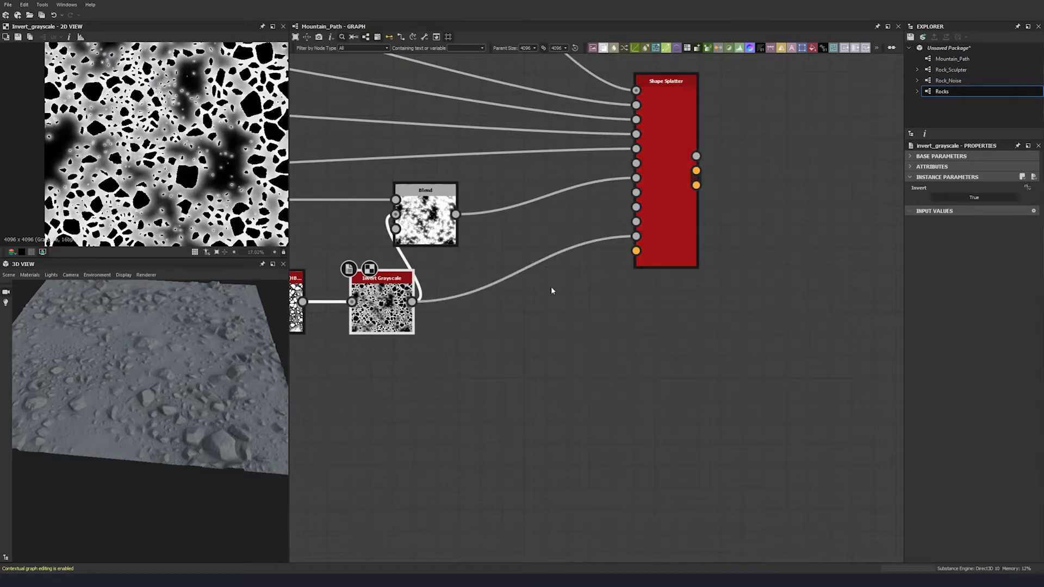
scroll(592, 314, down, 4)
drag(531, 279, 548, 279)
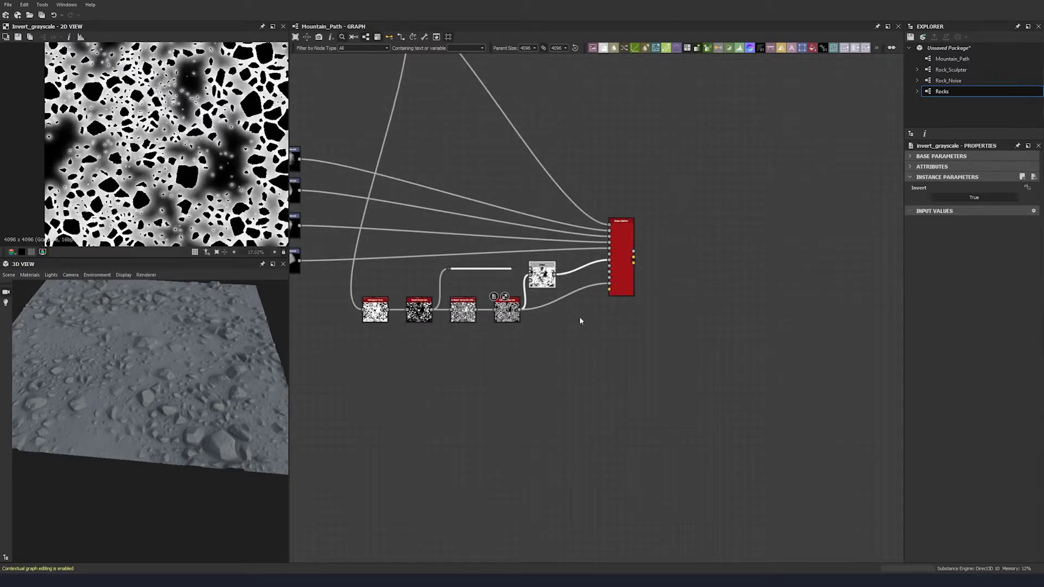
click(580, 320)
drag(625, 267, 626, 284)
double_click(625, 280)
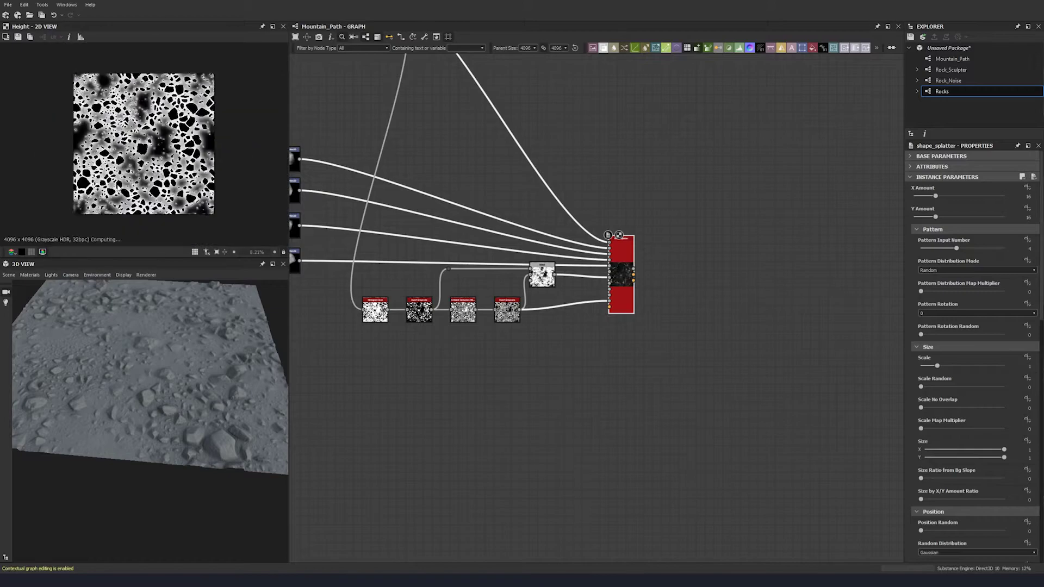
Move the terrain's three connections to the normal, ambient occlusion and height nodes onto the Shape Splatter's Height output and inspect the surface in 3D.
scroll(410, 284, down, 3)
drag(636, 87, 679, 213)
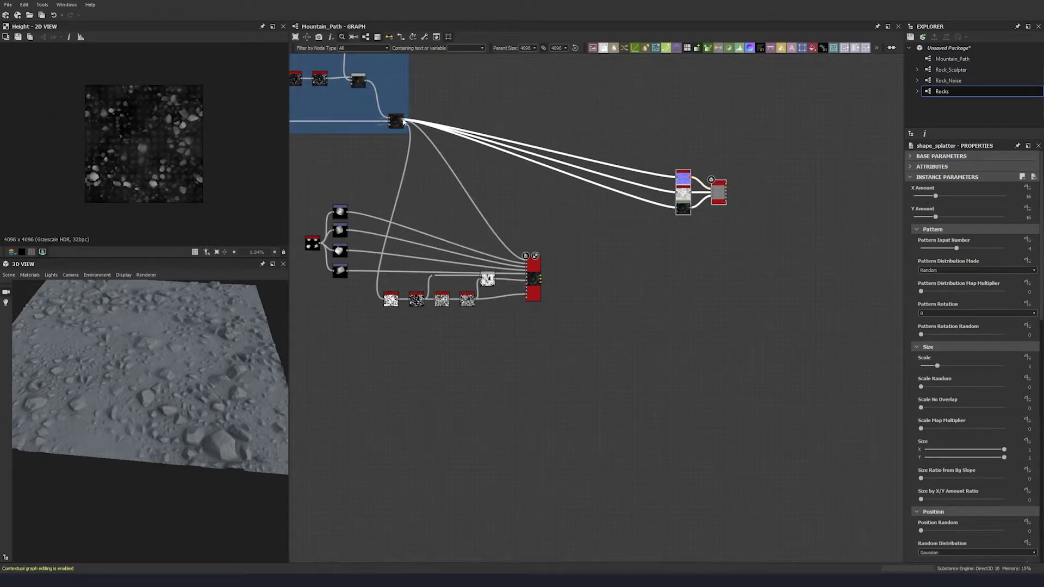
shift+drag(404, 121, 541, 279)
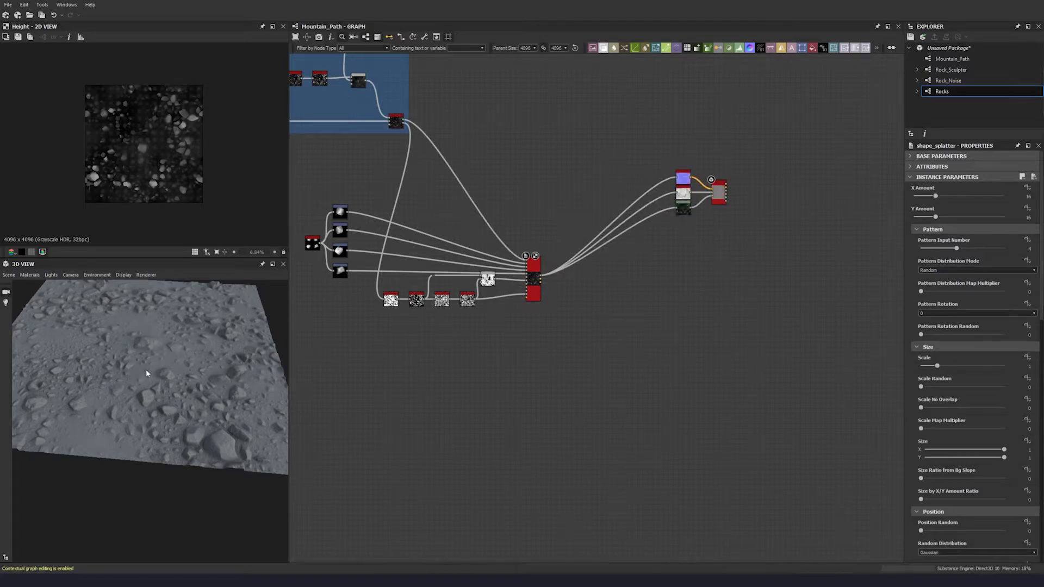
drag(146, 370, 184, 374)
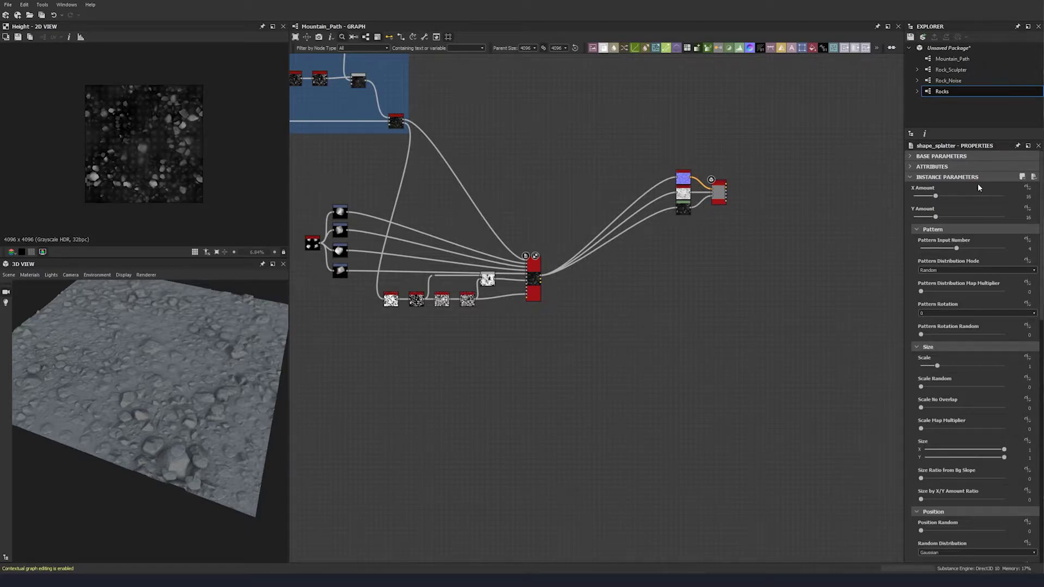
Set the Shape Splatter's X Amount and Y Amount to 30 and inspect the scattered rocks in 3D.
middle_drag(649, 191, 562, 200)
scroll(555, 199, up, 3)
middle_drag(449, 300, 571, 235)
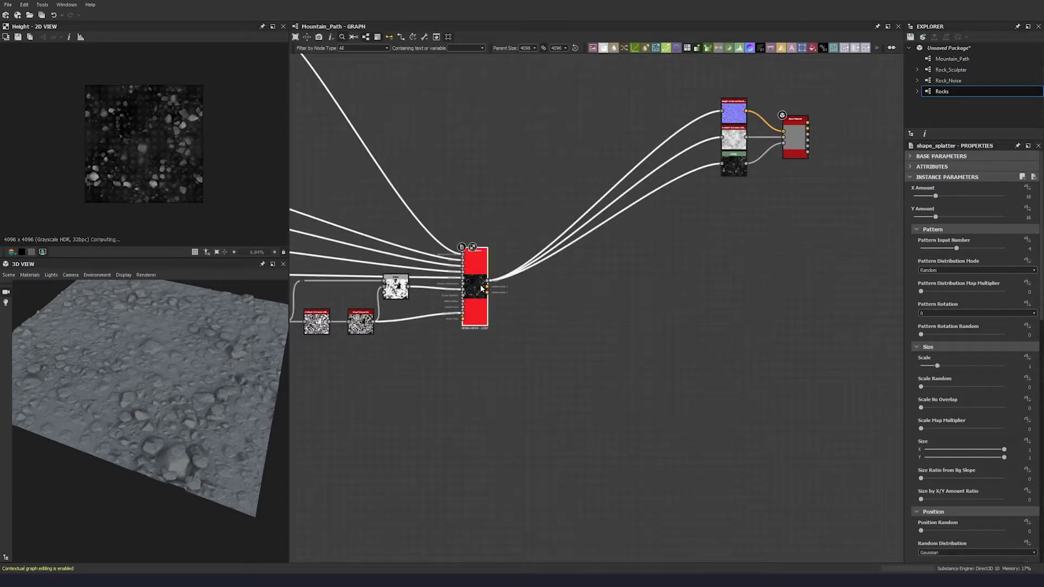
double_click(1025, 196)
text(30)
key(Return)
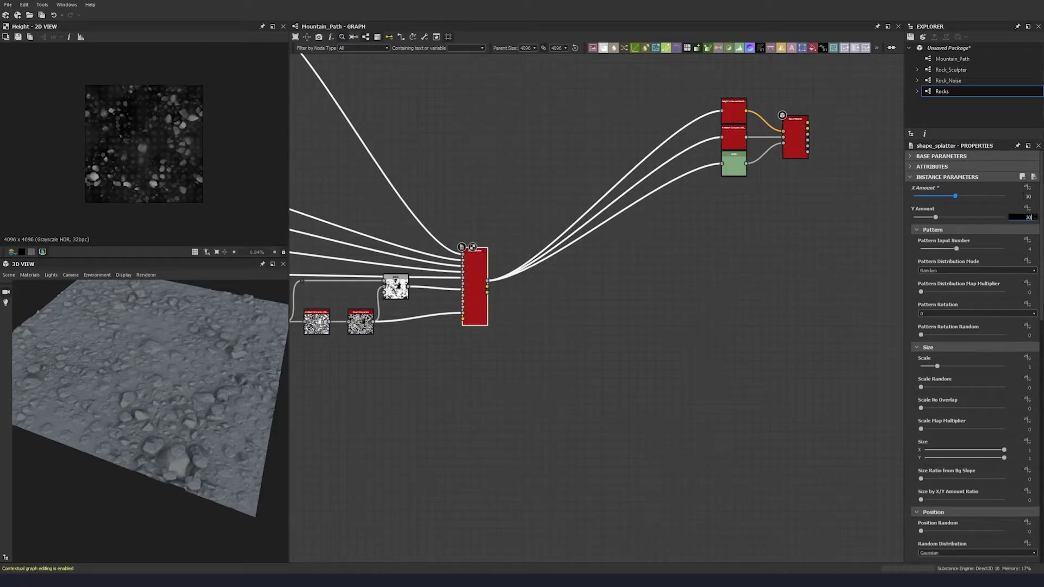
middle_drag(490, 282, 459, 239)
drag(252, 395, 299, 386)
scroll(233, 400, up, 3)
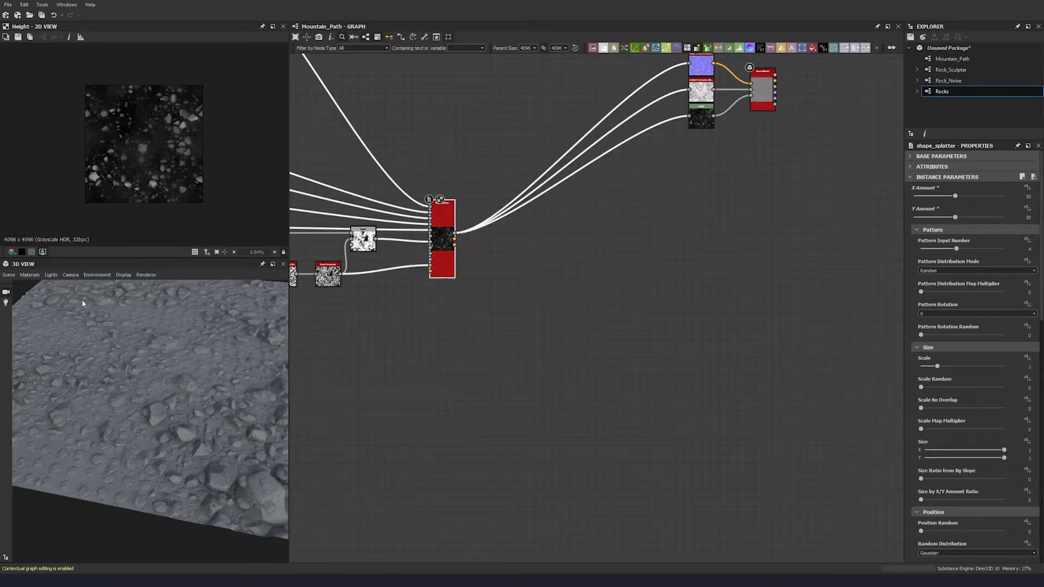
Set the Shape Splatter's Scale to 1.63 and inspect the enlarged rocks in 3D.
double_click(964, 368)
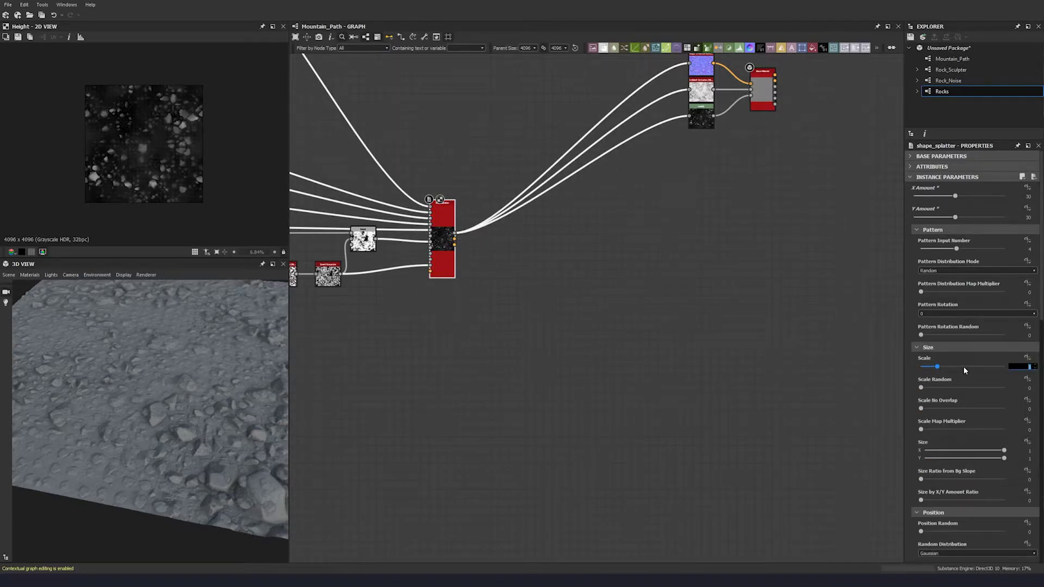
text(1.63)
key(Return)
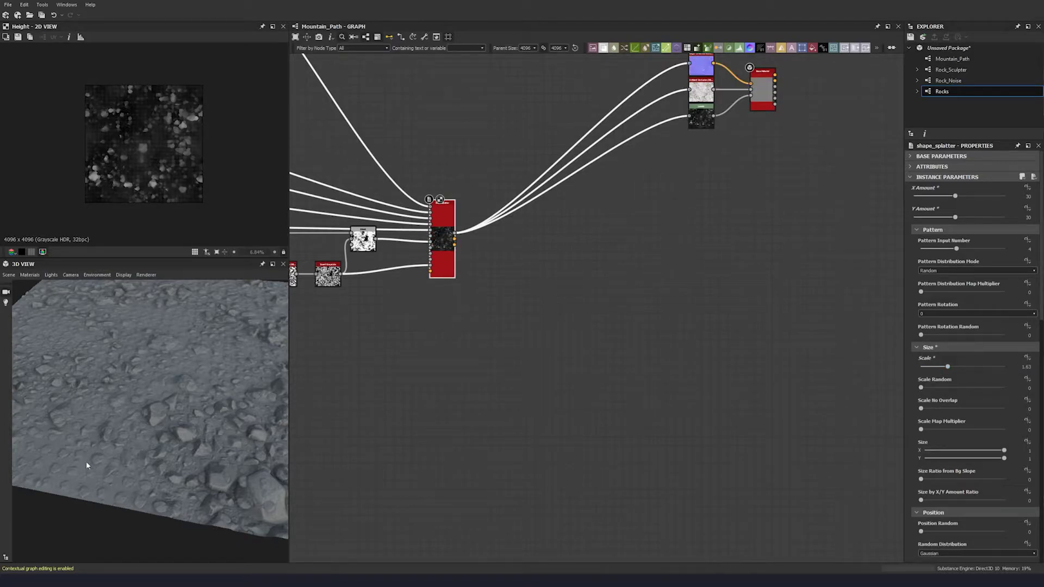
drag(86, 461, 181, 483)
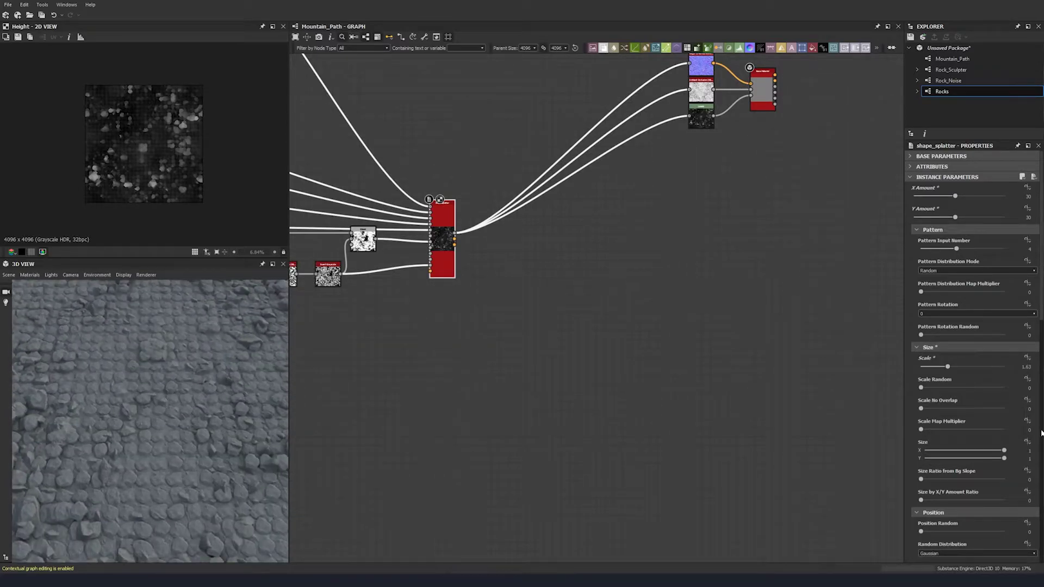
Set the Shape Splatter's Scale Random to 0.13 and inspect the size variation in 3D.
drag(924, 390, 932, 390)
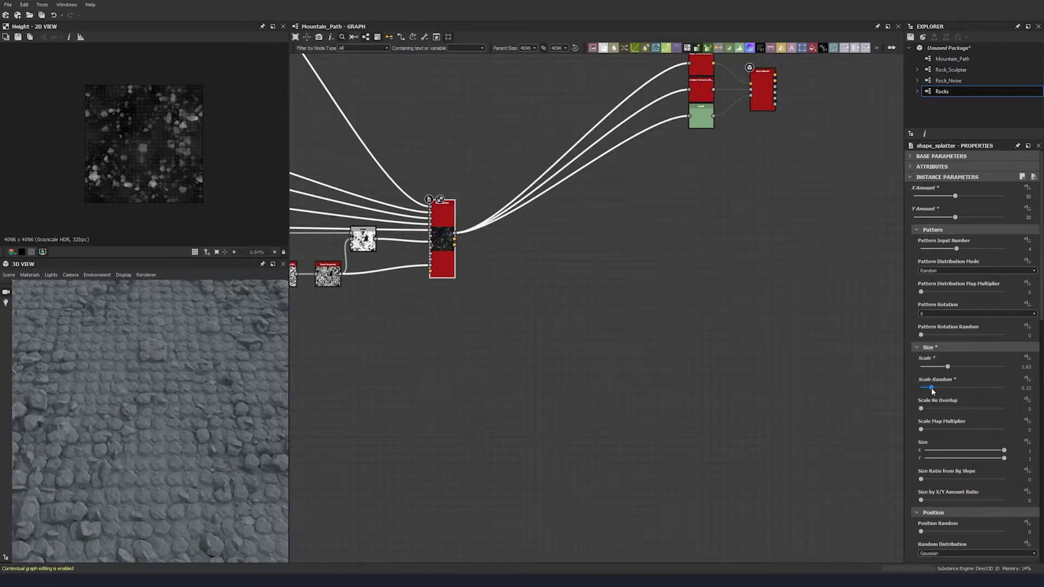
double_click(932, 390)
text(0.)
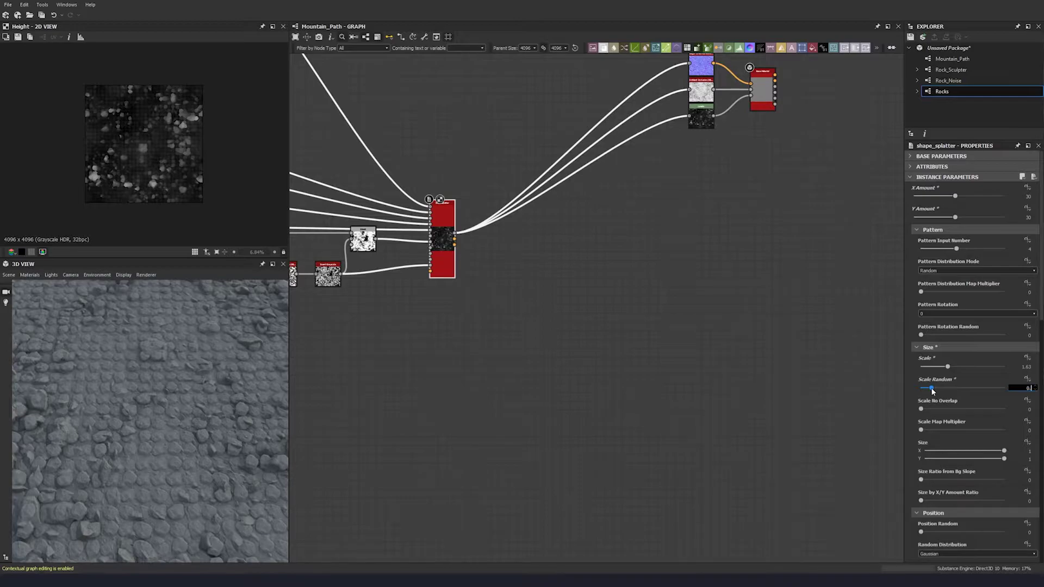
key(Return)
drag(110, 445, 89, 439)
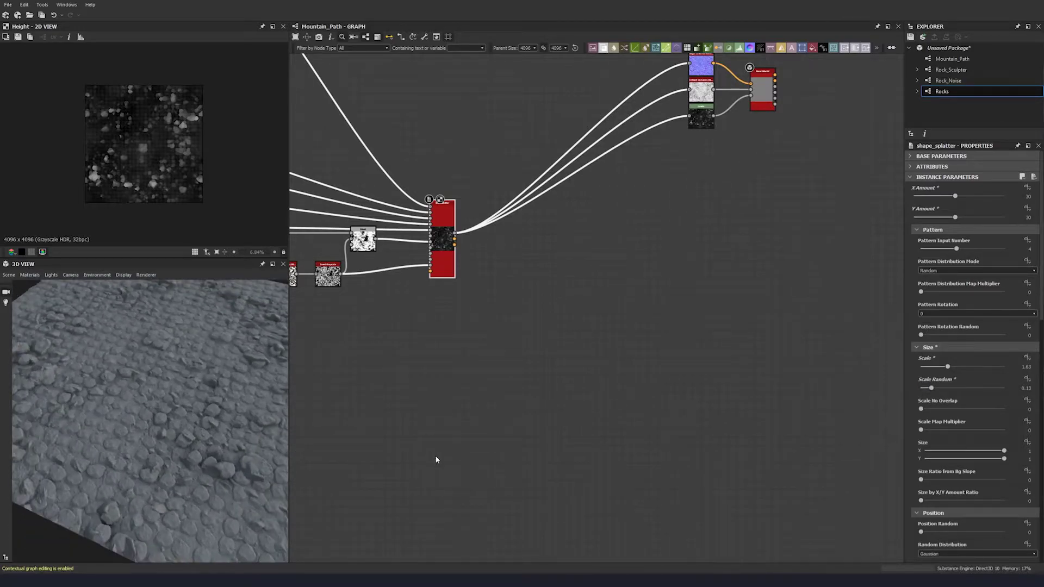
middle_drag(454, 431, 451, 448)
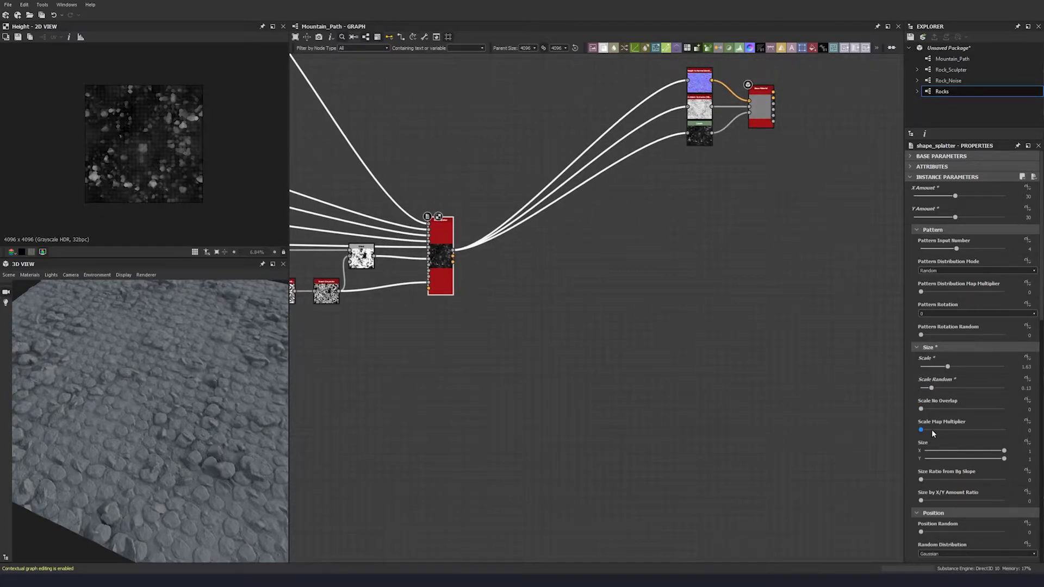
Set the Shape Splatter's Scale Map Multiplier to 0.87, checking the effect of the scale mask on the terrain.
drag(928, 429, 996, 433)
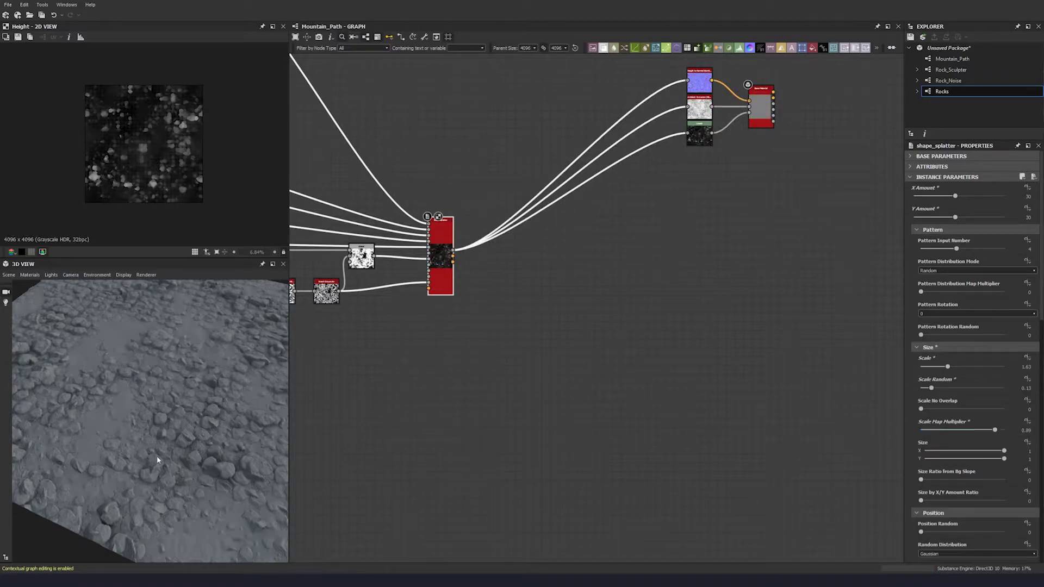
mouse_move(131, 454)
mouse_down()
mouse_move(173, 442)
mouse_move(145, 451)
mouse_move(202, 399)
mouse_move(168, 388)
mouse_move(197, 393)
mouse_up()
scroll(185, 387, down, 4)
ctrl+shift+right_drag(197, 394, 148, 398)
drag(148, 401, 201, 422)
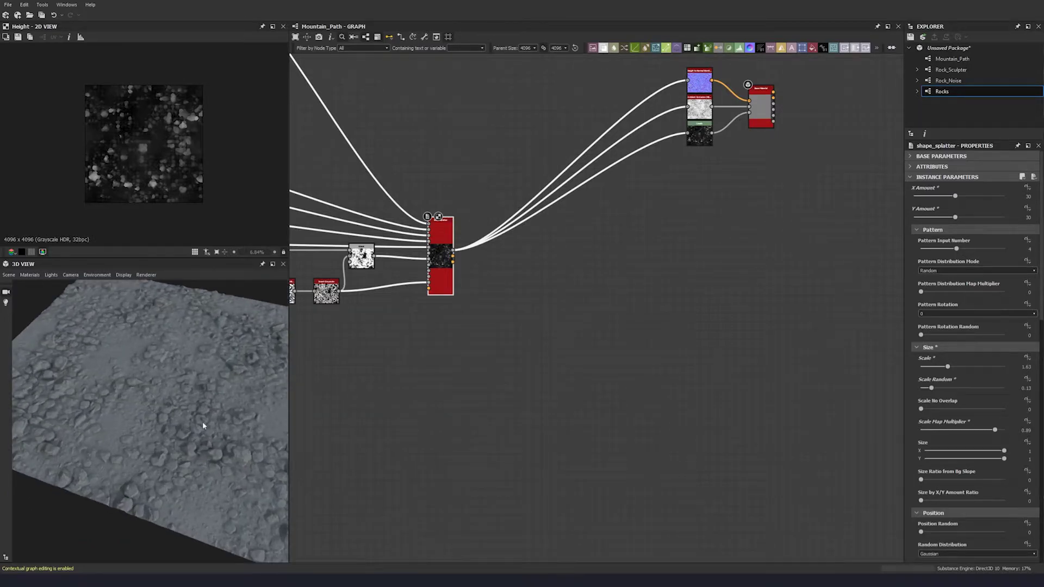
double_click(1026, 430)
text(0.87)
key(Return)
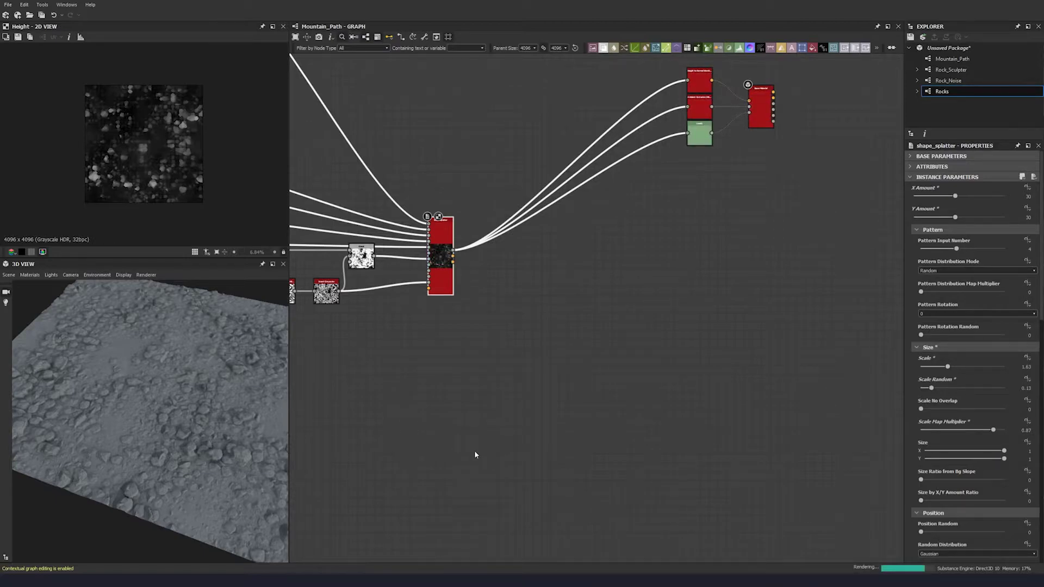
Rearrange the mask nodes and the Shape Splatter node to tidy their spacing in the graph.
middle_drag(450, 346, 550, 345)
click(508, 339)
drag(555, 347, 346, 248)
drag(379, 300, 388, 318)
click(544, 331)
drag(615, 270, 632, 278)
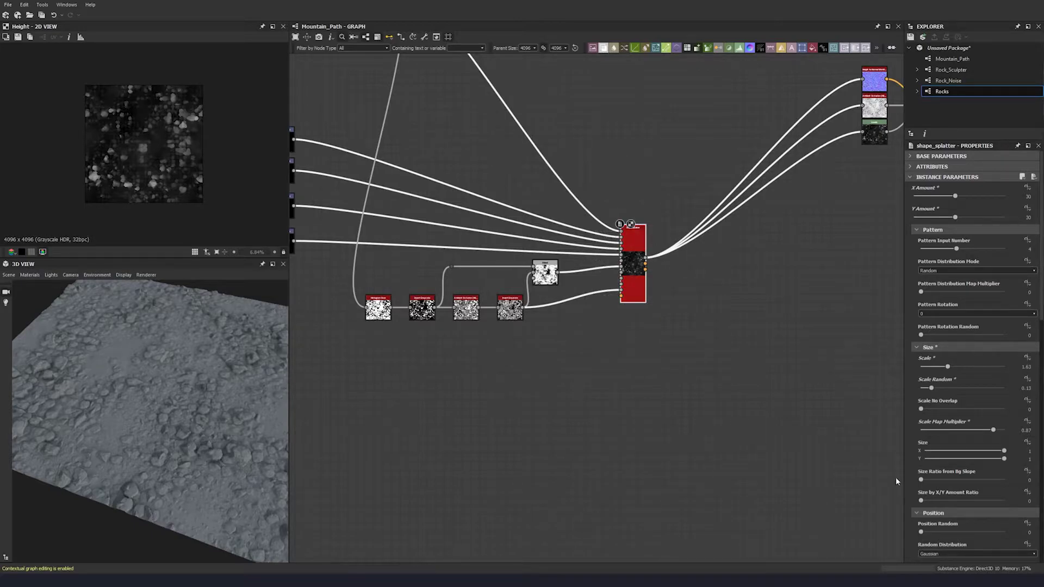
Set the Shape Splatter's Size Ratio from Bg Slope to 0.16.
scroll(910, 481, down, 1)
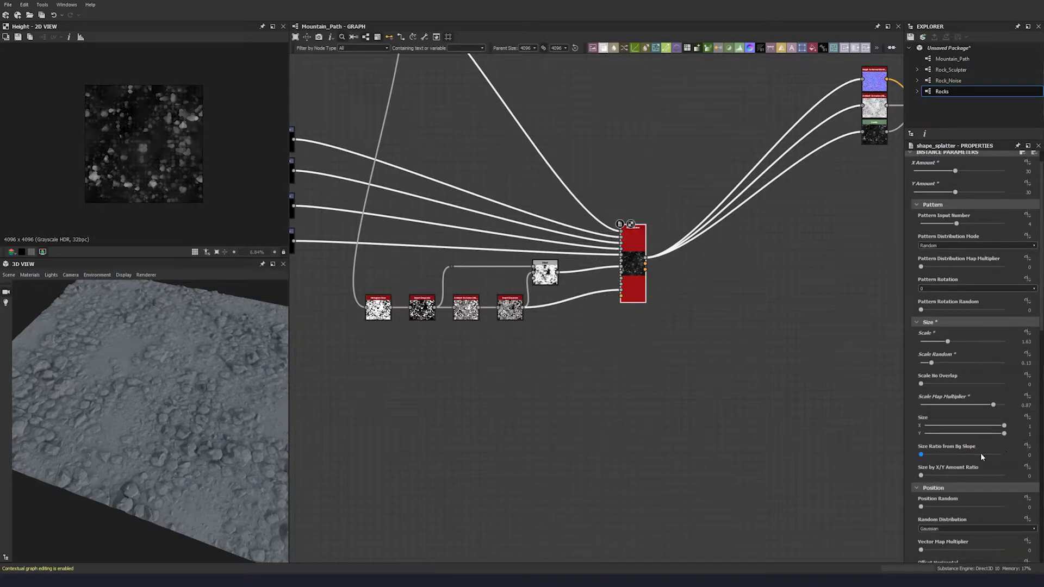
click(1028, 455)
drag(209, 437, 183, 418)
click(1028, 455)
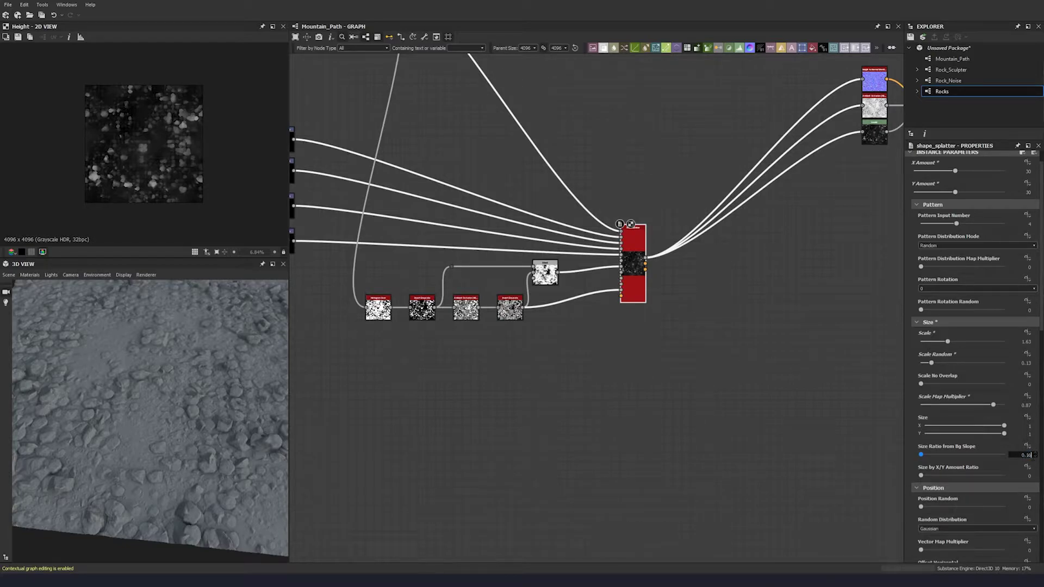
text(0.16)
key(Return)
scroll(913, 462, down, 3)
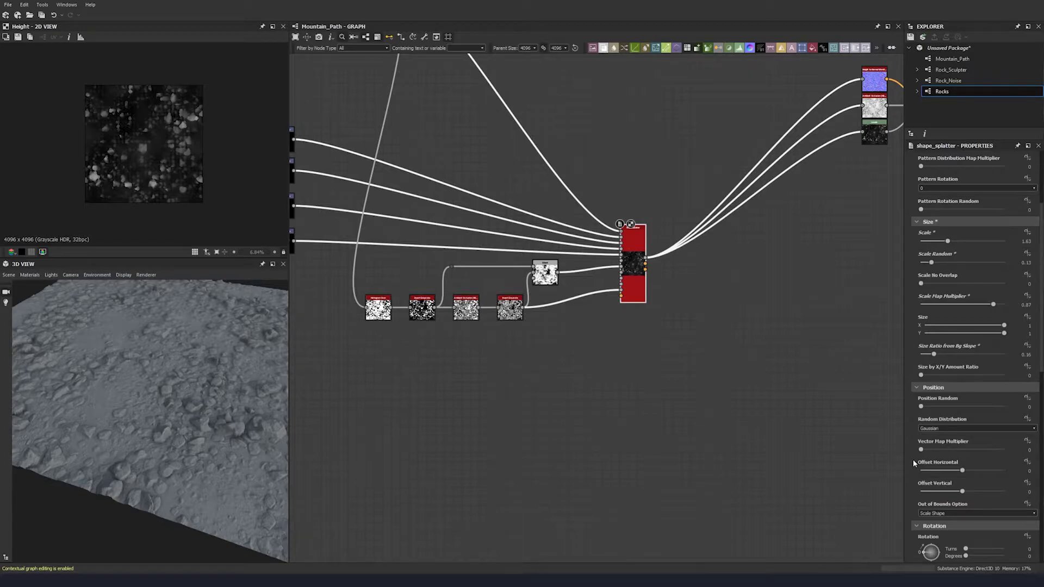
Set the Shape Splatter's Position Random to 0.33 and inspect the rock placement in 3D.
scroll(913, 459, down, 1)
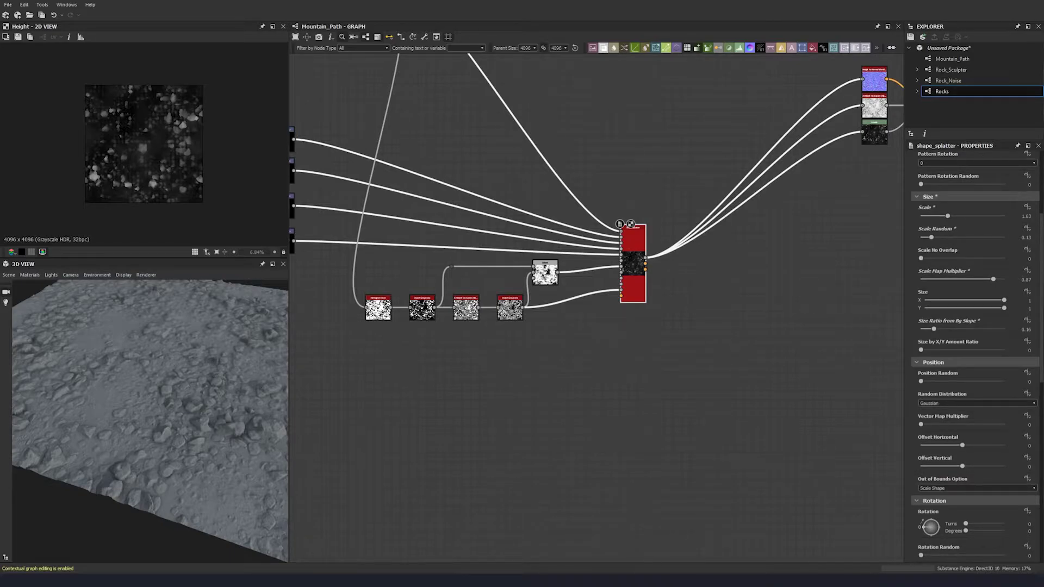
double_click(1031, 382)
text(0.33)
key(Return)
mouse_move(100, 383)
mouse_down()
mouse_move(151, 405)
mouse_move(160, 427)
mouse_move(97, 403)
mouse_up()
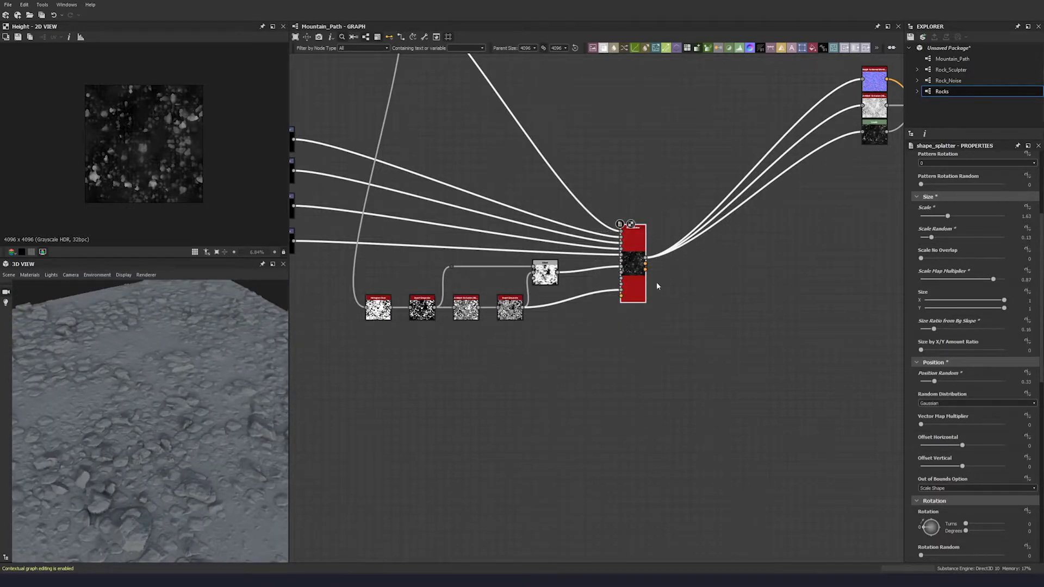
scroll(652, 283, up, 5)
drag(198, 425, 226, 407)
mouse_move(181, 440)
mouse_down()
mouse_move(162, 432)
mouse_move(188, 425)
mouse_up()
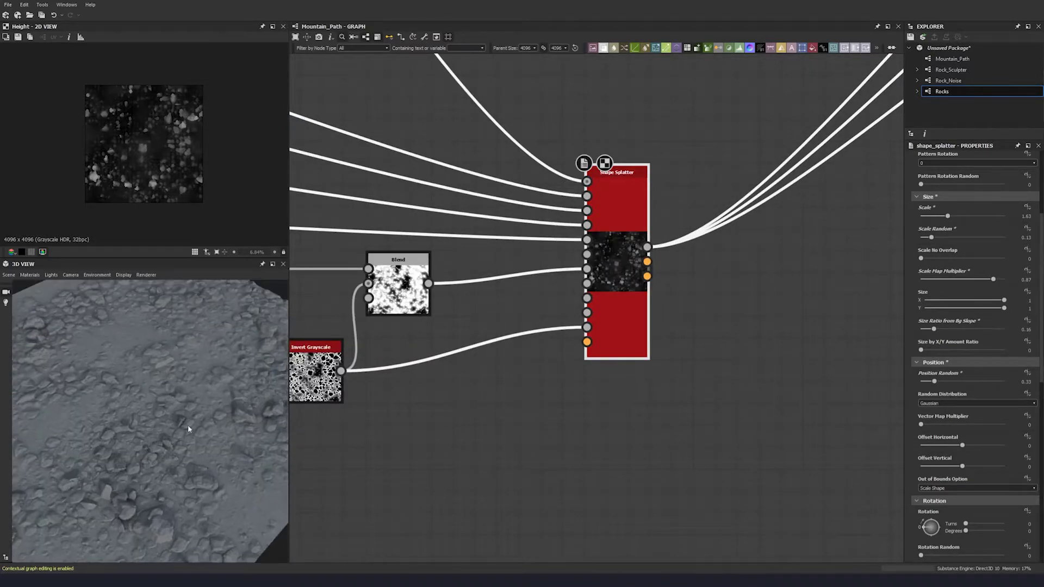
Preview the Shape Splatter's Splatter Data 2 output and examine how the rocks are distributed across the grid.
scroll(646, 244, up, 4)
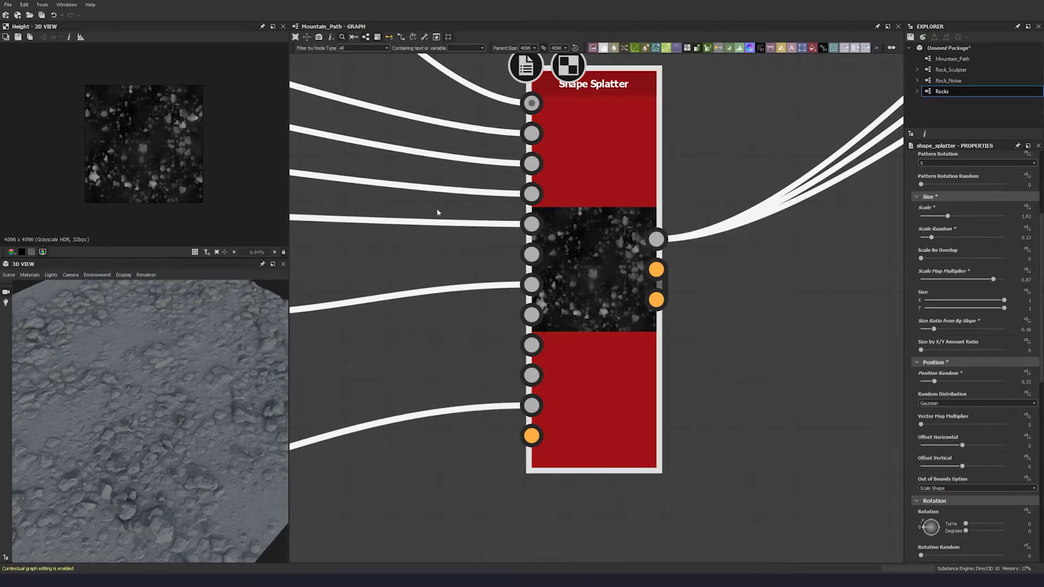
scroll(188, 163, up, 3)
scroll(188, 184, down, 2)
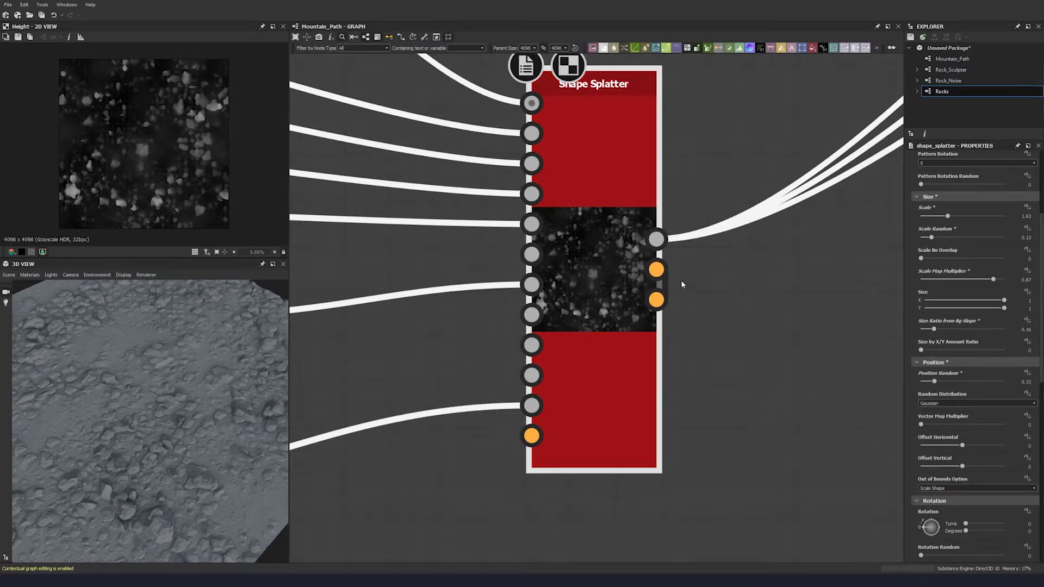
double_click(656, 300)
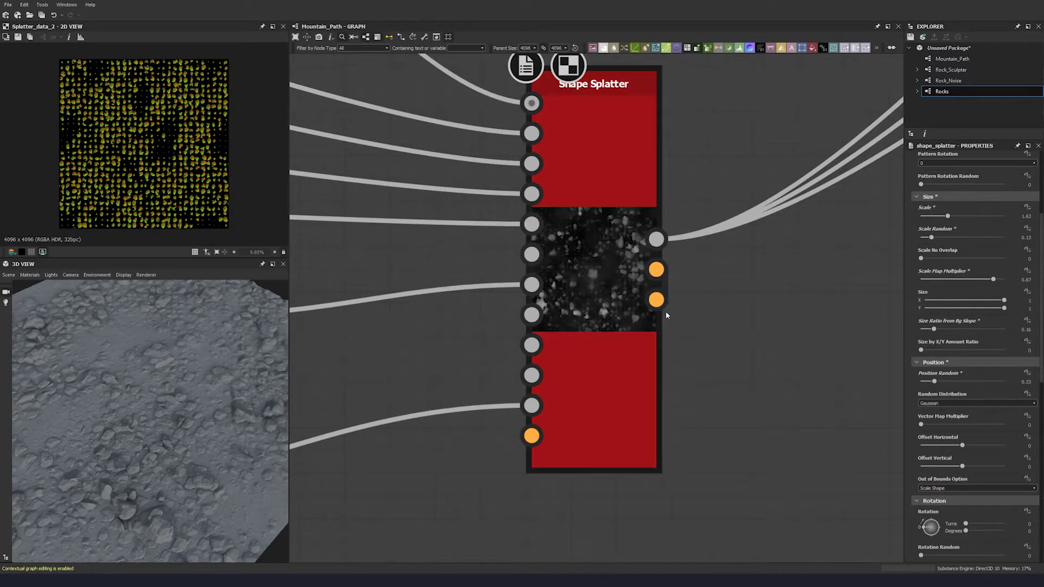
scroll(119, 199, up, 5)
middle_drag(119, 194, 141, 92)
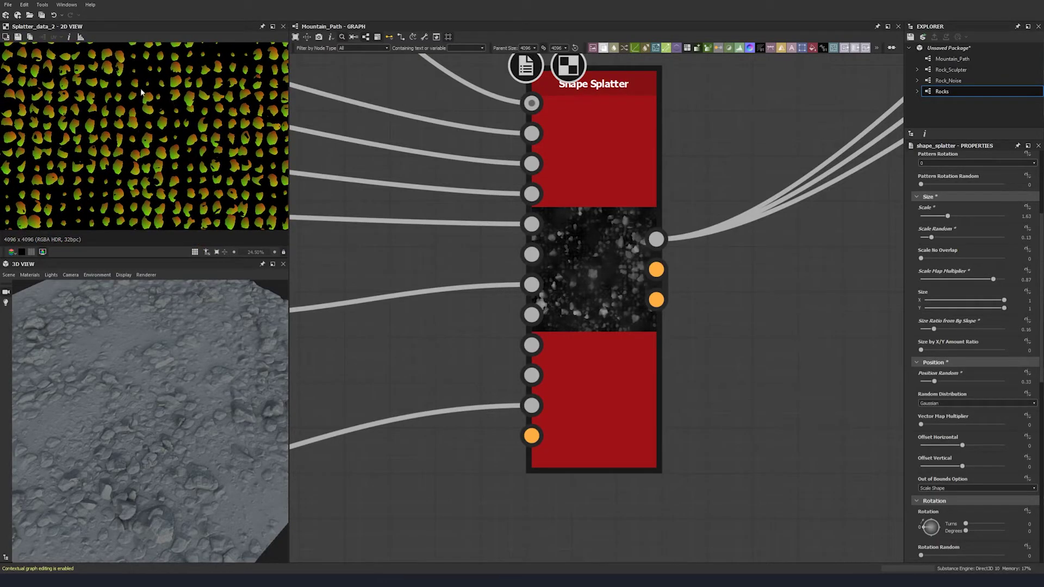
scroll(190, 184, down, 3)
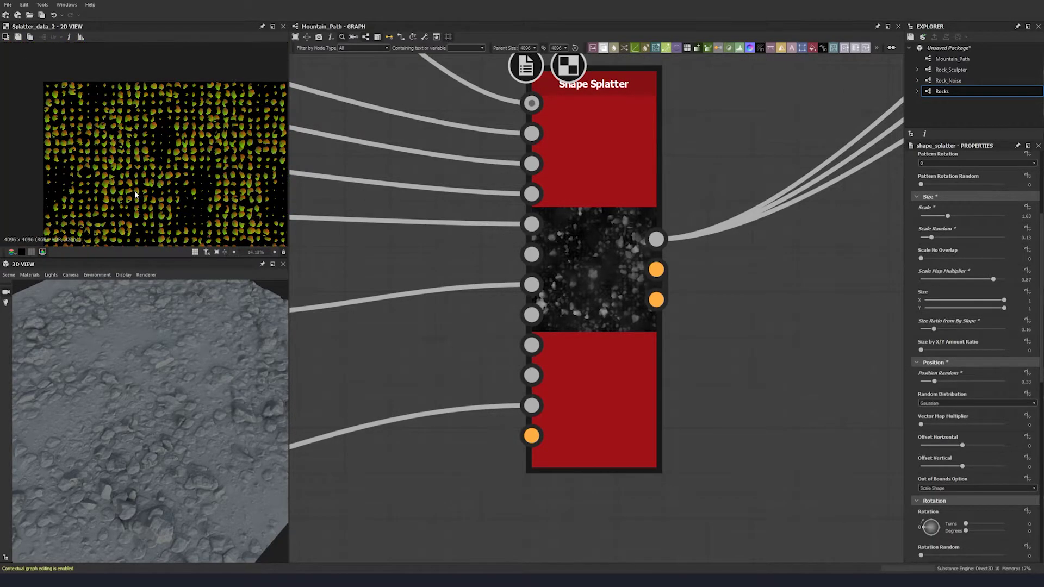
middle_drag(197, 149, 184, 133)
middle_drag(212, 199, 212, 171)
middle_drag(150, 189, 166, 158)
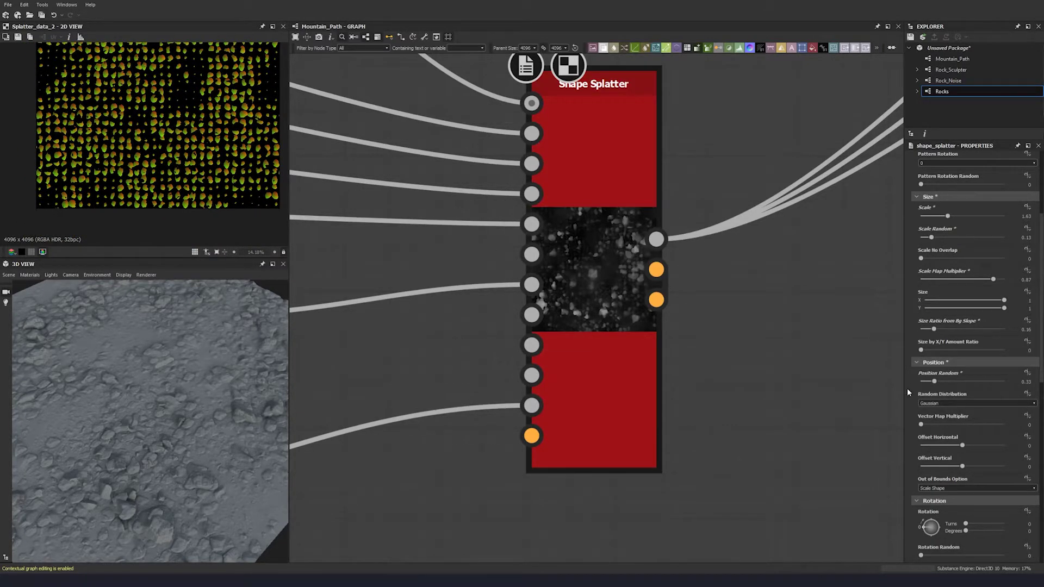
Set the Shape Splatter's Offset Horizontal to 0.3 and Offset Vertical to 0.29 and check the distribution in the 2D preview.
scroll(916, 393, down, 3)
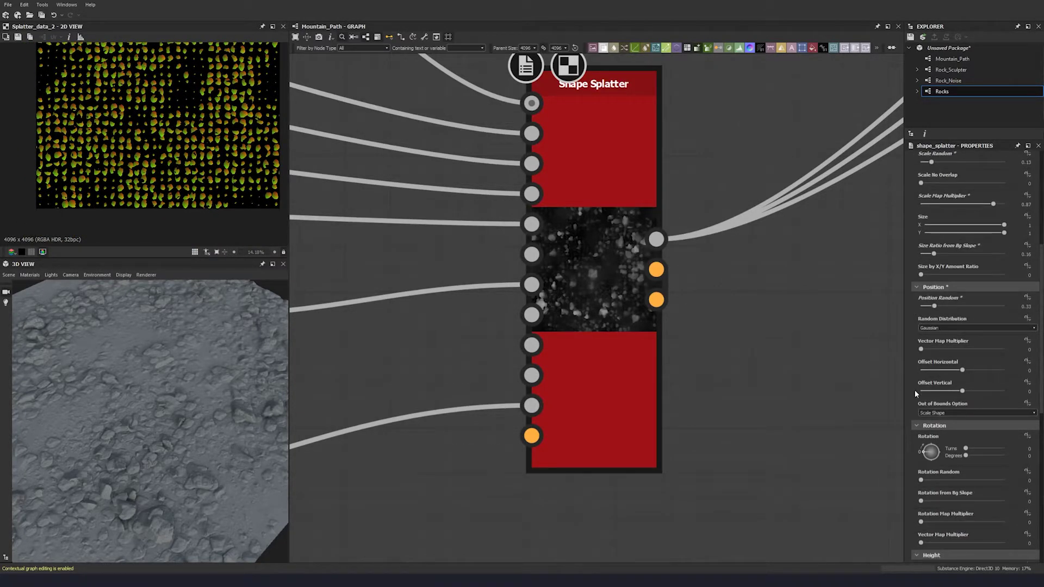
click(958, 373)
key(Return)
click(1003, 393)
text(0.29)
key(Return)
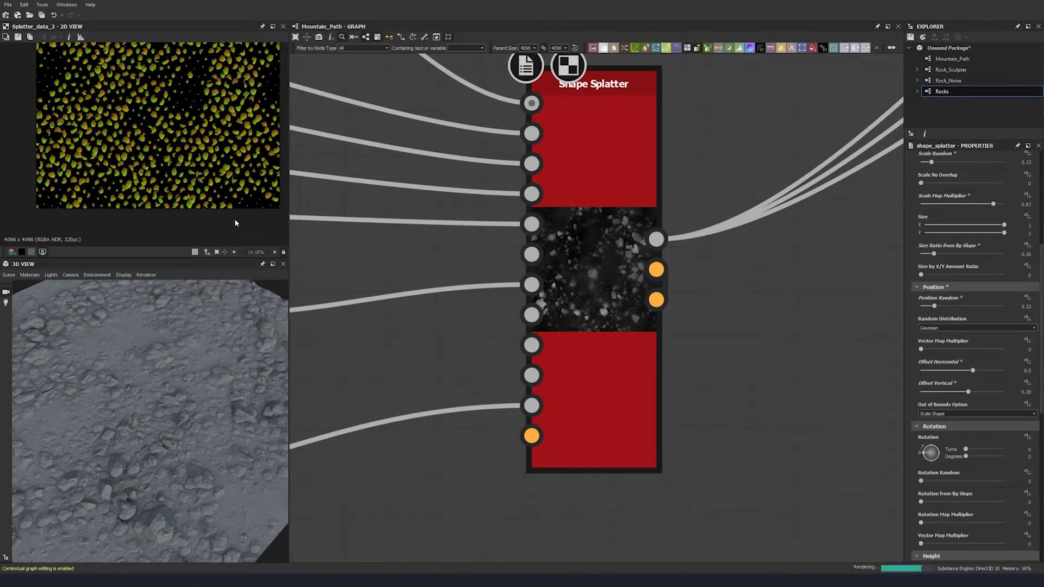
middle_drag(178, 169, 161, 207)
scroll(161, 207, down, 1)
scroll(163, 198, up, 1)
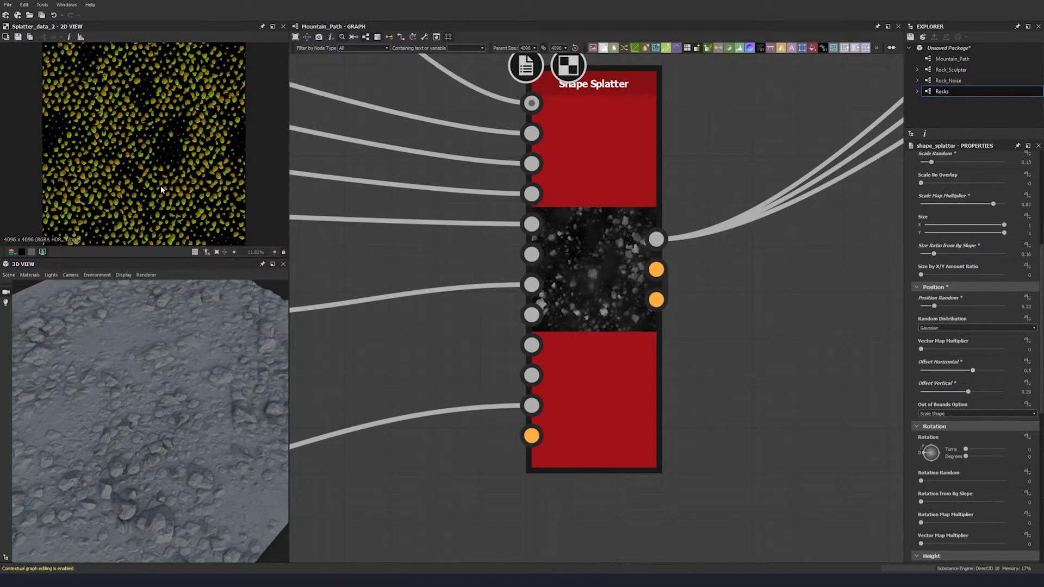
Examine the rock distribution in the Splatter Data 2 preview and the 3D terrain, and return the 2D preview to the Shape Splatter's Height output.
scroll(112, 188, up, 1)
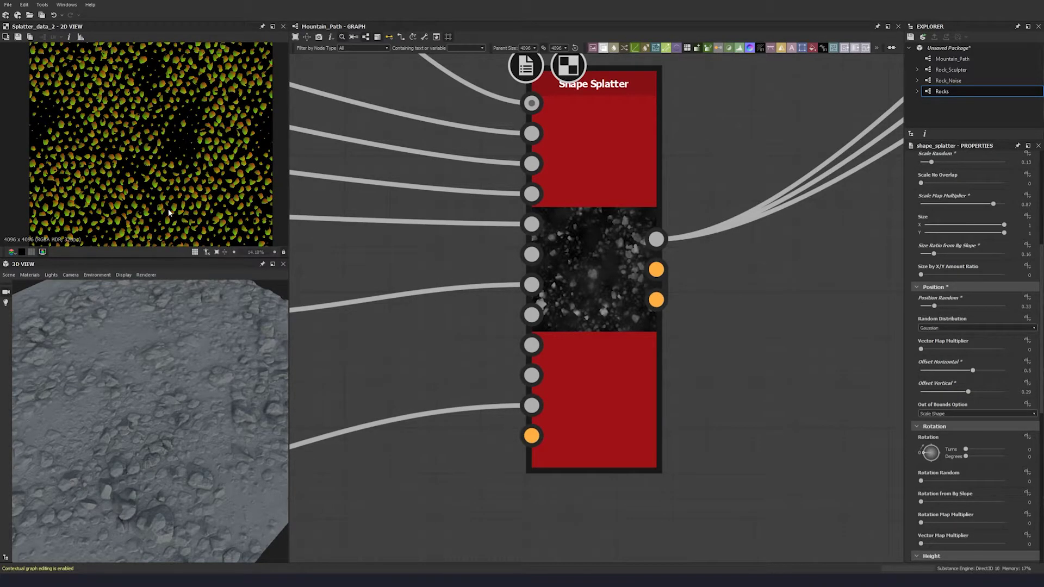
scroll(109, 172, up, 2)
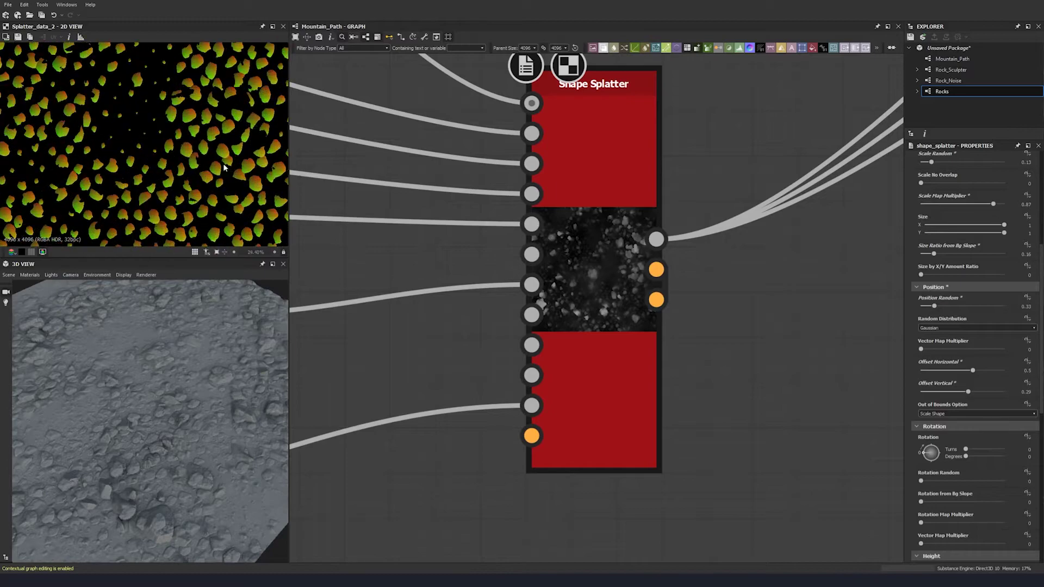
middle_drag(147, 203, 173, 168)
middle_drag(91, 188, 126, 184)
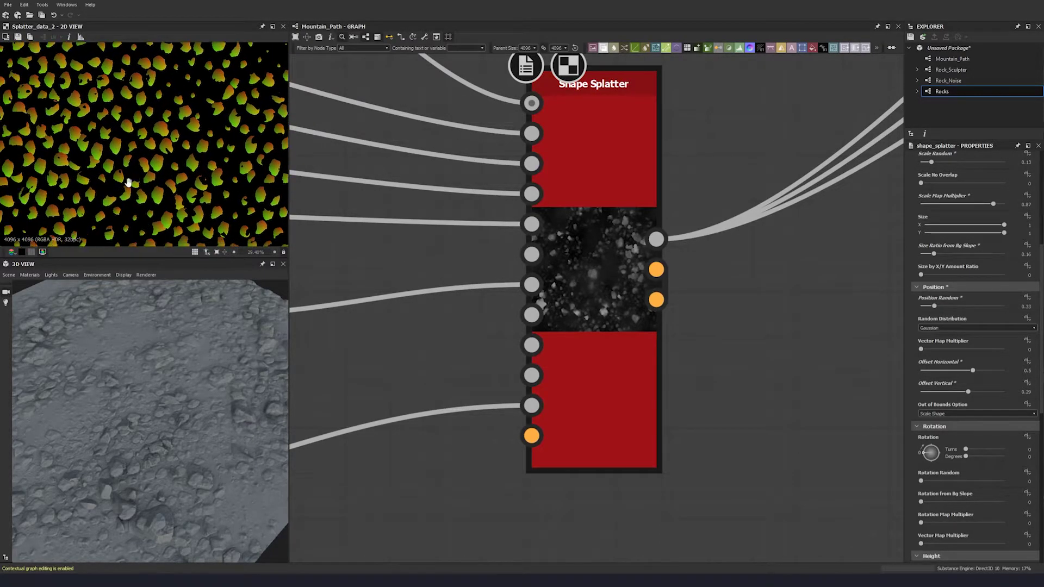
scroll(112, 170, down, 2)
middle_drag(232, 215, 193, 214)
scroll(194, 215, down, 1)
drag(243, 399, 194, 416)
double_click(555, 315)
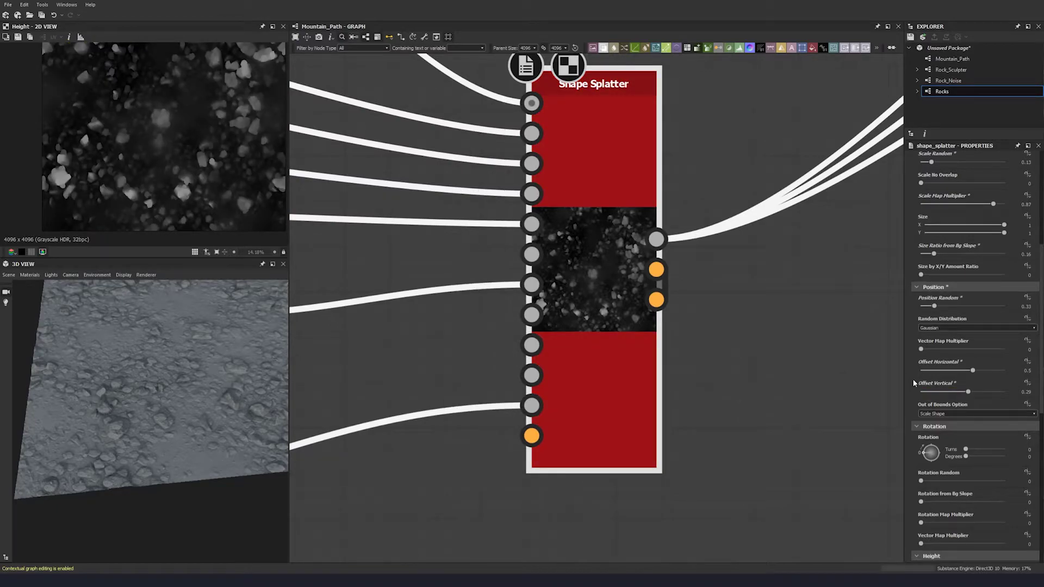
Set the Shape Splatter's Rotation from Bg Slope to 0.68 and Rotation Random to 0.11, inspecting the rocks in 3D.
scroll(914, 383, down, 3)
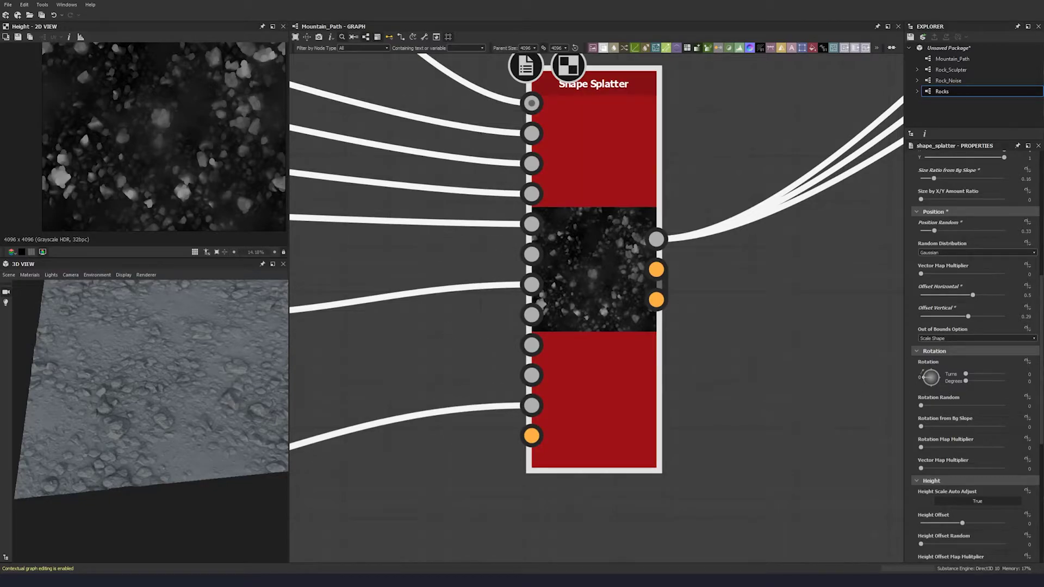
drag(921, 426, 922, 426)
click(1029, 427)
text(0.68)
key(Return)
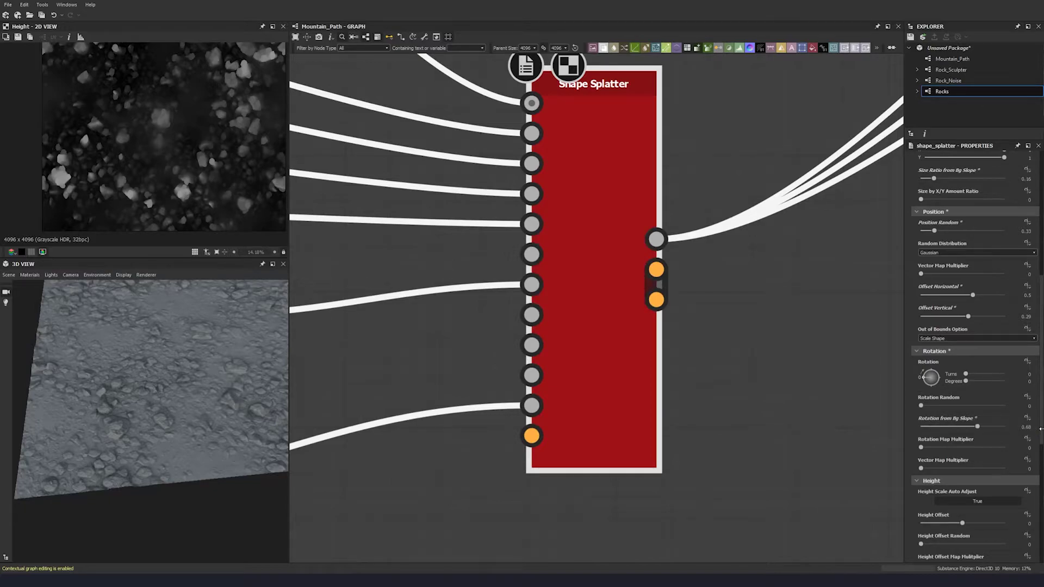
drag(201, 475, 148, 443)
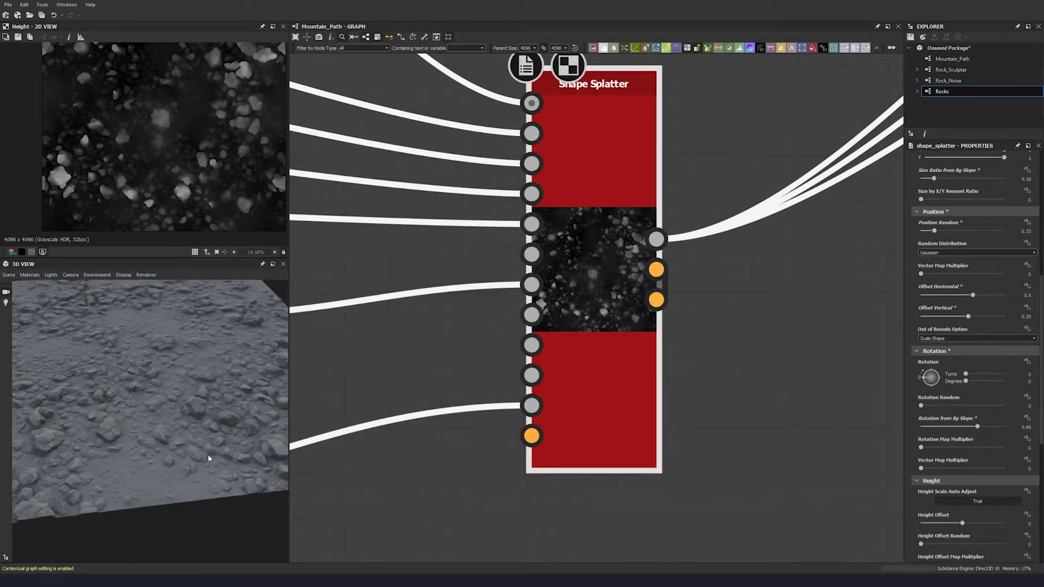
drag(914, 404, 929, 406)
drag(246, 451, 232, 448)
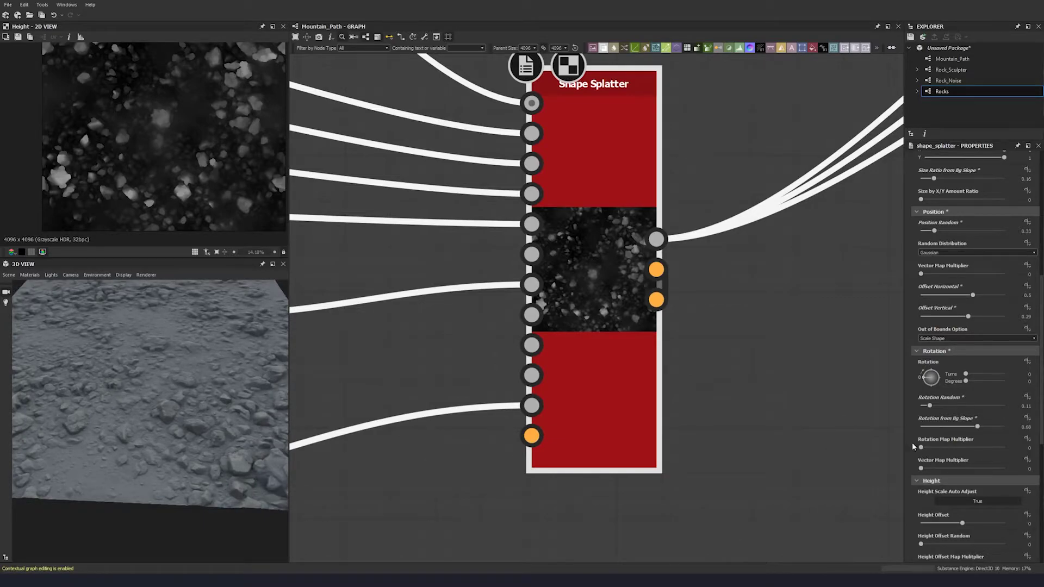
Set the Shape Splatter's Height Offset to 1 and inspect how the rocks sit on the terrain.
scroll(911, 442, down, 5)
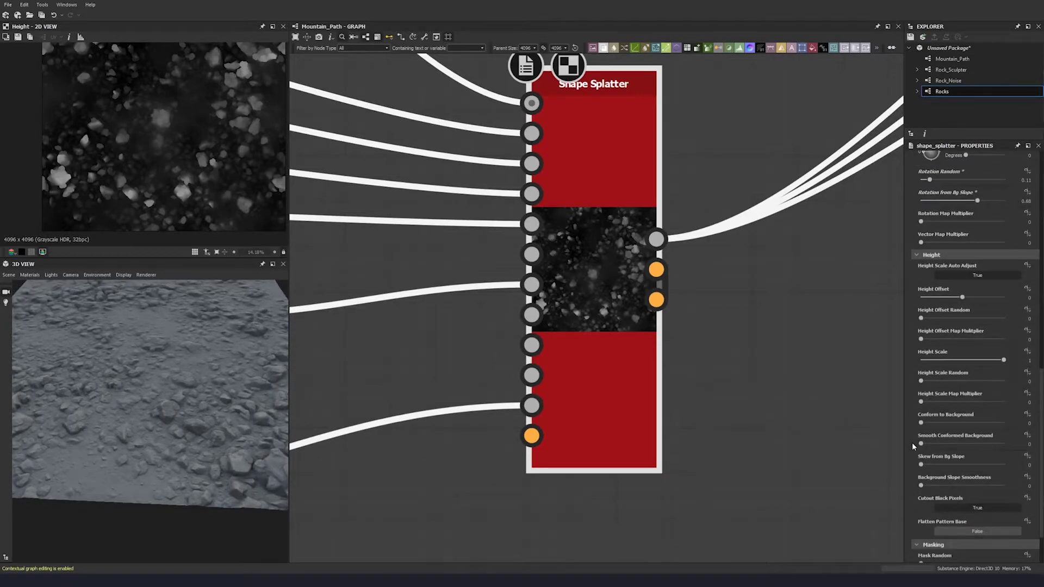
scroll(911, 442, down, 2)
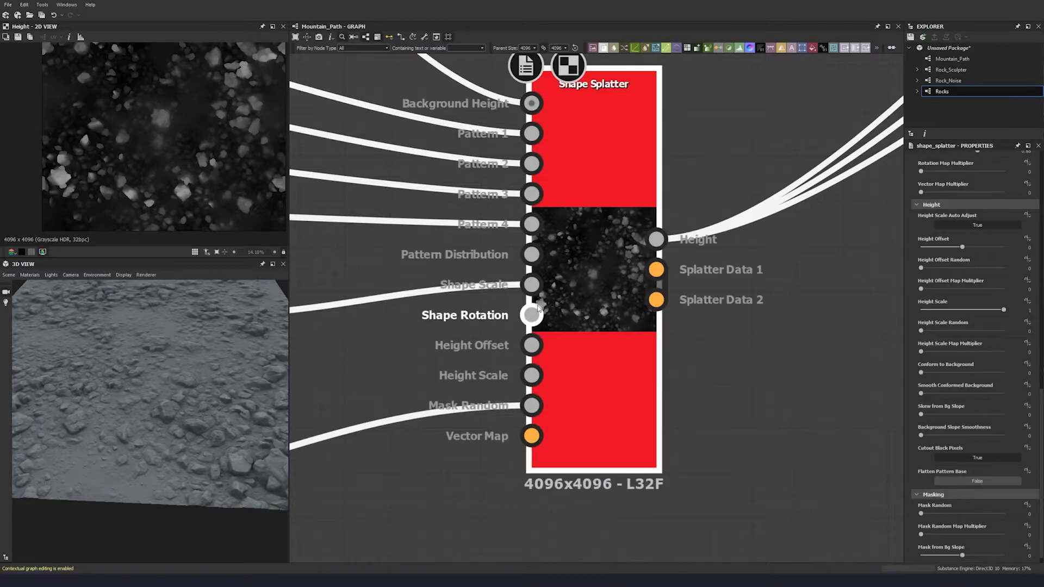
scroll(538, 308, down, 3)
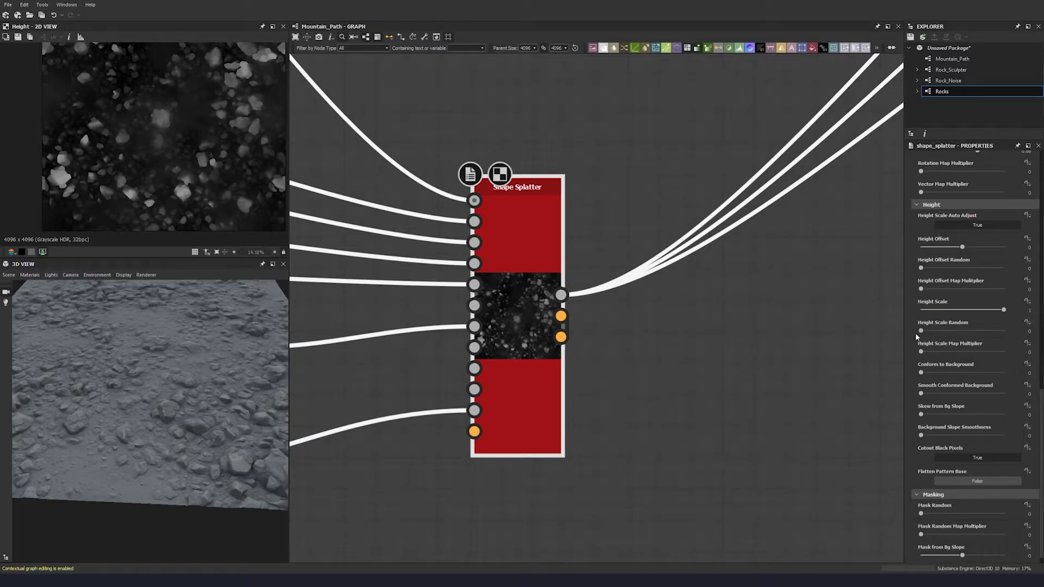
middle_drag(627, 307, 594, 269)
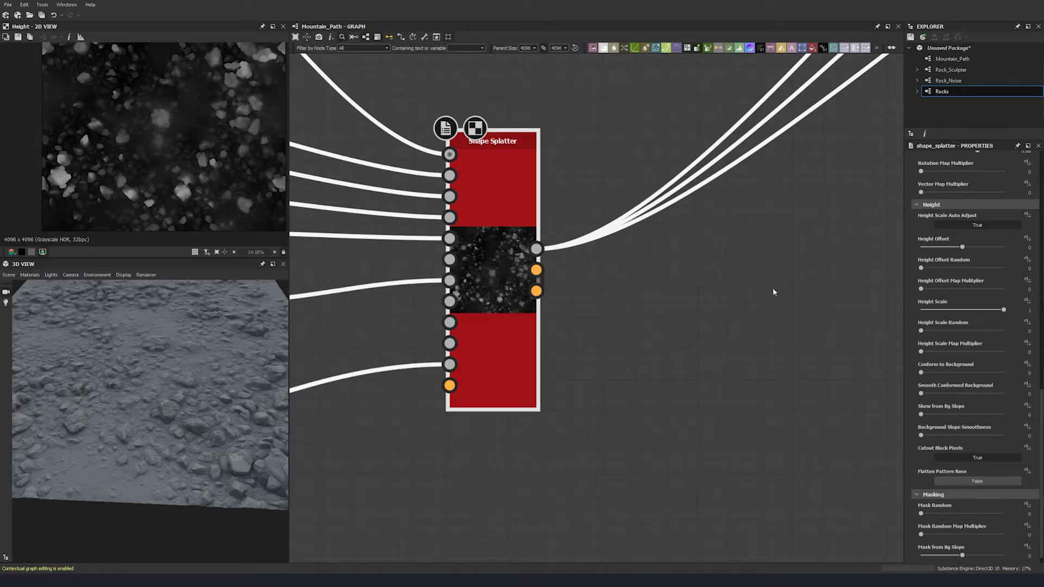
click(1029, 247)
key(Return)
mouse_move(222, 406)
mouse_down()
mouse_move(191, 416)
mouse_move(210, 419)
mouse_up()
middle_drag(450, 327, 446, 334)
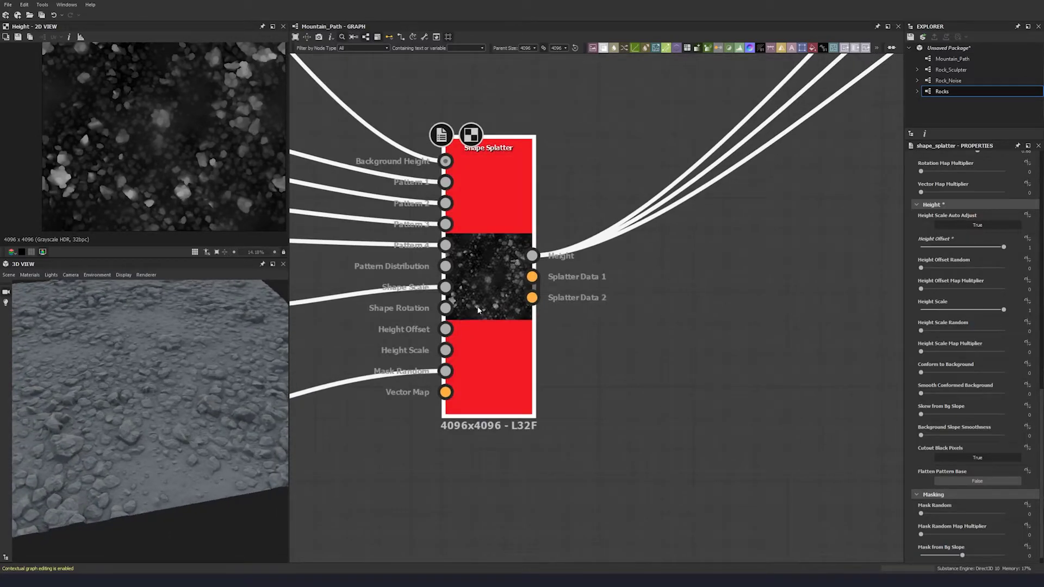
Set the Shape Splatter's Height Offset Random to 0.53 and check the rocks in 3D.
double_click(982, 268)
text(0.53)
key(Return)
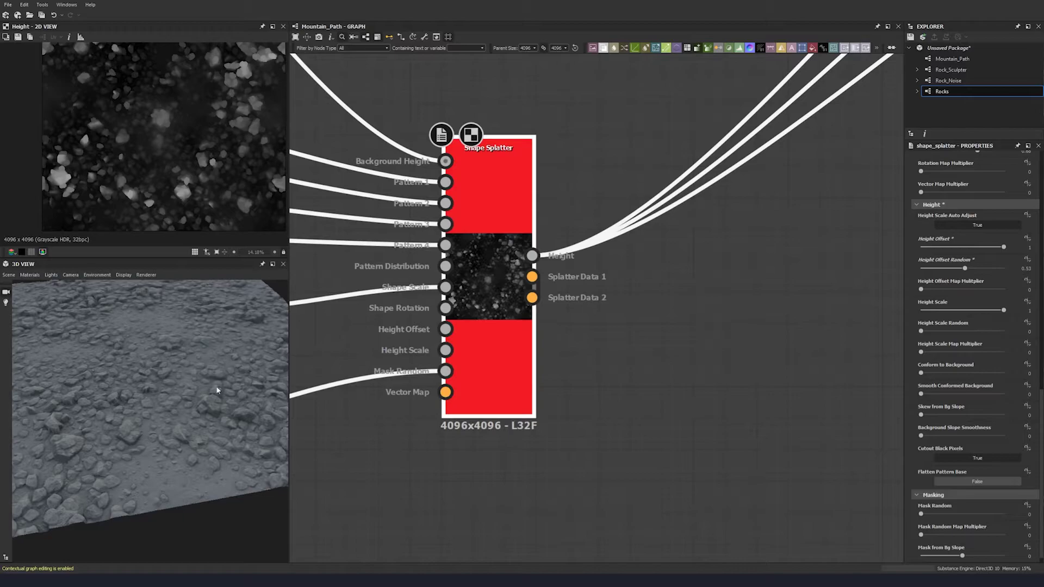
drag(225, 401, 184, 396)
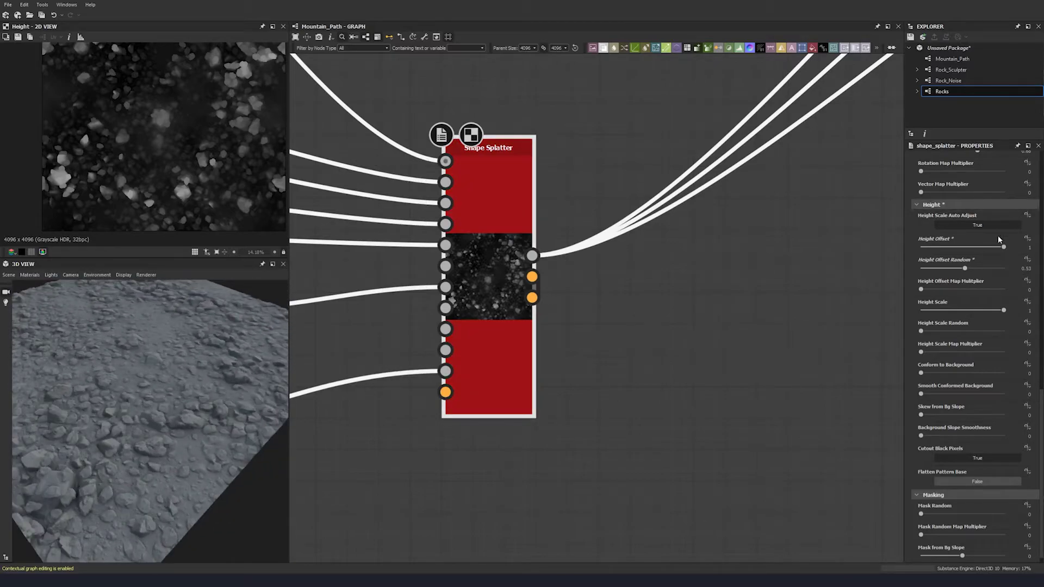
Set the Shape Splatter's Height Scale to 2 and check the rock heights in 3D.
middle_drag(560, 331, 561, 337)
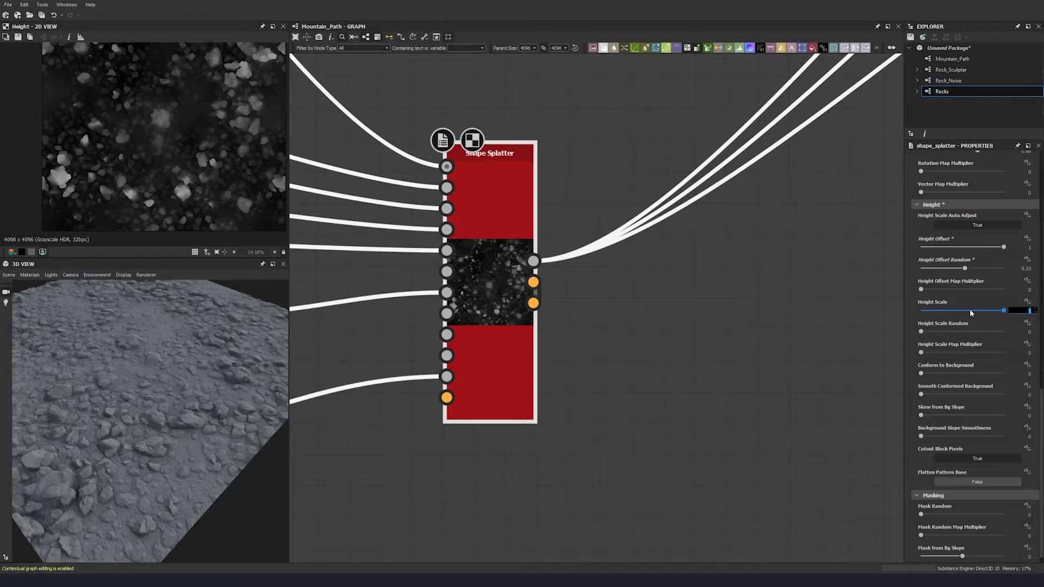
text(2)
key(Return)
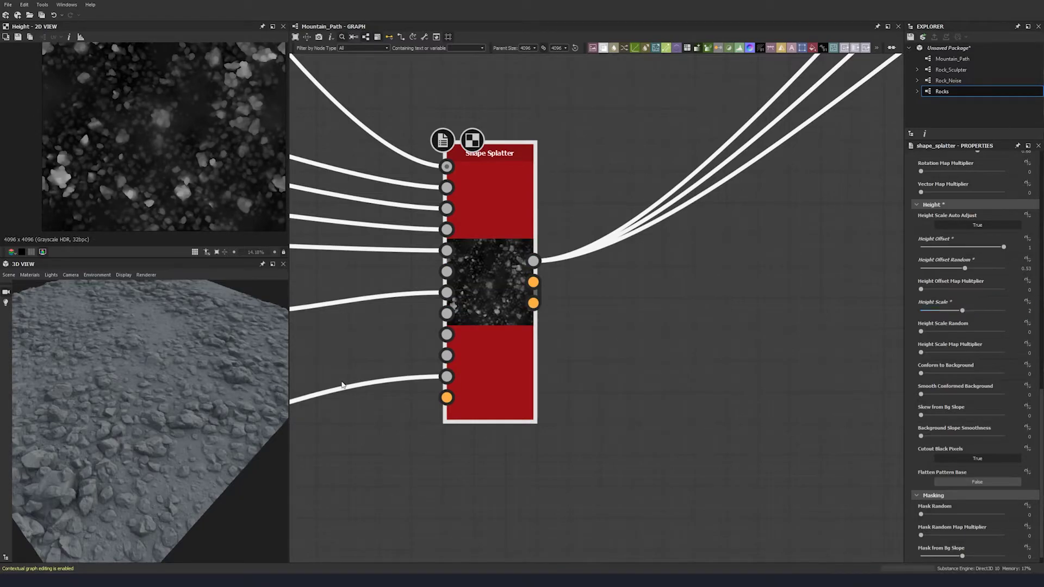
mouse_move(191, 404)
mouse_down()
mouse_move(227, 401)
mouse_move(193, 401)
mouse_move(210, 402)
mouse_up()
Set the Shape Splatter's Height Scale Random to 0.25 and inspect the height variation up close.
scroll(913, 390, down, 1)
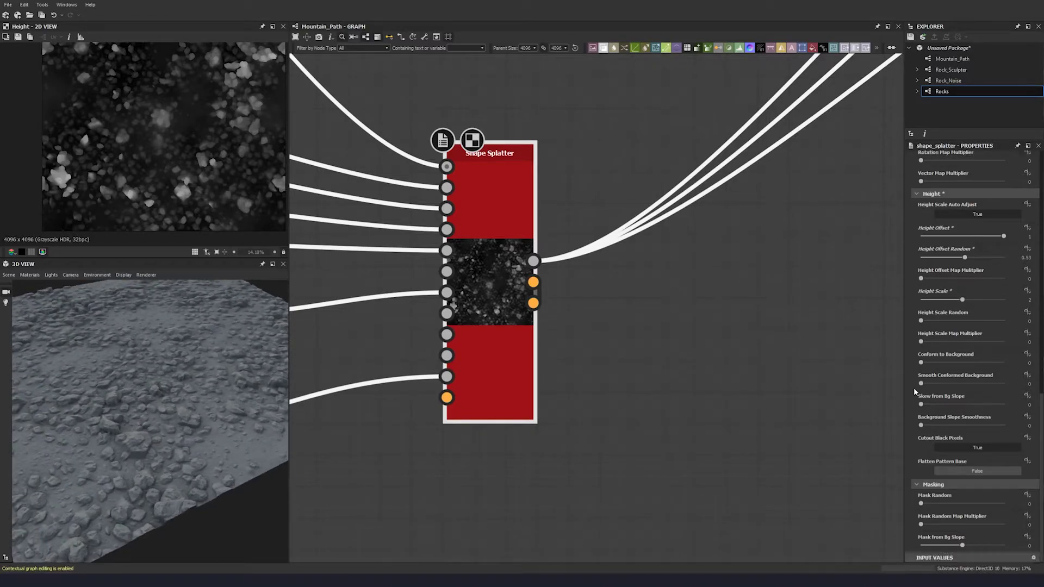
double_click(964, 321)
text(0.25)
key(Return)
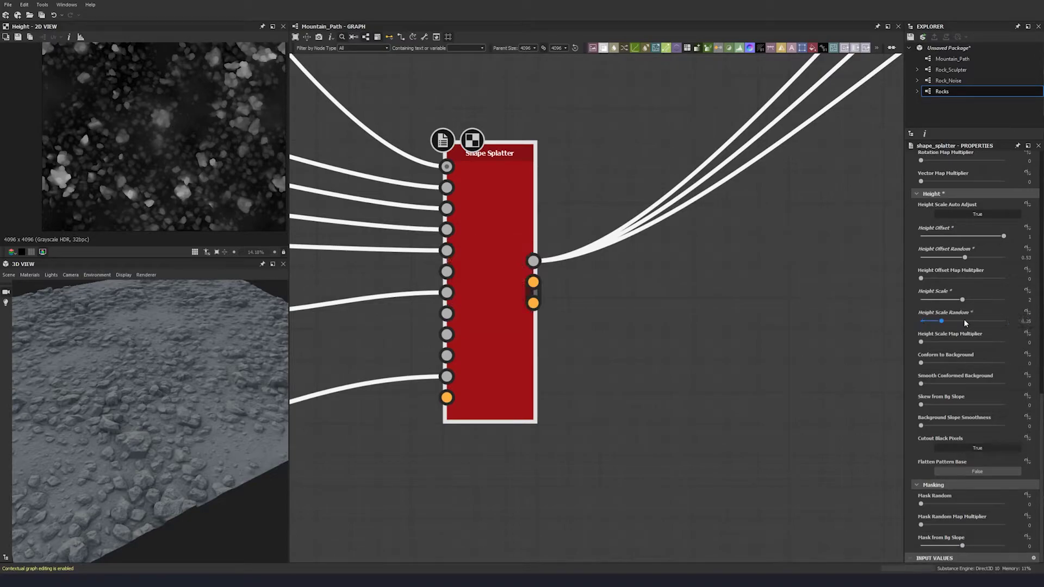
drag(156, 377, 76, 382)
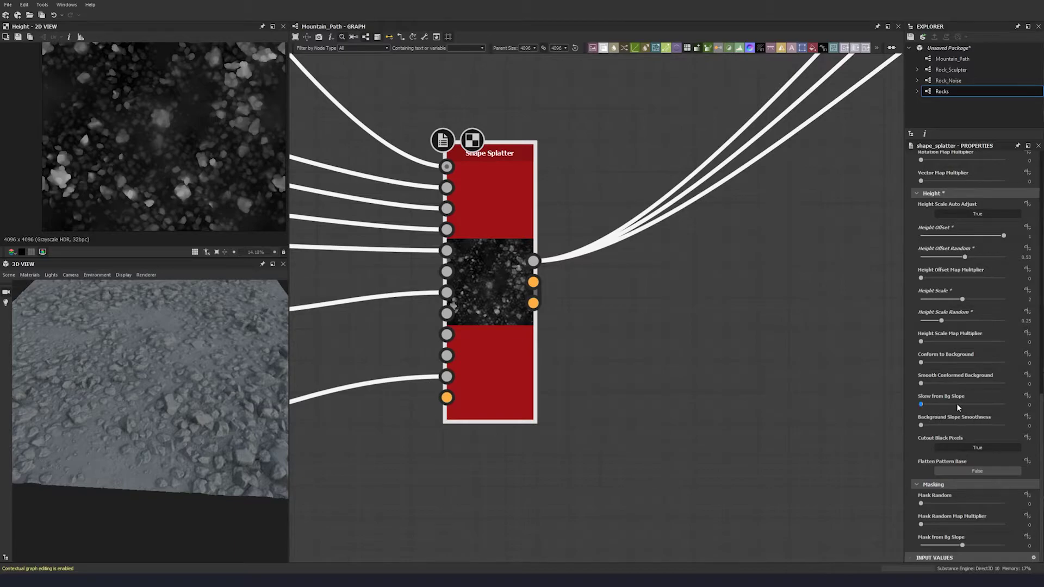
drag(79, 412, 250, 438)
scroll(226, 350, up, 5)
drag(169, 373, 175, 423)
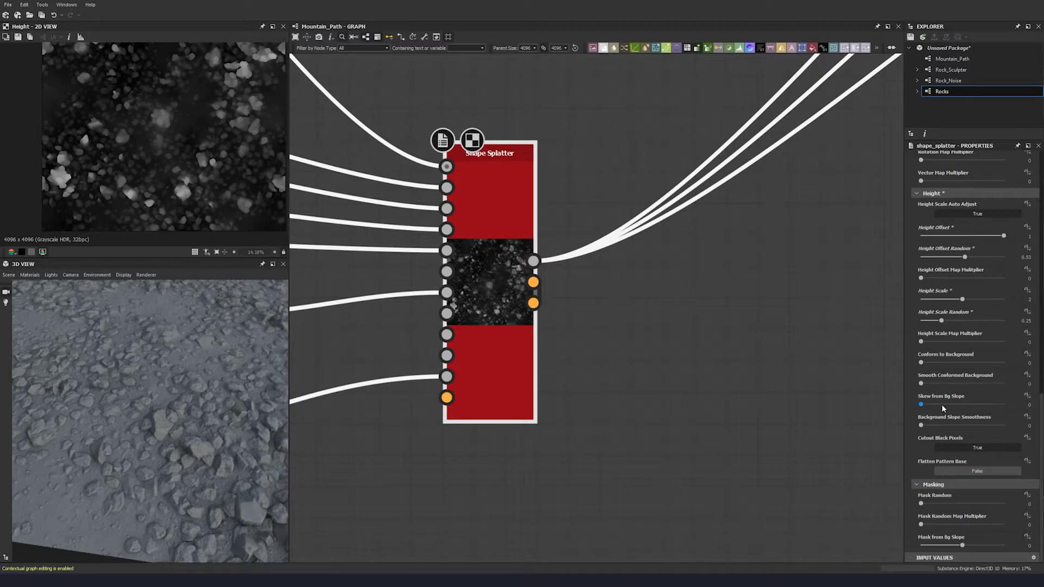
Set the Shape Splatter's Skew from Bg Slope to 5 and inspect how the rocks tilt with the terrain.
drag(940, 405, 1007, 408)
double_click(1001, 407)
key(Return)
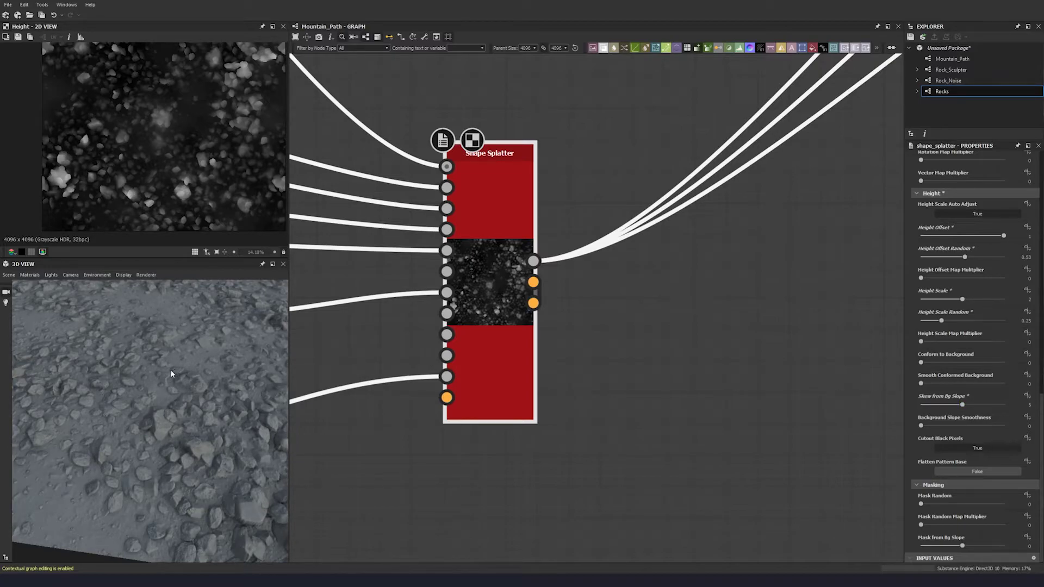
scroll(112, 413, up, 4)
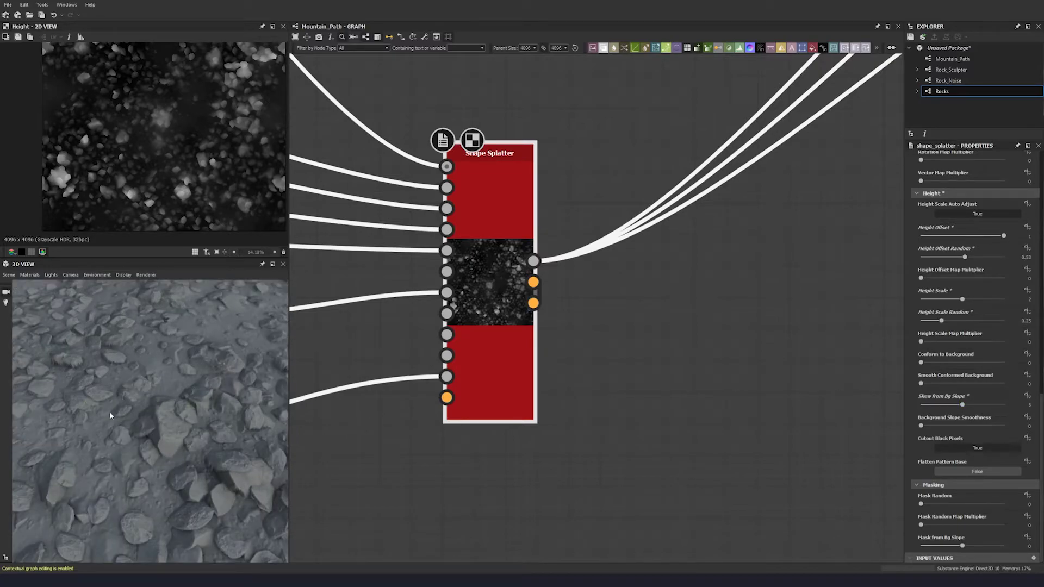
drag(84, 399, 122, 457)
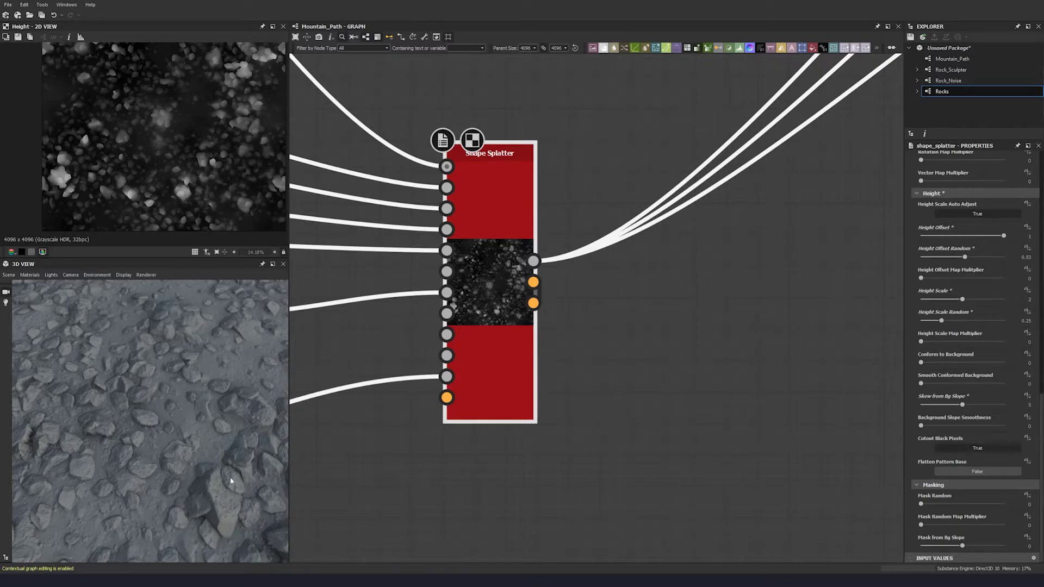
drag(220, 483, 226, 488)
middle_drag(225, 488, 200, 460)
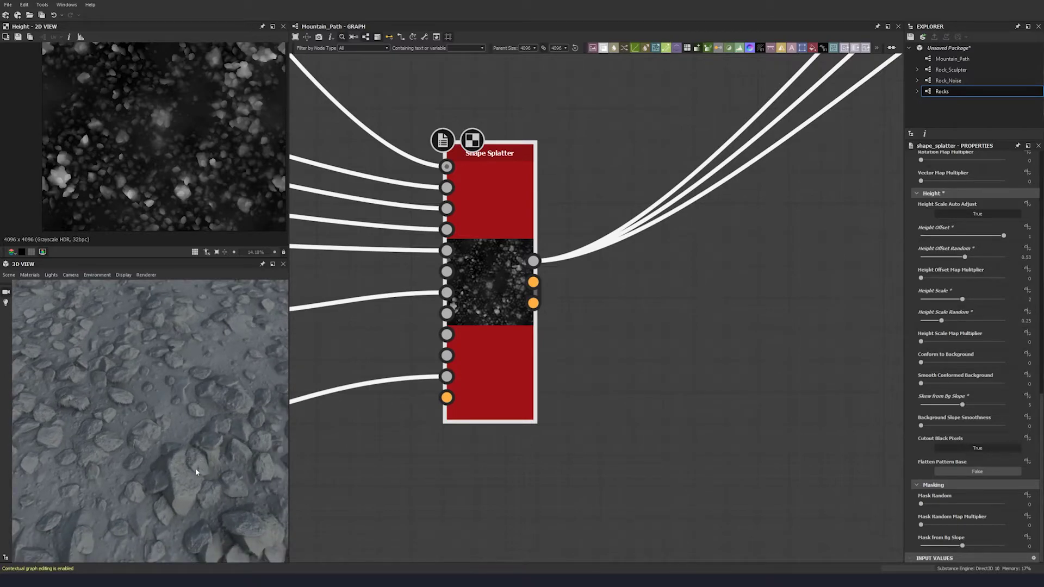
drag(190, 460, 186, 464)
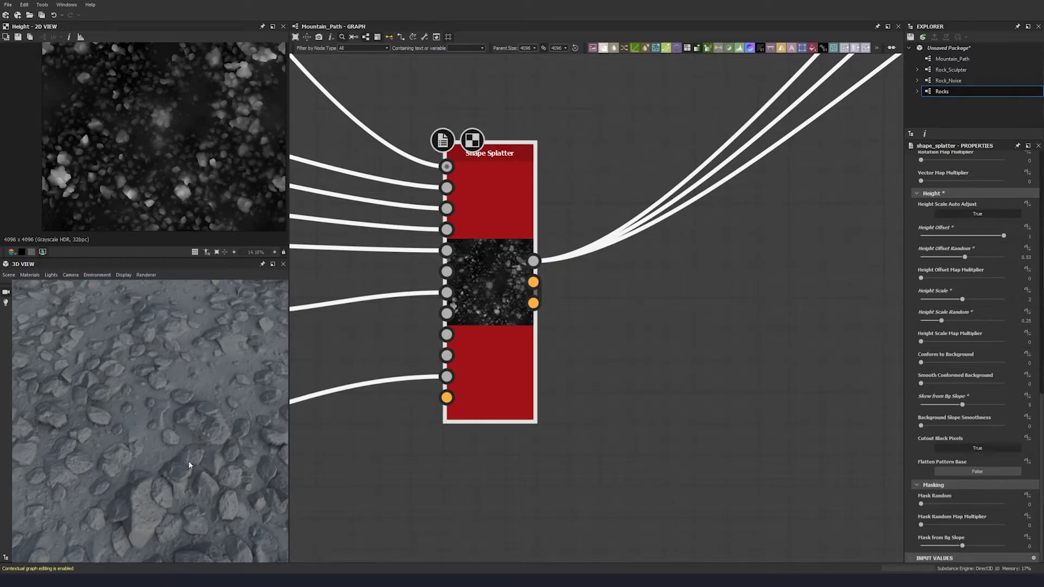
drag(225, 474, 155, 441)
drag(172, 387, 150, 390)
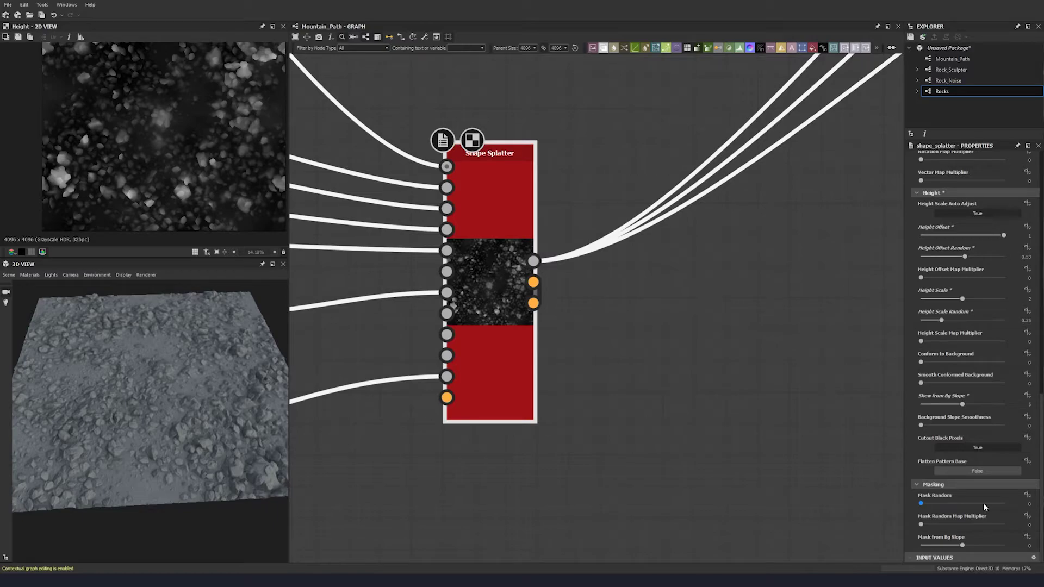
Set the Shape Splatter's Mask Random Map Multiplier to 0.98.
middle_drag(539, 463, 601, 403)
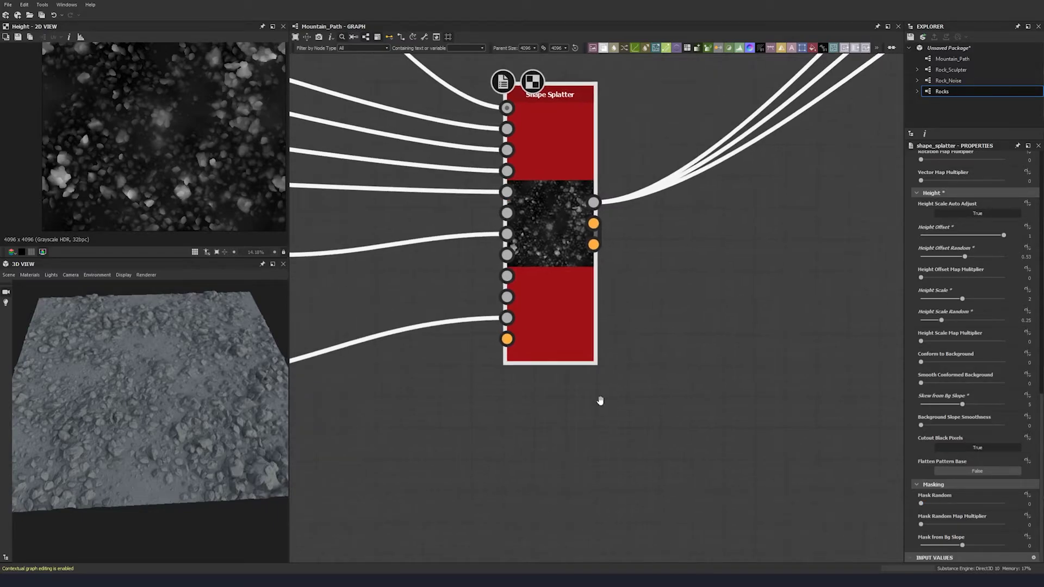
double_click(1029, 525)
text(.98)
key(Return)
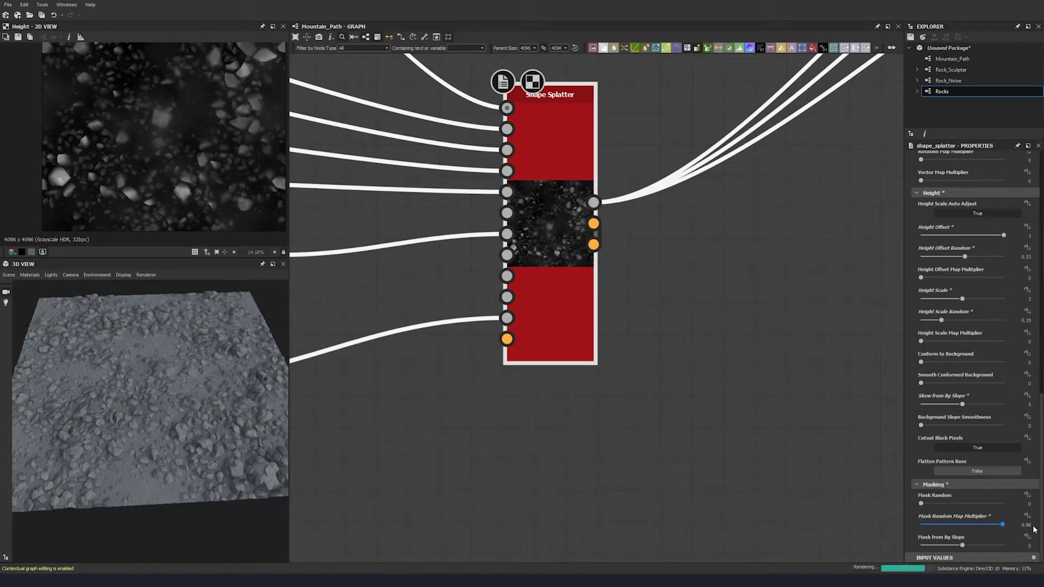
Set the Shape Splatter's Mask from Bg Slope to 0.15 and inspect the masked rock scatter in 3D.
click(1029, 545)
click(1029, 545)
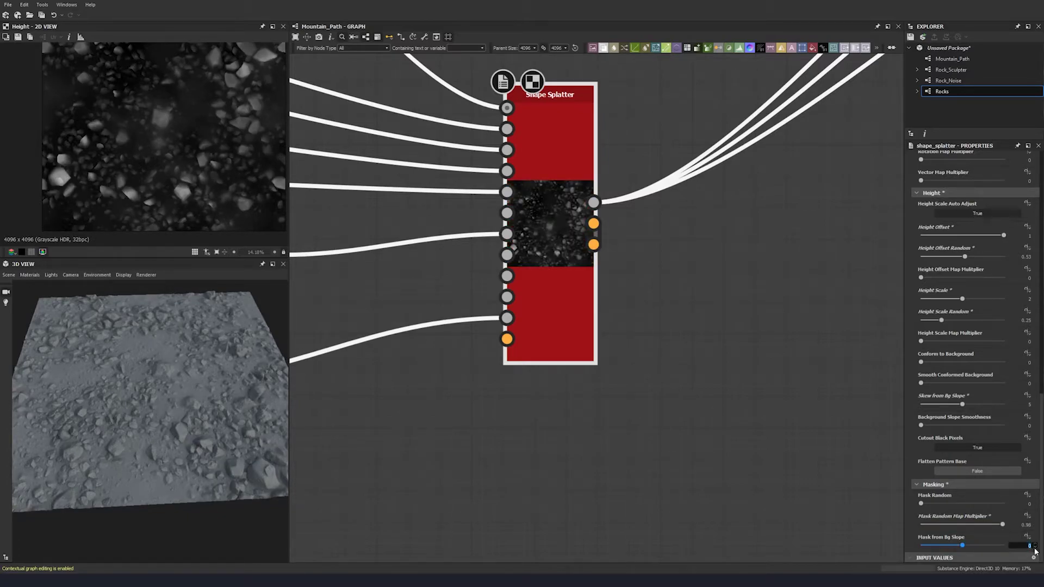
text(0.15)
key(Return)
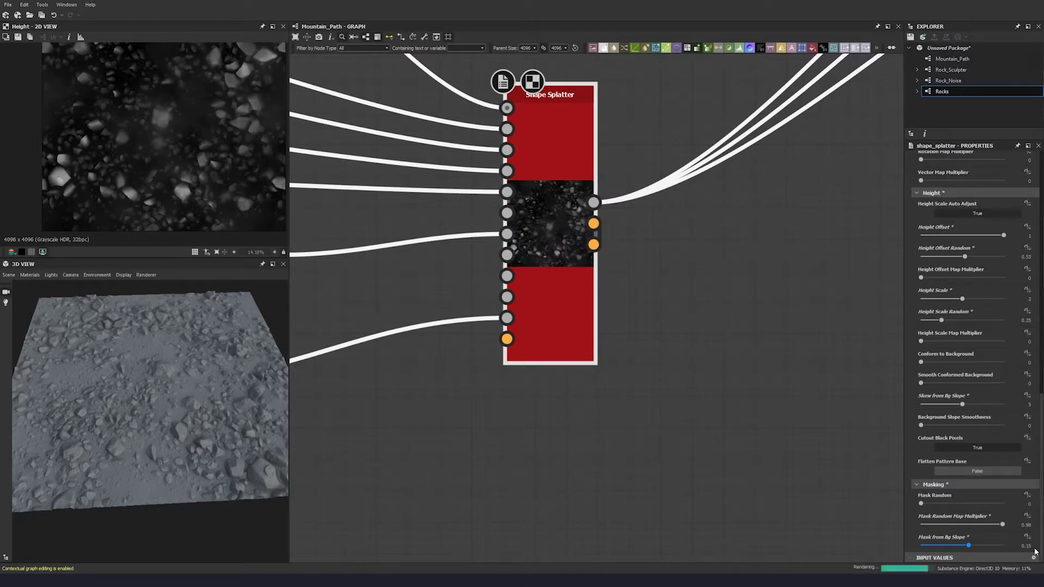
drag(264, 518, 100, 415)
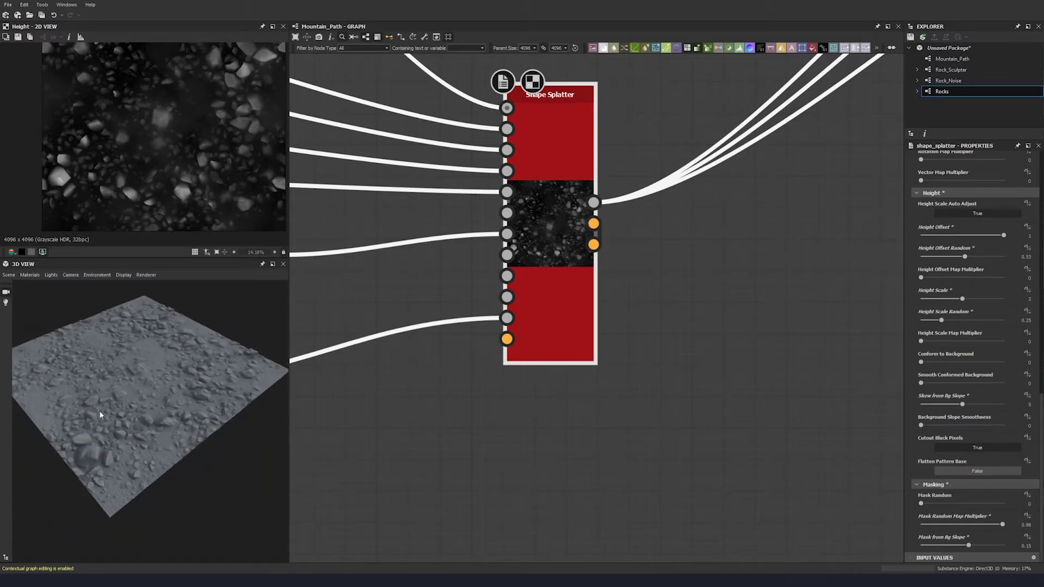
drag(140, 372, 181, 422)
drag(126, 489, 174, 376)
drag(167, 425, 193, 454)
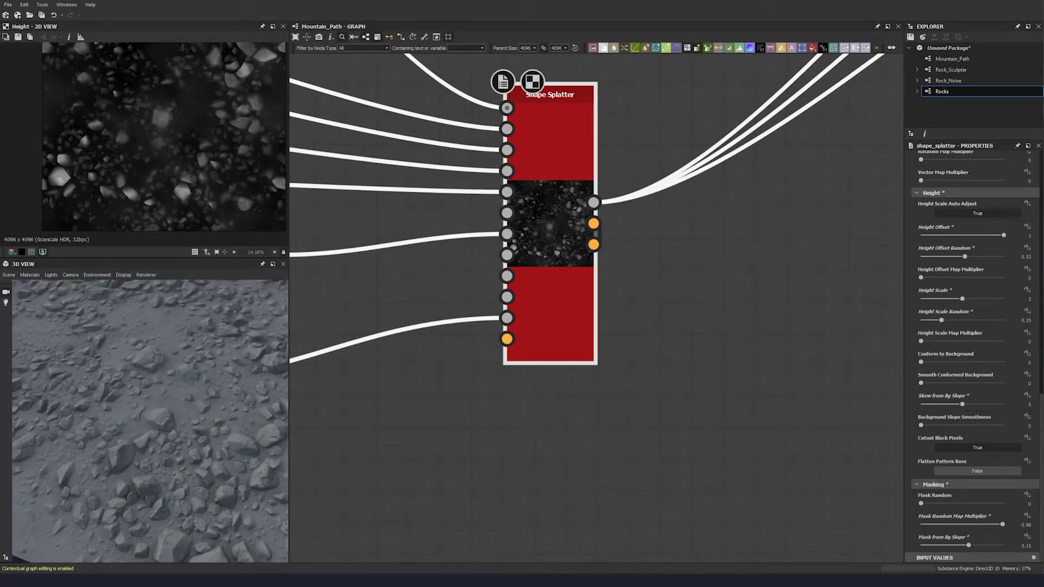
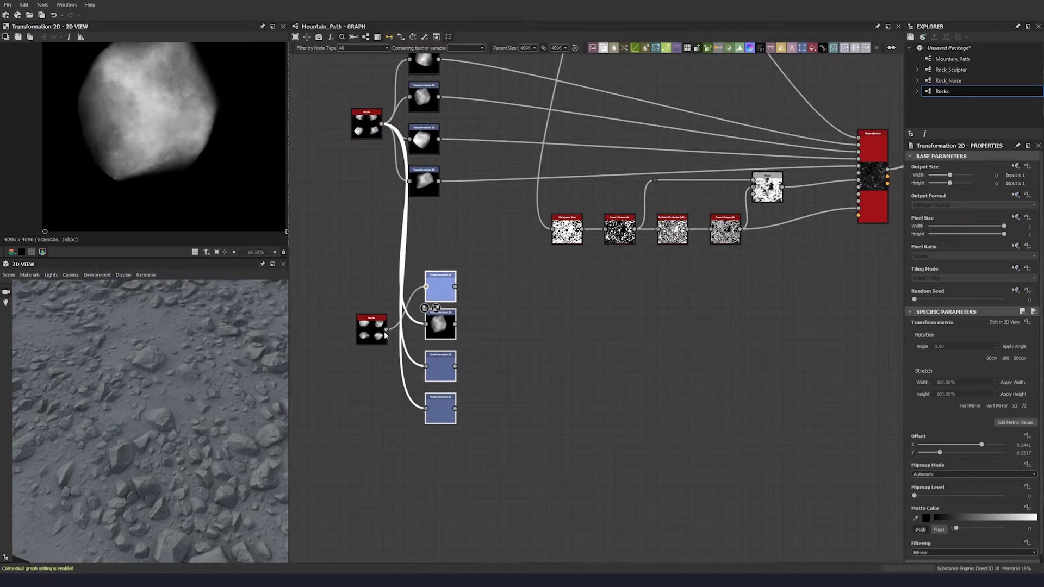
Rewire the duplicated Transformation 2D nodes to the second Rocks node and preview the isolated rock shapes.
drag(425, 367, 425, 408)
middle_drag(496, 382, 427, 426)
double_click(355, 252)
double_click(356, 331)
double_click(356, 373)
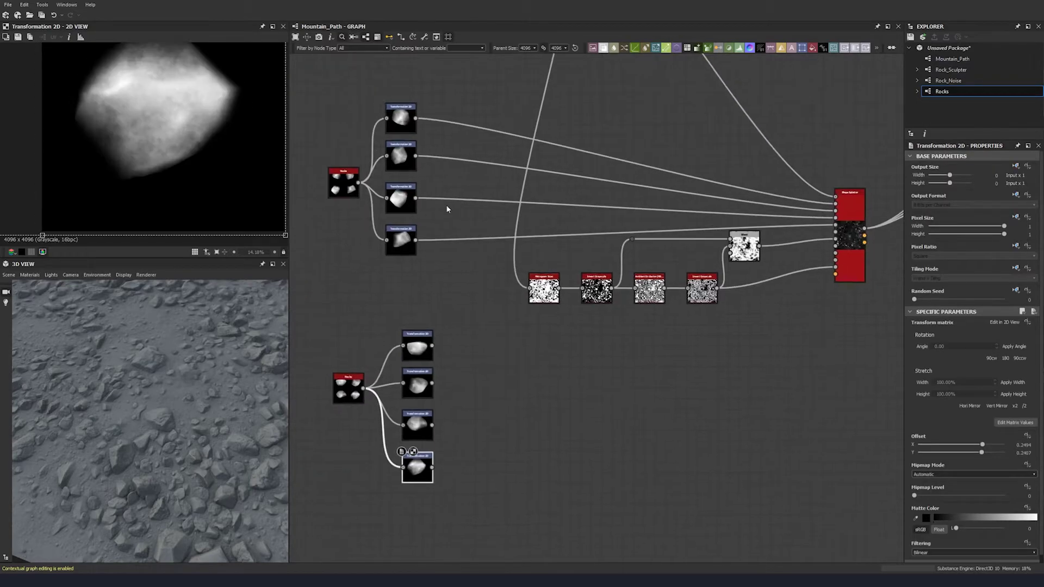
Review the first set's four isolated rock shapes, duplicate the Shape Splatter node and place the copy below the original.
click(401, 240)
click(400, 199)
click(398, 155)
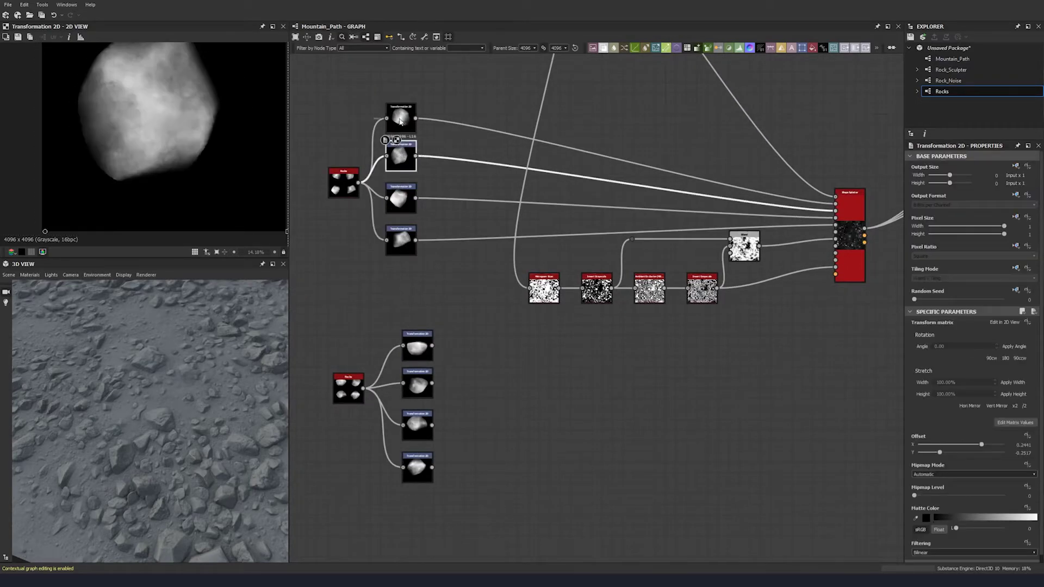
click(401, 117)
scroll(508, 310, down, 3)
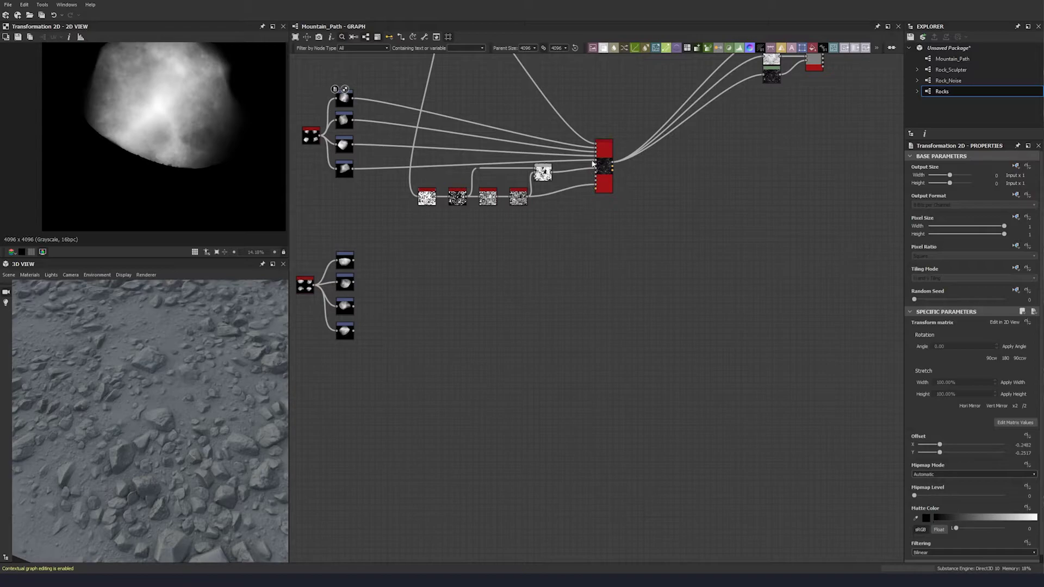
scroll(598, 168, up, 3)
click(608, 191)
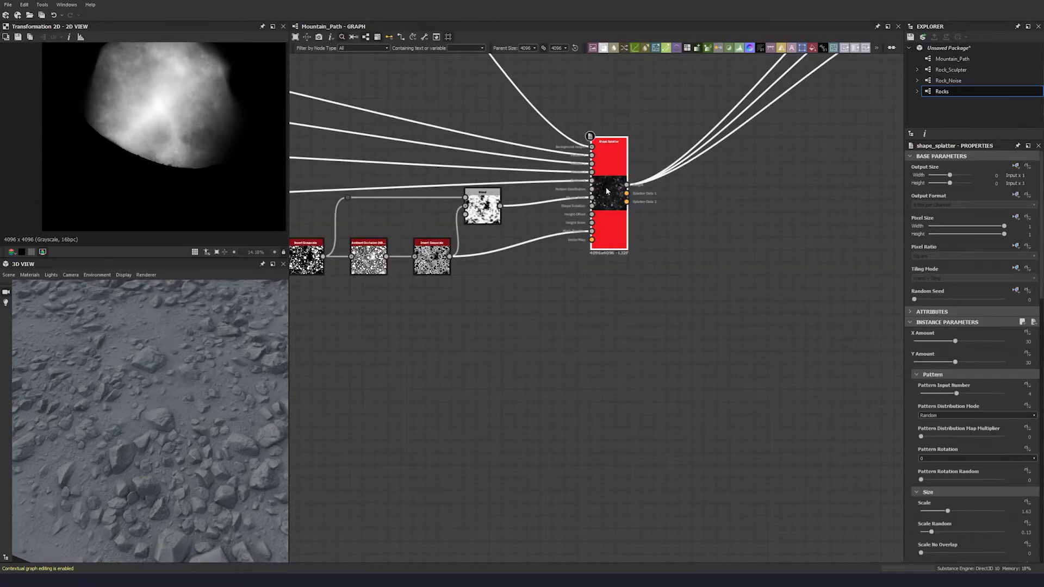
key(ctrl+d)
scroll(607, 340, down, 3)
middle_drag(603, 347, 594, 294)
drag(594, 294, 619, 332)
Disconnect all inherited input links from the duplicated Shape Splatter and move it lower in the graph.
alt+click(614, 284)
alt+click(614, 289)
alt+click(614, 293)
alt+click(613, 297)
alt+click(614, 300)
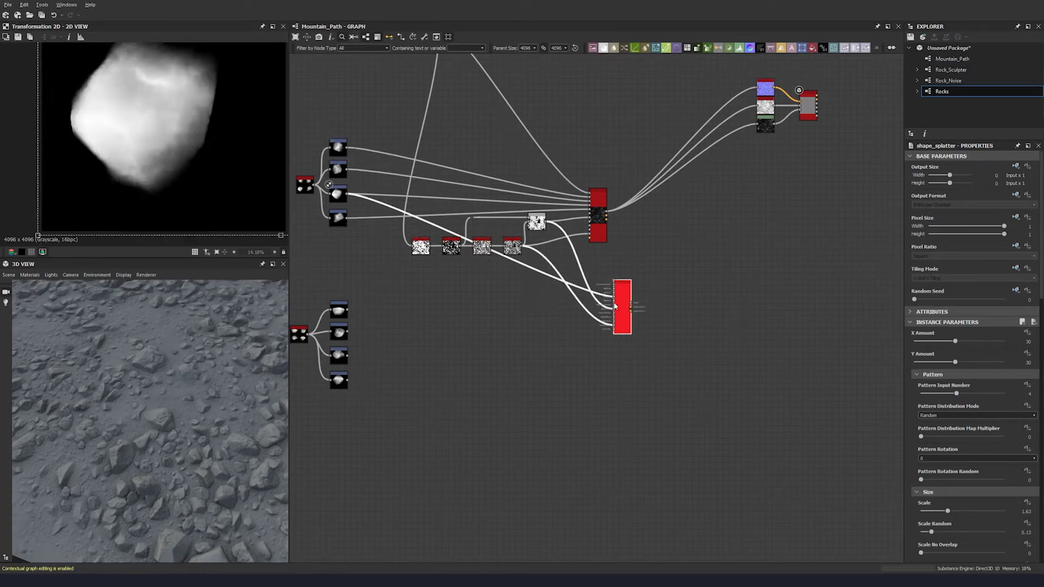
alt+click(614, 297)
alt+click(614, 325)
alt+click(614, 309)
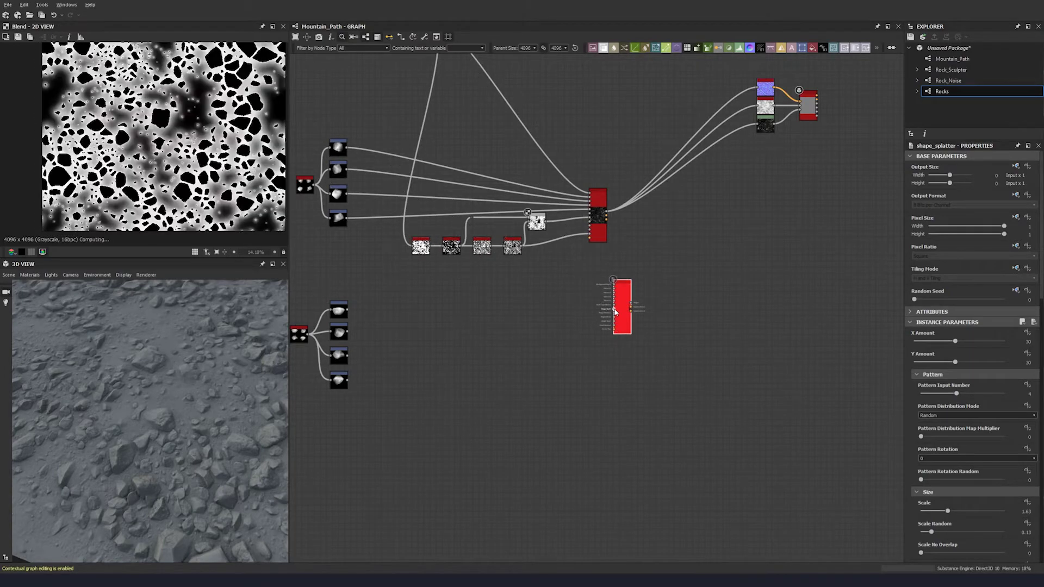
drag(622, 328, 632, 358)
middle_drag(627, 341, 623, 319)
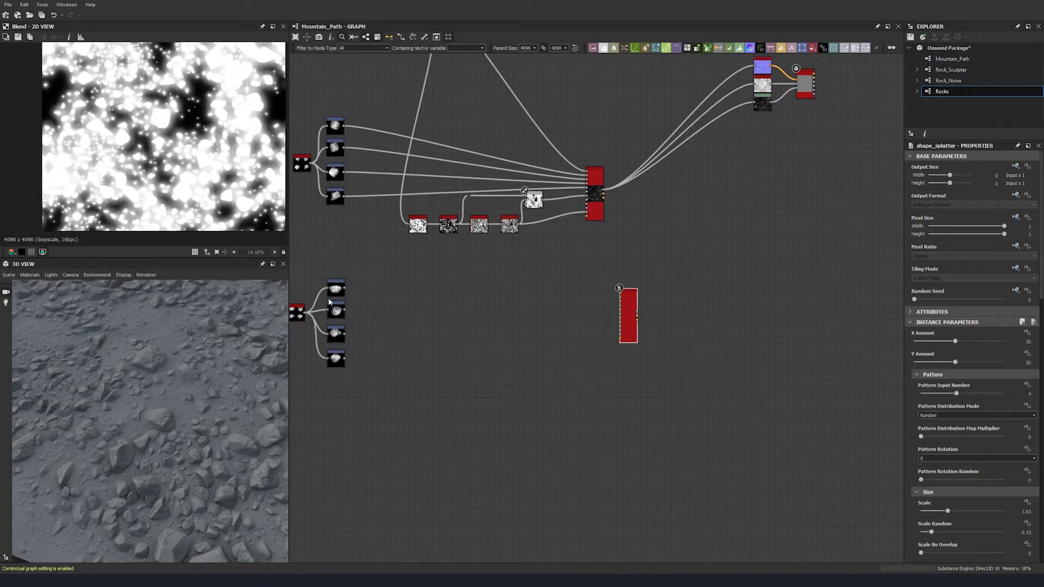
Connect the second set's four Transformation 2D rock shapes to the duplicated Shape Splatter's pattern inputs.
drag(344, 288, 331, 343)
scroll(621, 292, up, 2)
middle_drag(331, 343, 638, 327)
drag(457, 295, 633, 316)
click(460, 340)
drag(458, 338, 628, 320)
drag(457, 379, 628, 327)
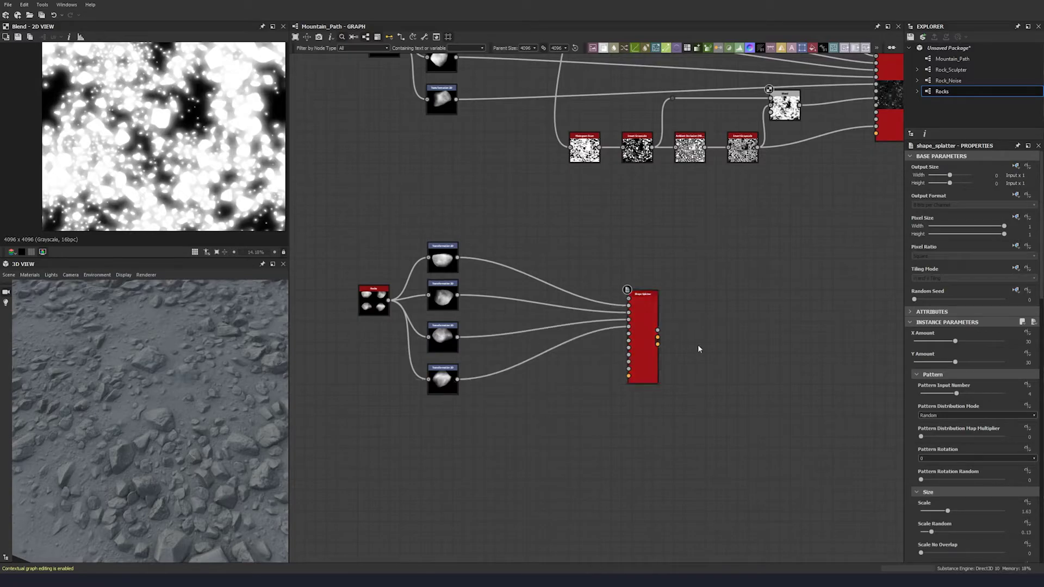
Move the second Shape Splatter beyond the first and feed the first splatter's height output into its background input.
middle_drag(646, 332, 520, 340)
double_click(624, 340)
scroll(623, 340, down, 3)
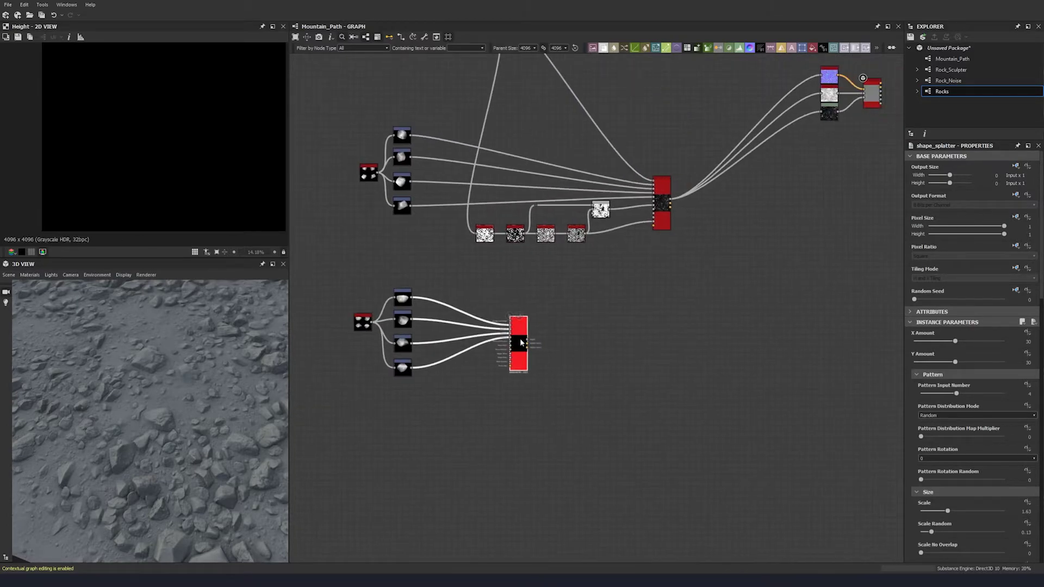
drag(520, 340, 823, 344)
middle_drag(822, 345, 708, 344)
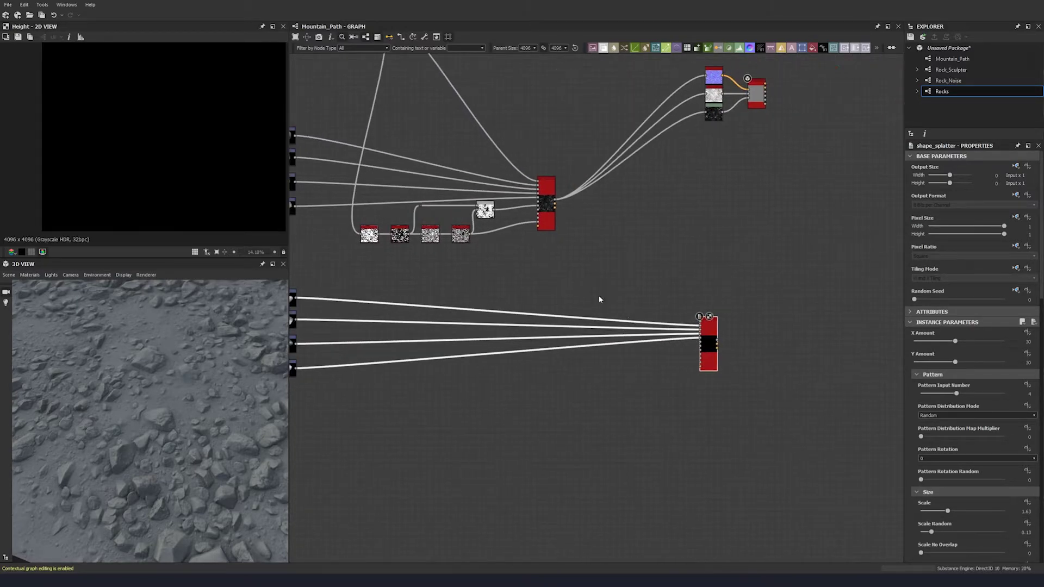
drag(556, 201, 702, 321)
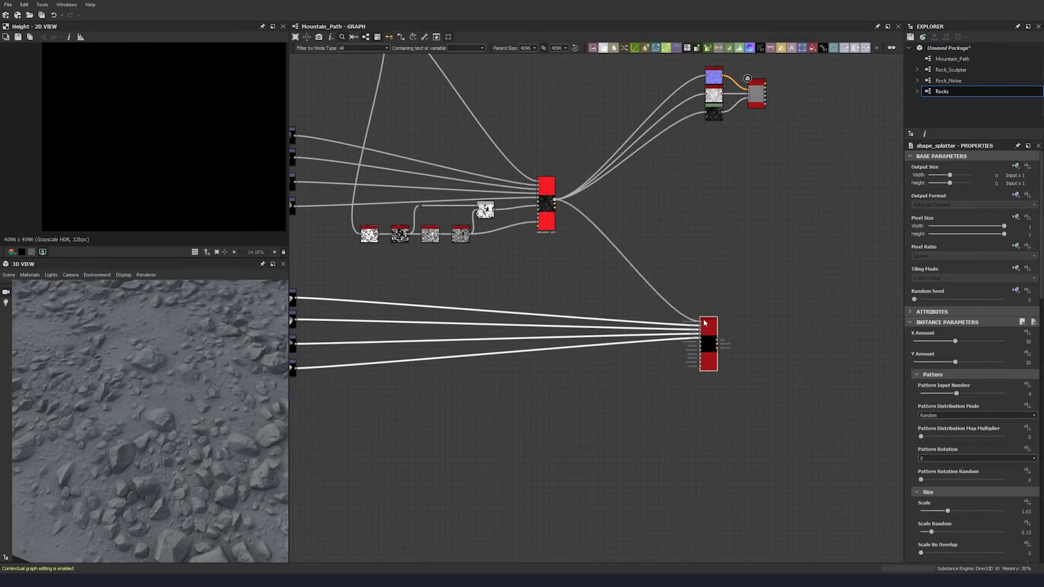
Insert an Auto Levels node between the two Shape Splatters and compare its output with the first splatter's height.
key(space)
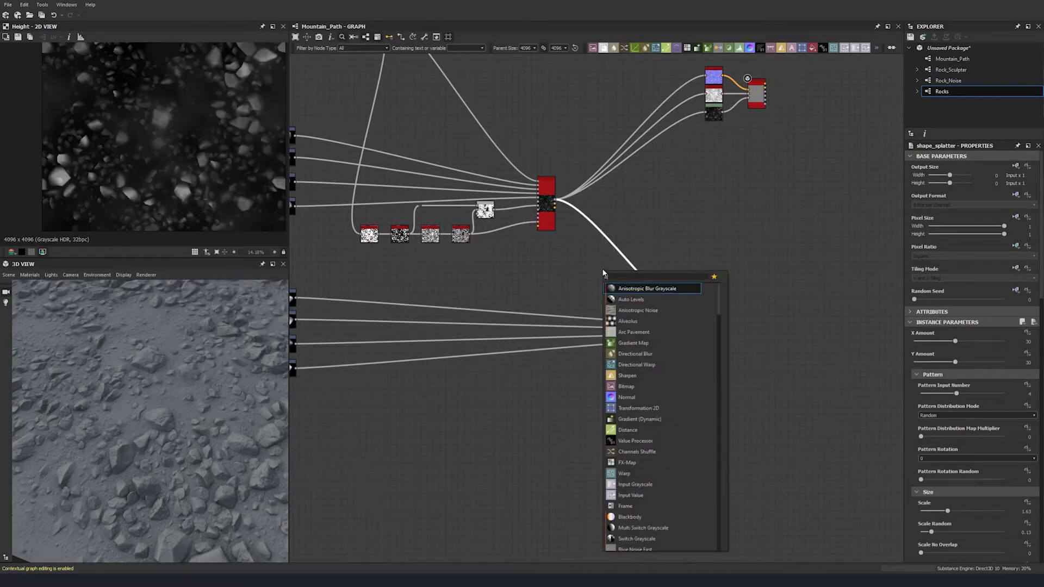
text(auto)
click(659, 288)
double_click(629, 281)
middle_drag(628, 281, 422, 249)
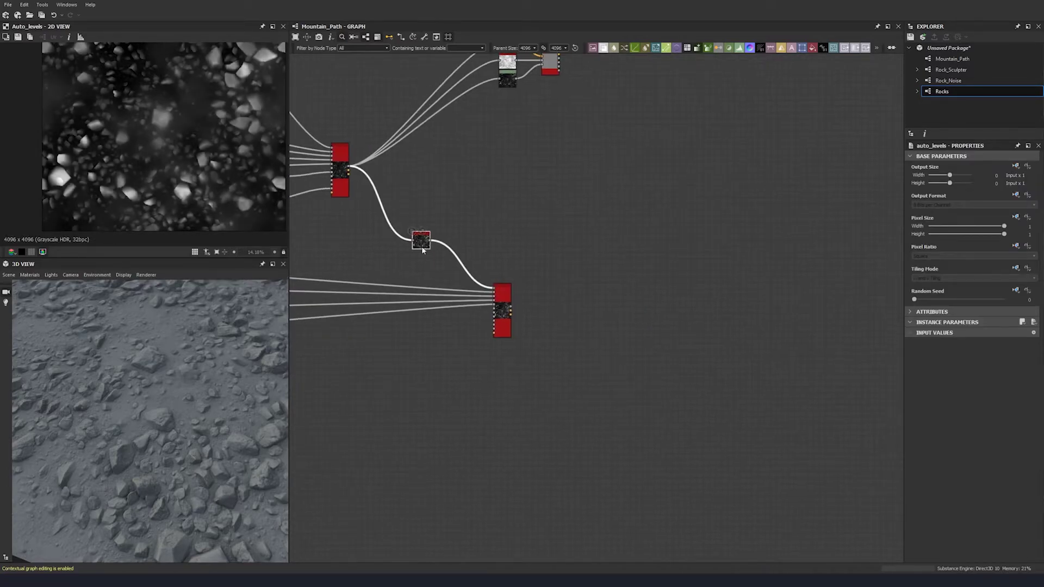
double_click(349, 169)
scroll(346, 173, up, 2)
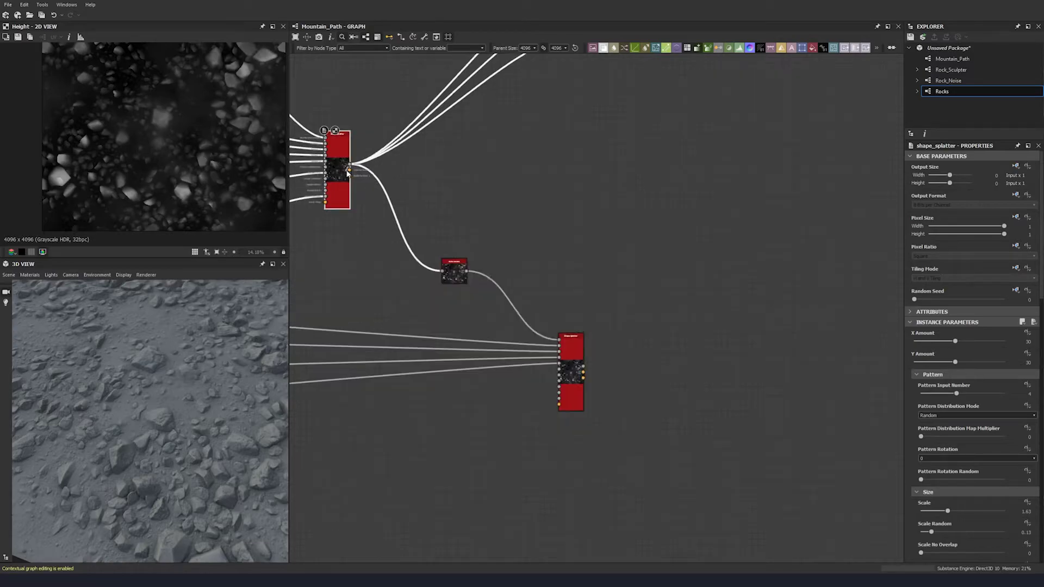
scroll(347, 173, up, 1)
double_click(475, 290)
Dock the Auto Levels node onto the second Shape Splatter.
middle_drag(589, 357, 574, 281)
key(d)
click(488, 214)
scroll(525, 293, down, 3)
drag(575, 282, 572, 281)
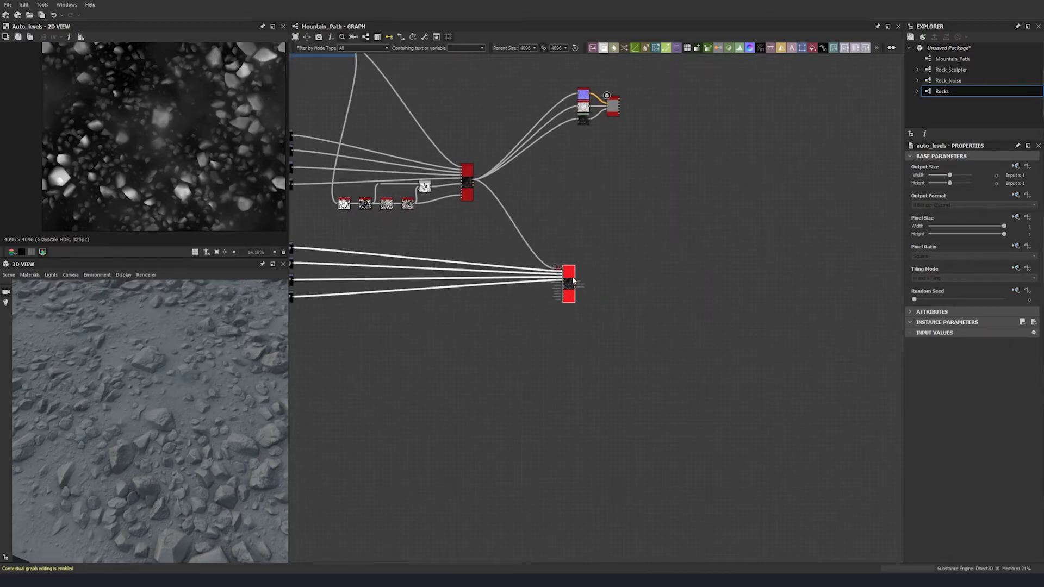
Add a Dot node to route the link between the splatters cleanly, shift the second Shape Splatter outward and preview its height.
alt+click(515, 223)
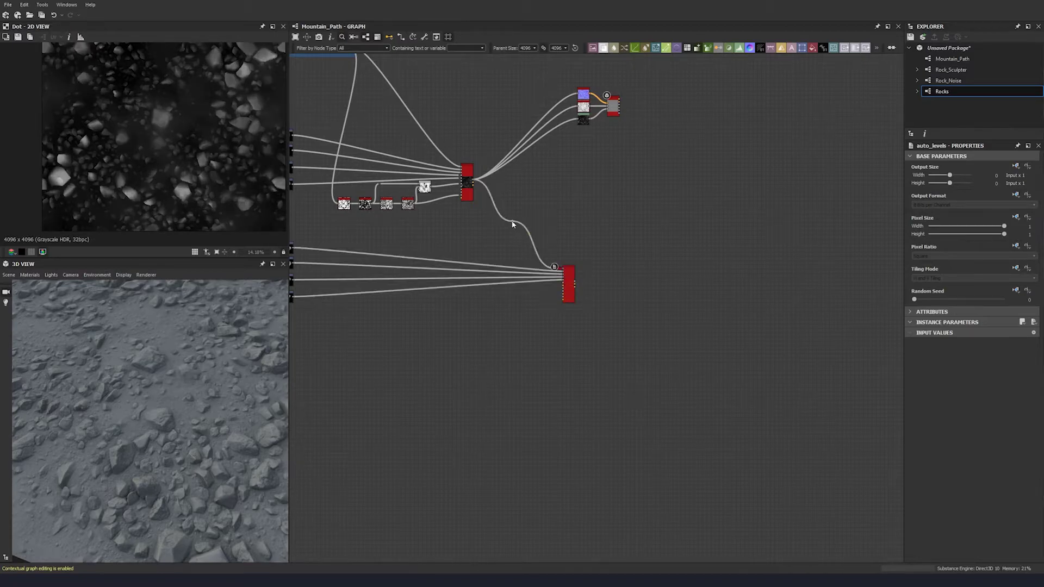
drag(514, 224, 546, 183)
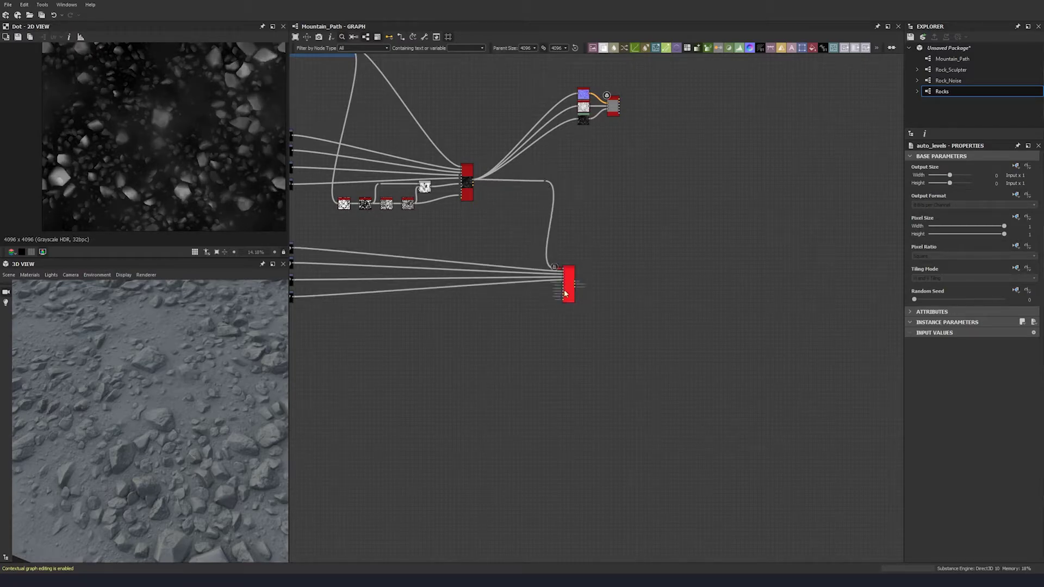
drag(571, 291, 589, 291)
double_click(588, 289)
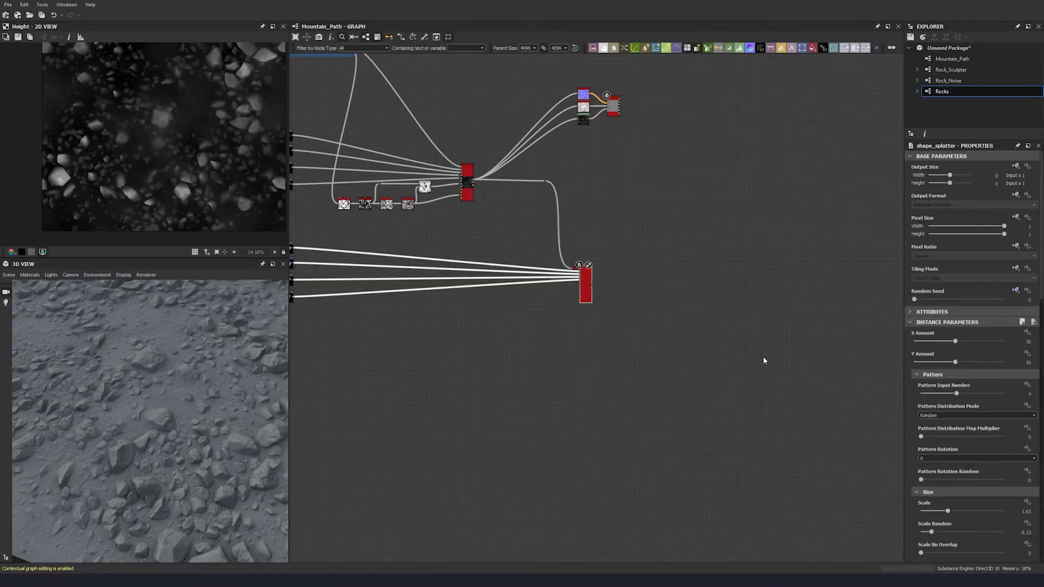
Transfer the first splatter's links to the output nodes onto the second Shape Splatter and align those nodes beside it.
drag(570, 149, 638, 266)
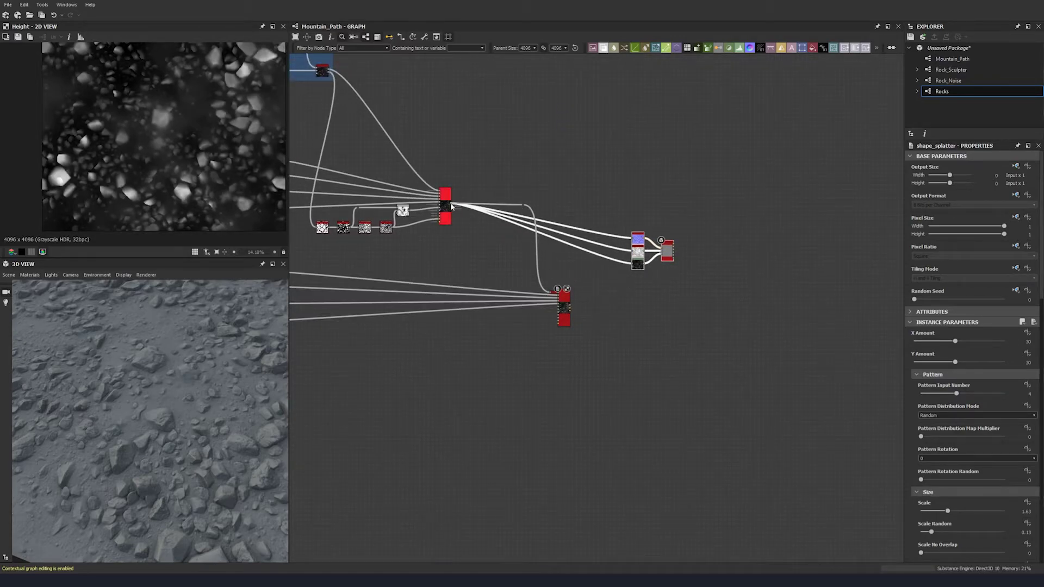
shift+drag(456, 207, 570, 305)
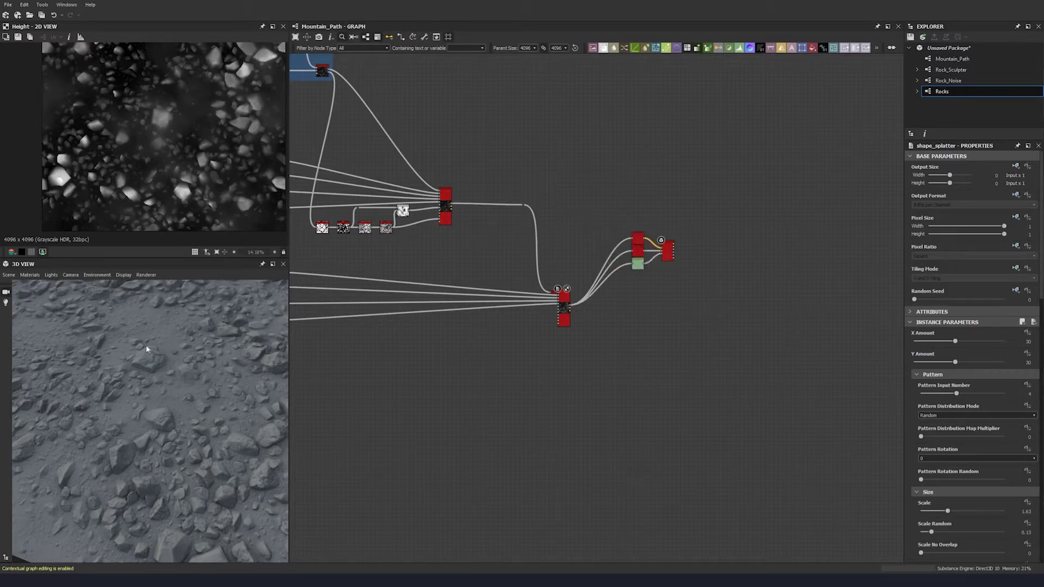
drag(182, 355, 213, 394)
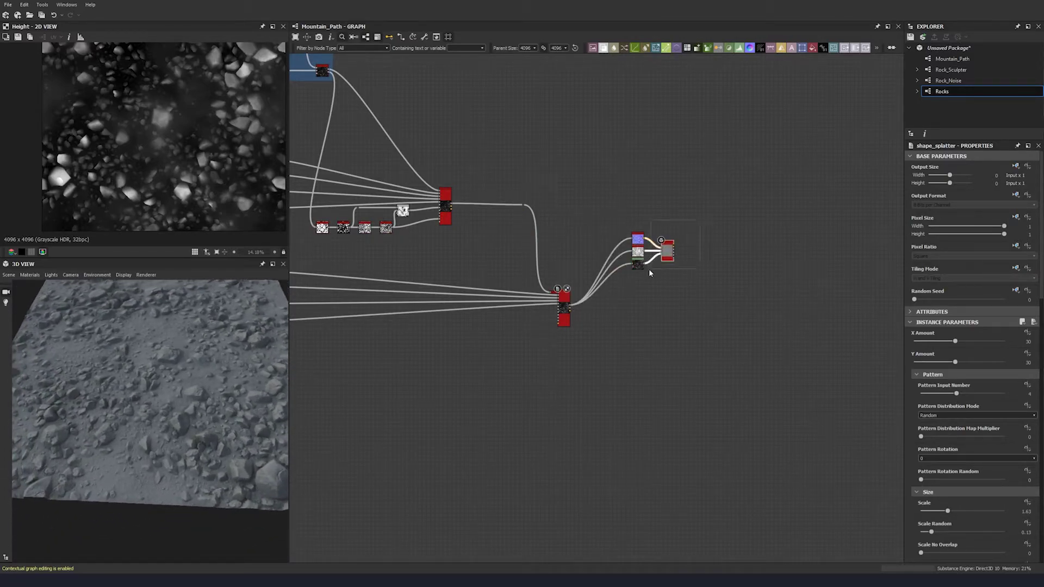
drag(637, 270, 641, 319)
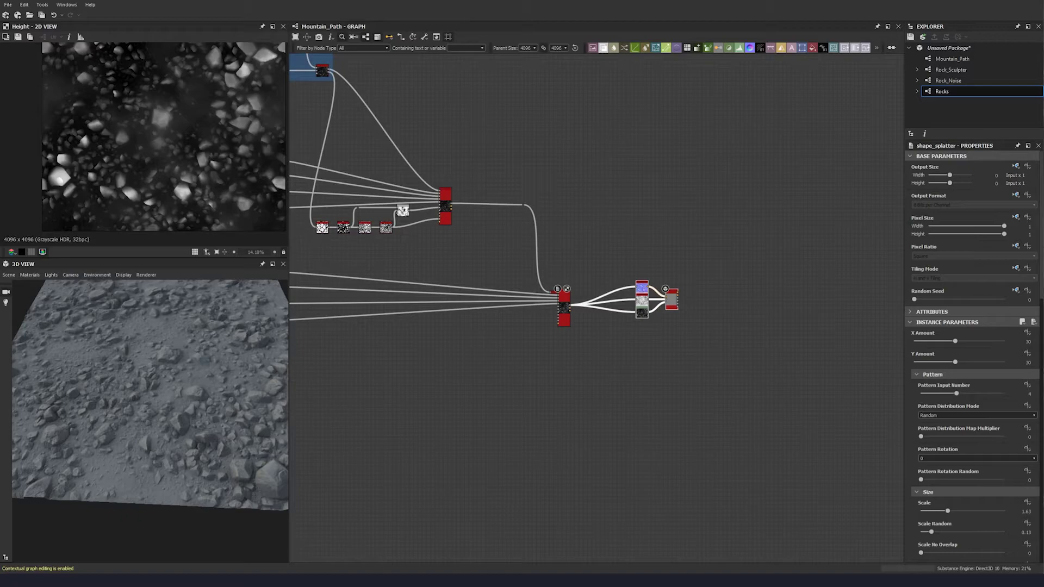
Set the second Shape Splatter's X Amount and Y Amount to 80 and inspect the rocks in 3D.
click(560, 298)
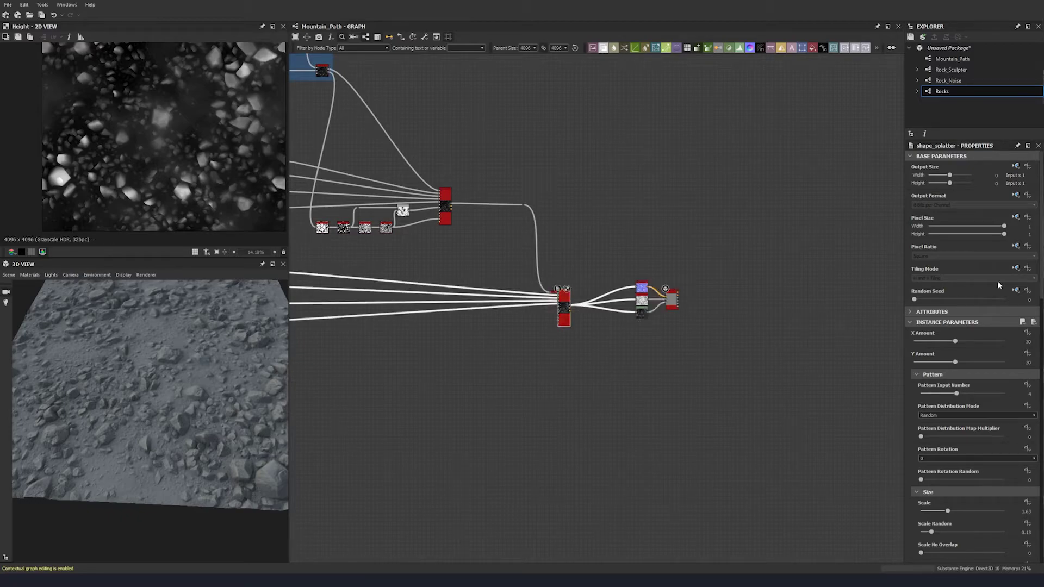
click(931, 157)
click(1028, 196)
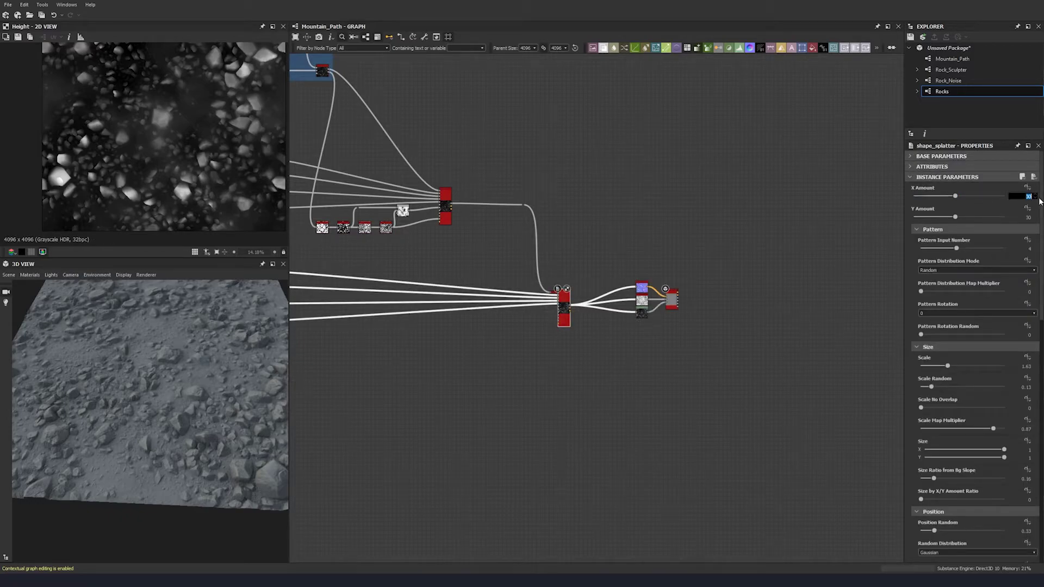
text(80)
key(Tab)
text(80)
key(Return)
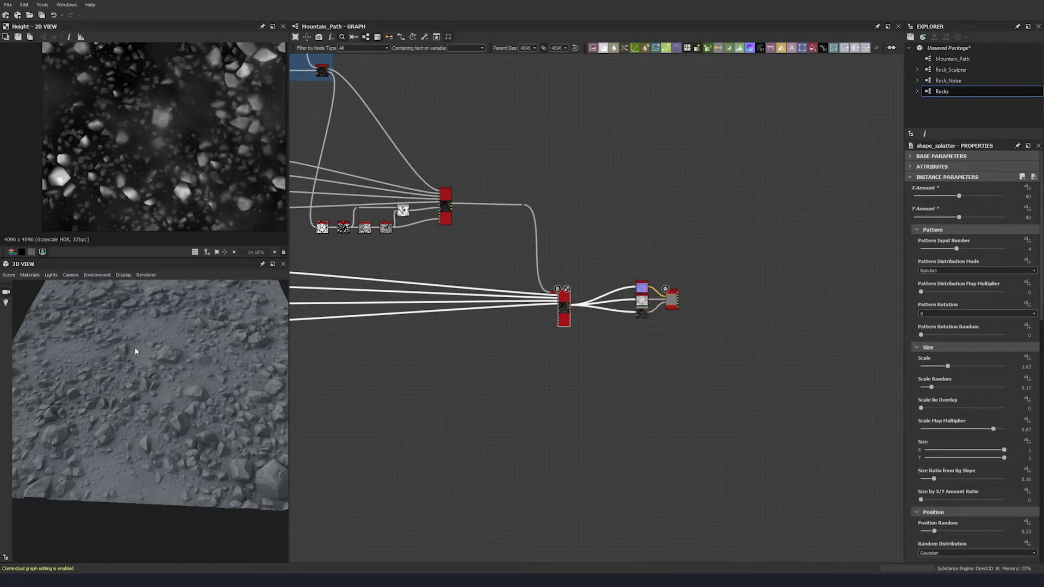
drag(134, 351, 198, 433)
scroll(198, 432, up, 3)
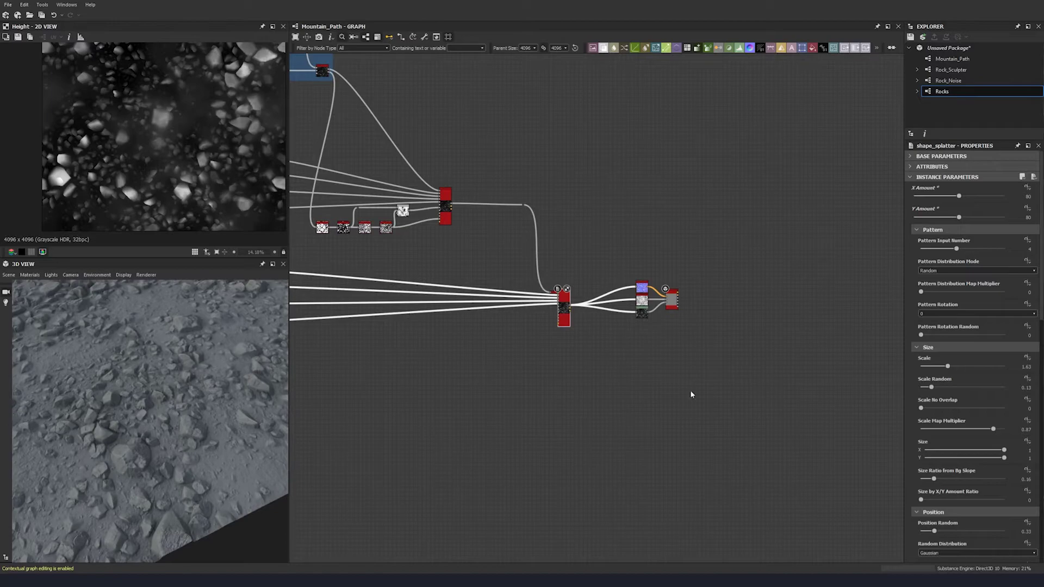
Set the second Shape Splatter's Scale to 2.6 and Scale Random to 0.85.
middle_drag(509, 367, 570, 352)
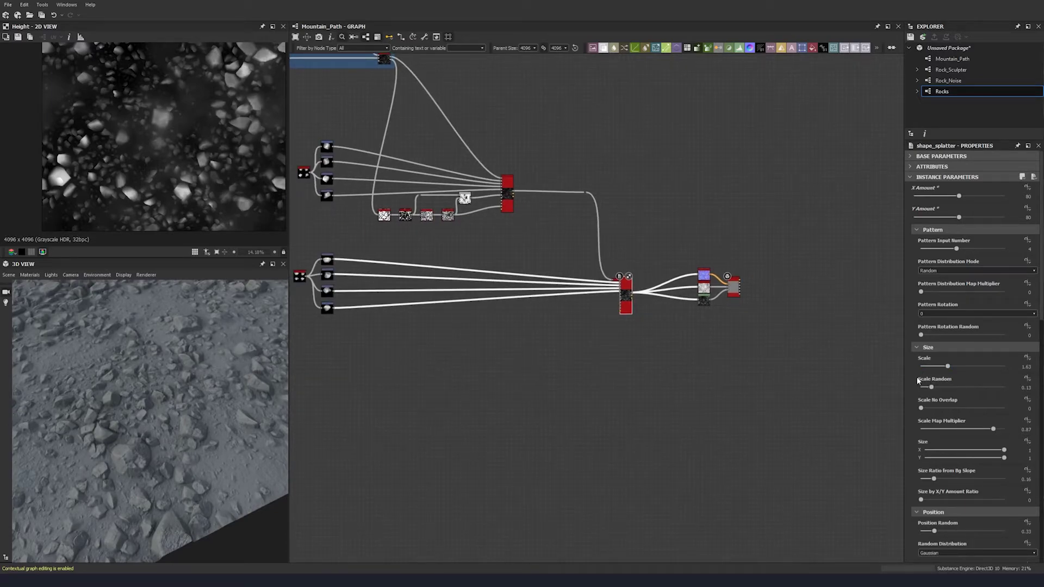
scroll(917, 380, down, 3)
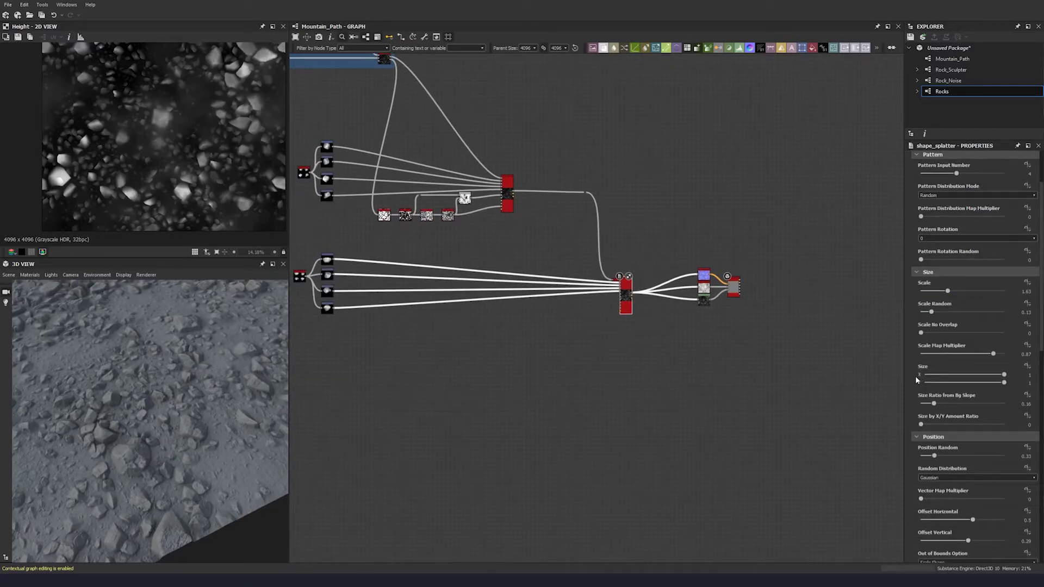
double_click(1026, 292)
text(2.6)
key(Tab)
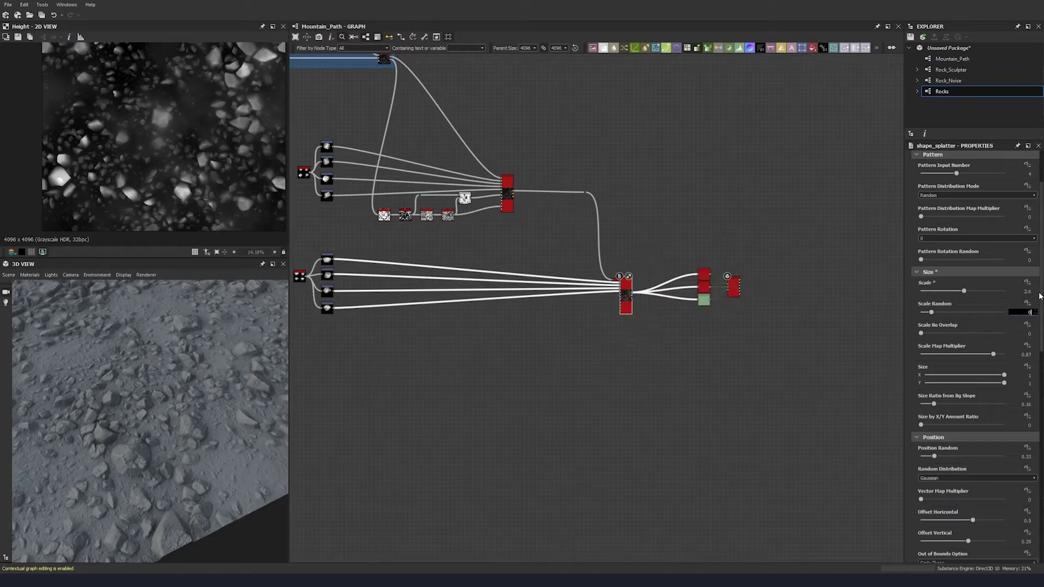
text(0.85)
key(Return)
Copy the mask chain from Histogram Scan through Blend and place the copy below the second rock set's links.
middle_drag(592, 349, 634, 351)
scroll(762, 325, up, 2)
middle_drag(492, 302, 612, 330)
click(734, 393)
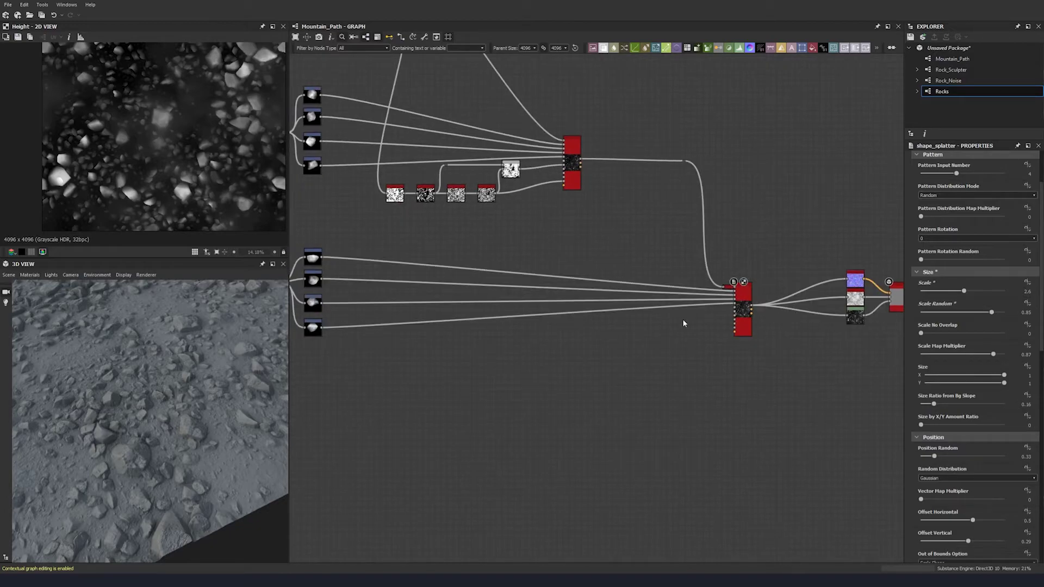
middle_drag(562, 266, 573, 267)
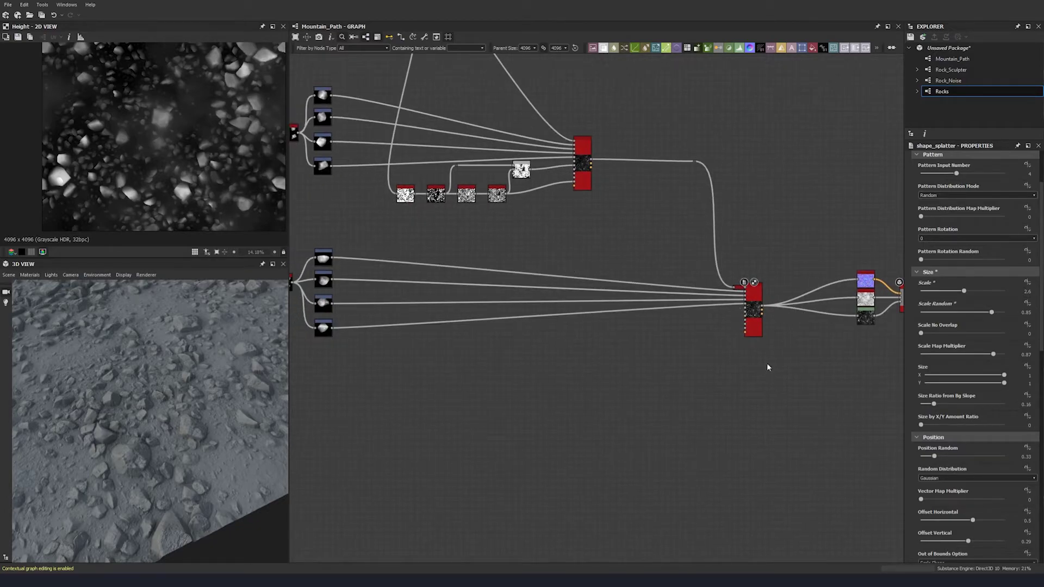
drag(544, 223, 369, 164)
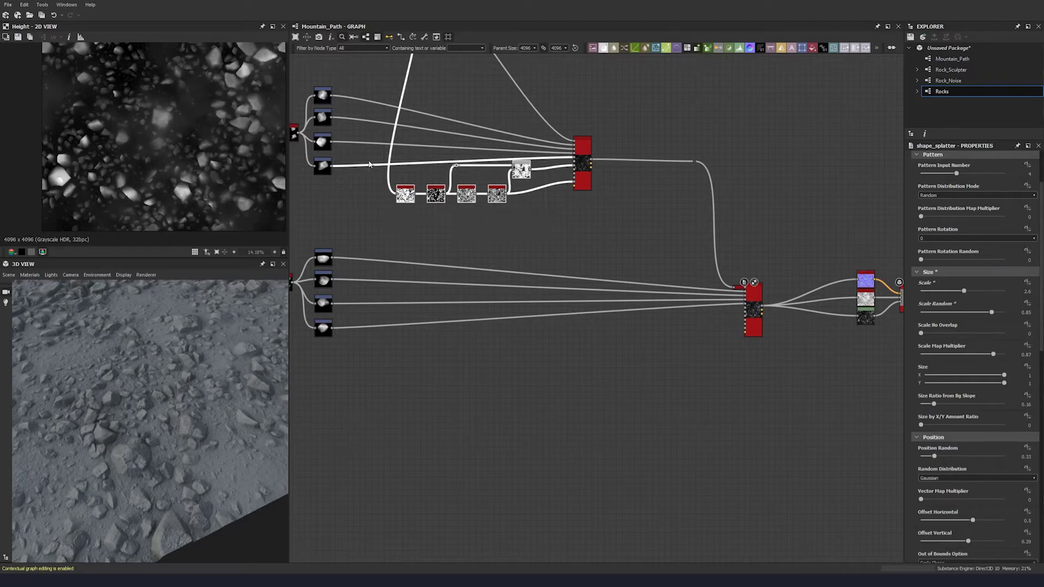
key(ctrl+c)
key(ctrl+v)
drag(539, 323, 438, 371)
drag(530, 371, 533, 365)
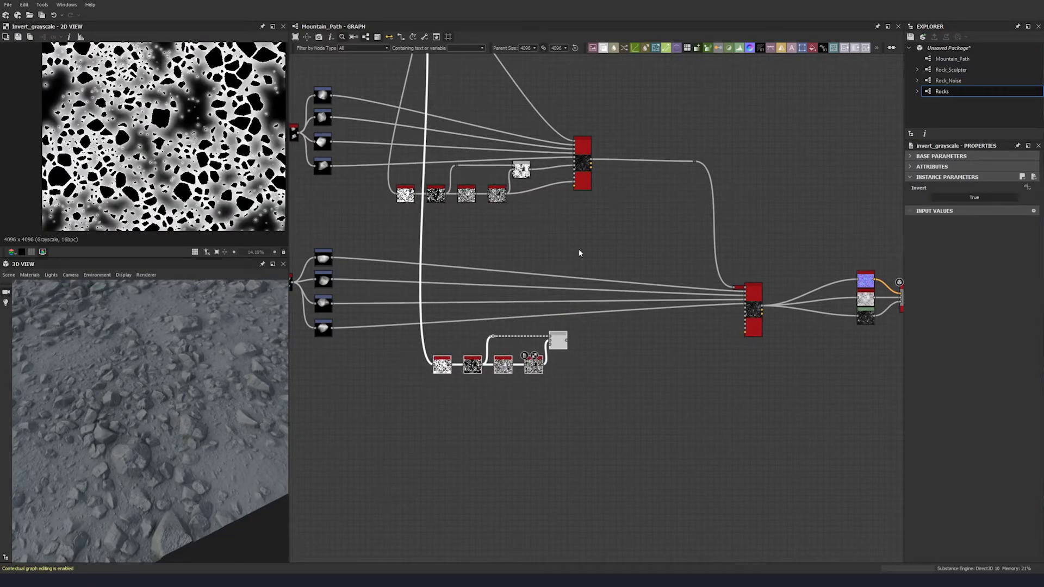
drag(637, 326, 506, 379)
click(626, 222)
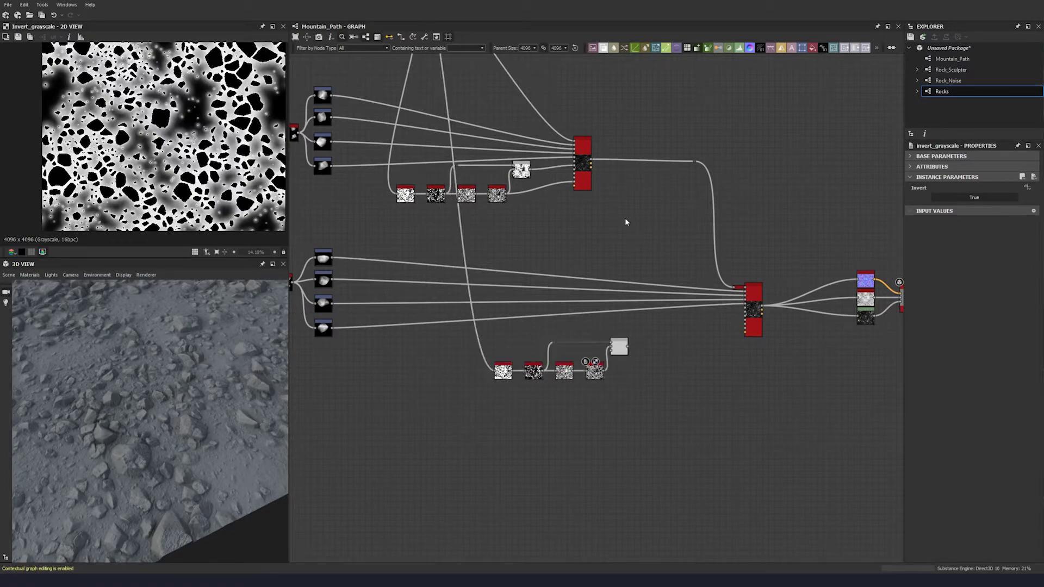
Add a Grayscale Conversion node below the first Shape Splatter and feed it from the Splatter Data 2 output.
scroll(597, 161, up, 3)
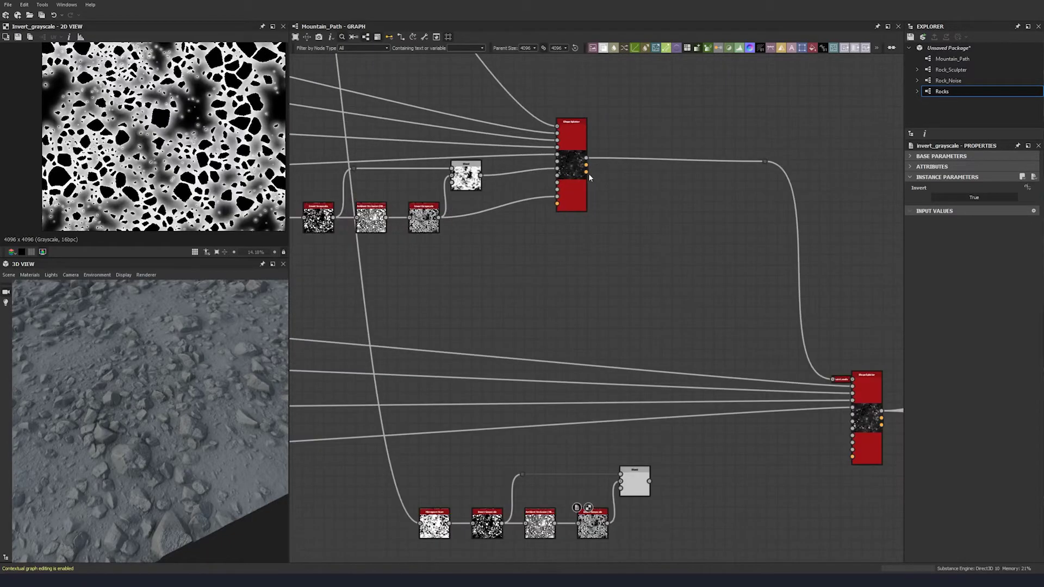
click(587, 173)
click(587, 173)
middle_drag(610, 245, 574, 230)
key(space)
text(gr)
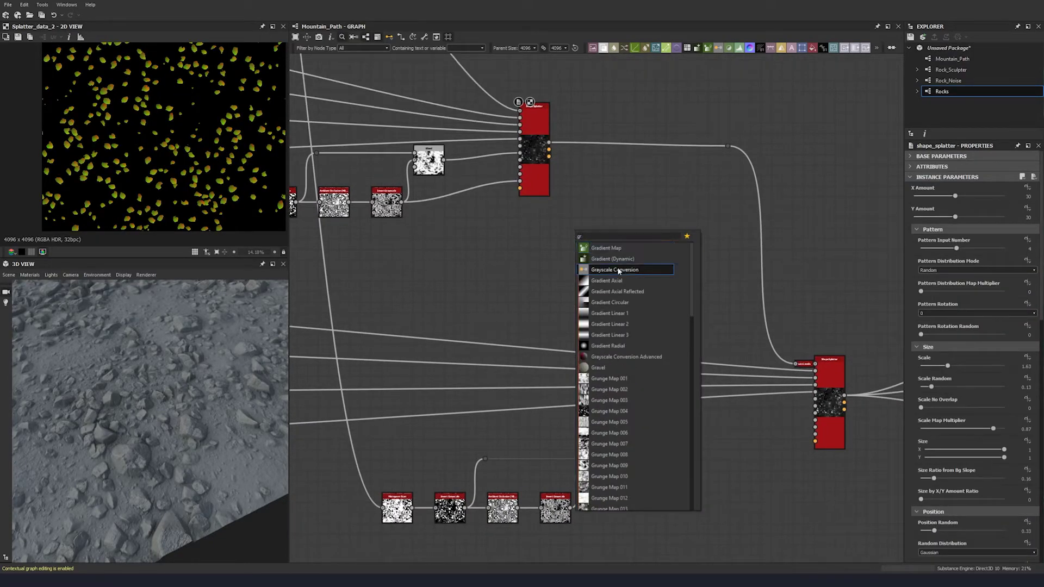
click(618, 269)
drag(549, 156, 572, 233)
middle_drag(582, 289, 585, 243)
drag(576, 195, 576, 247)
Set the Grayscale Conversion's R, G, B and A channel weights to 1 and check the resulting rock mask.
drag(947, 185, 1005, 201)
click(1000, 210)
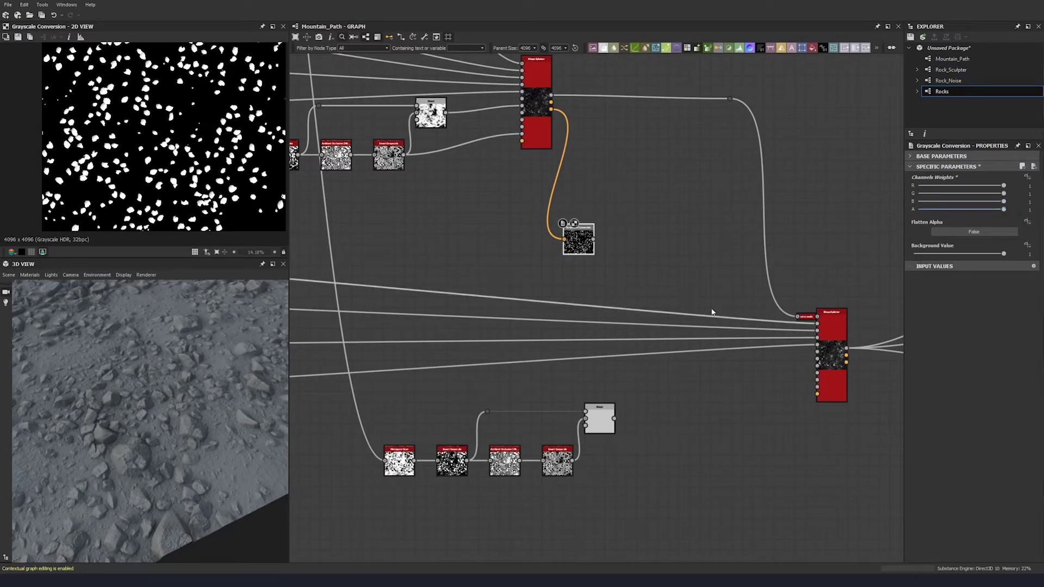
middle_drag(645, 249, 641, 173)
middle_drag(122, 161, 79, 122)
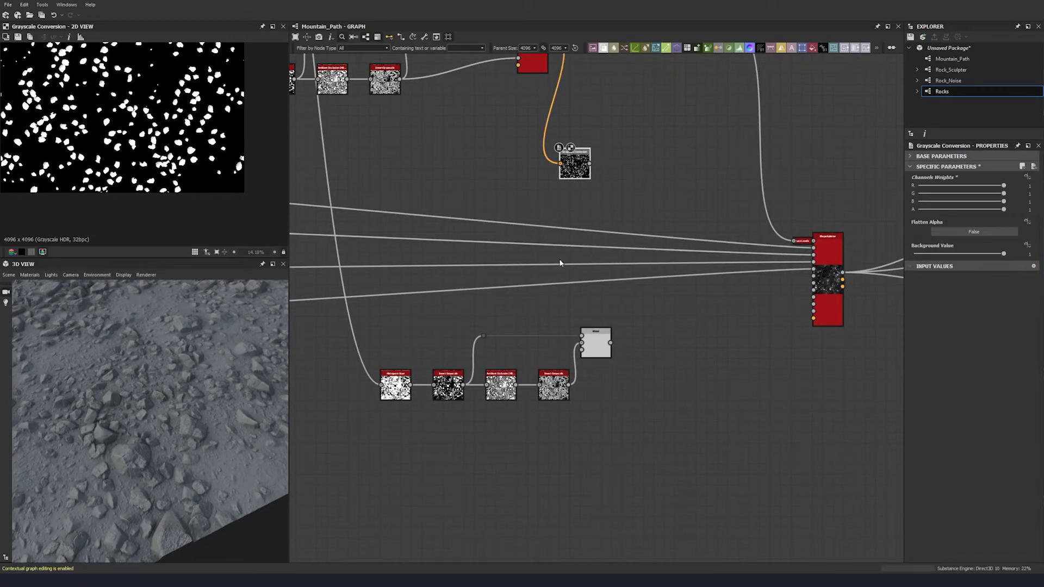
Move the copied mask chain over to make room for another node in front of it.
middle_drag(582, 302, 588, 261)
drag(634, 276, 378, 383)
drag(412, 353, 587, 363)
Add a Blend node below the Grayscale Conversion with the conversion as its foreground.
click(603, 270)
drag(574, 128, 598, 243)
click(586, 279)
key(space)
click(639, 284)
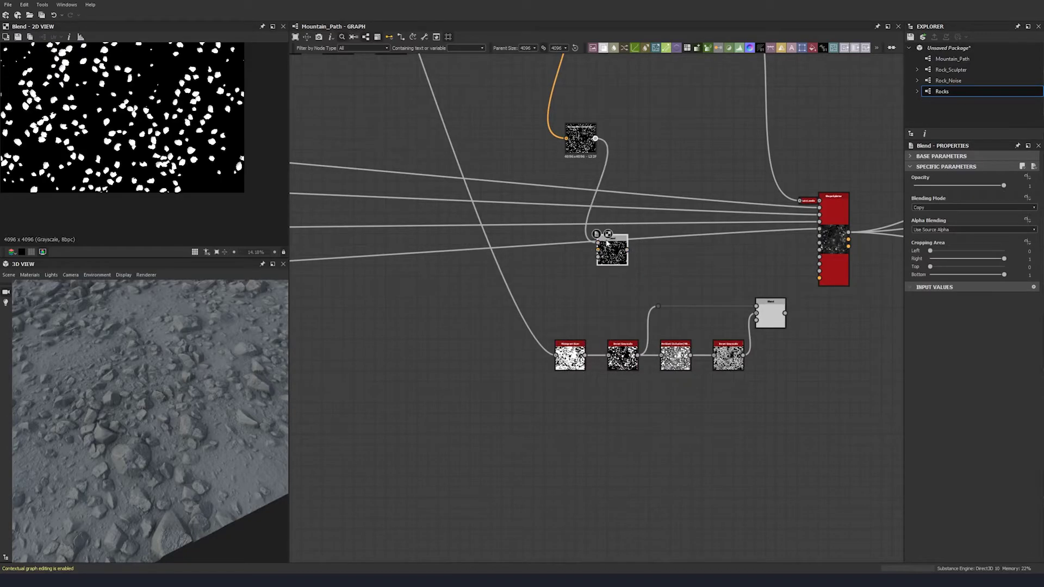
Feed the original chain's Invert Grayscale into the new Blend's background and set its blending mode to Add (Linear Dodge).
scroll(418, 271, down, 2)
middle_drag(417, 270, 504, 337)
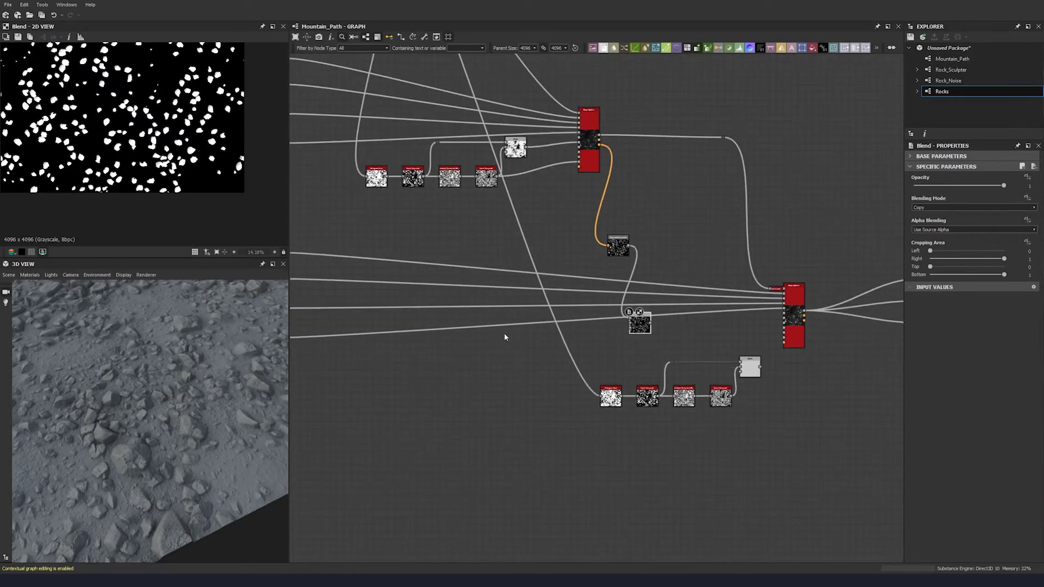
drag(424, 177, 611, 366)
click(919, 208)
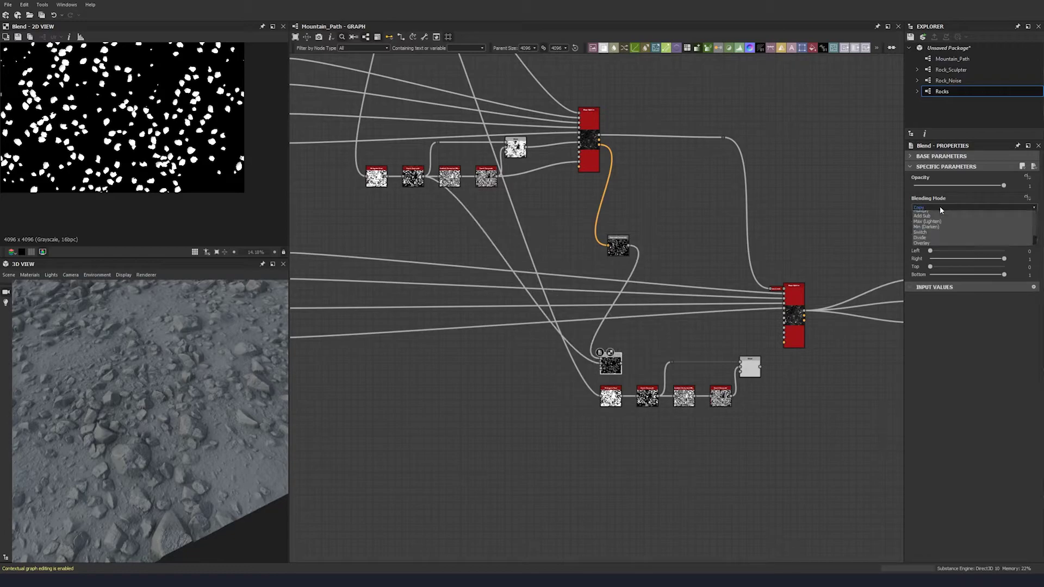
click(930, 219)
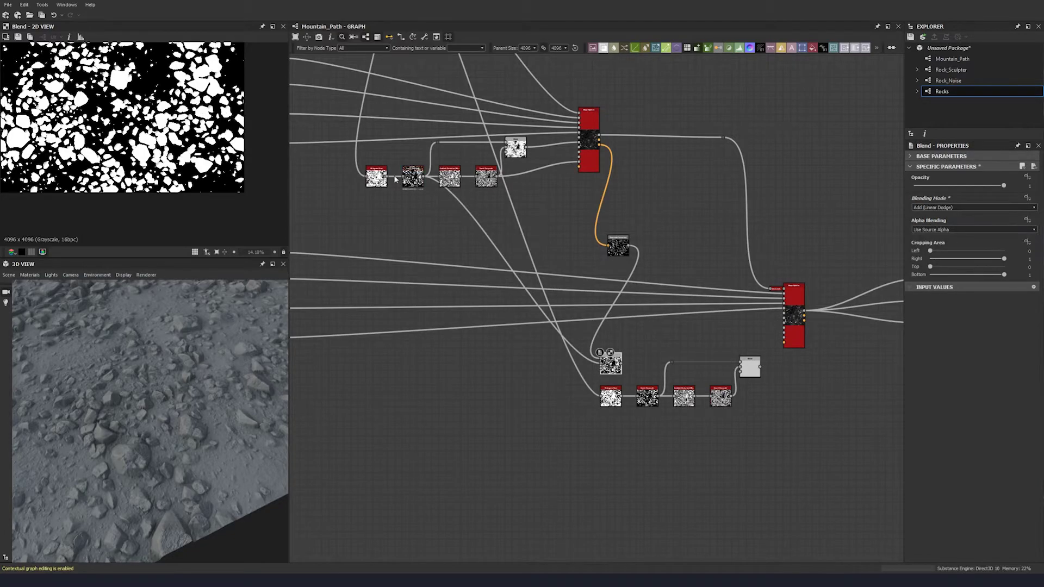
Compare the combined Blend mask with the copied Histogram Scan's output in the 2D preview.
middle_drag(89, 171, 90, 234)
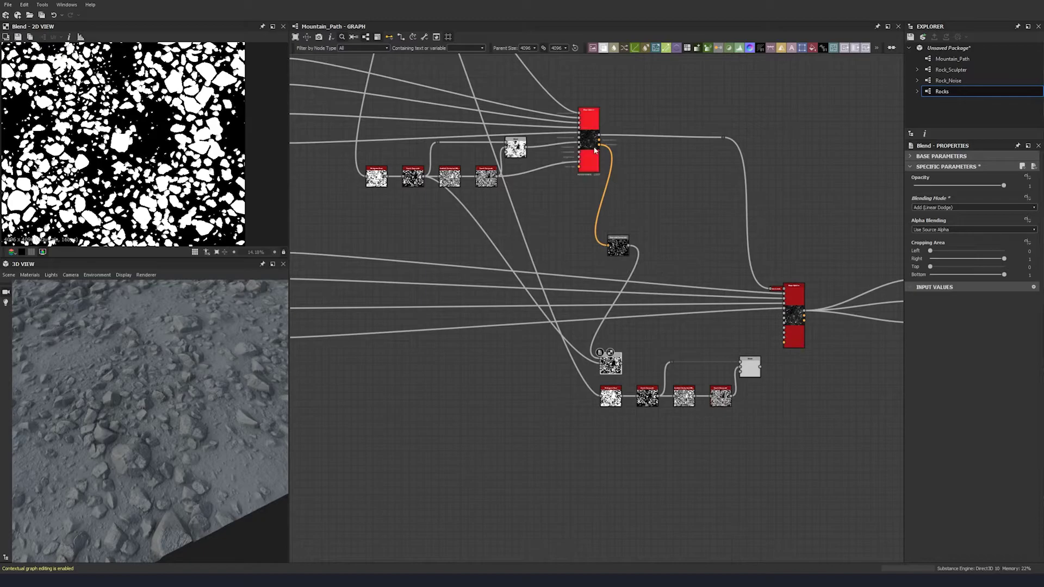
click(590, 122)
middle_drag(665, 257, 605, 211)
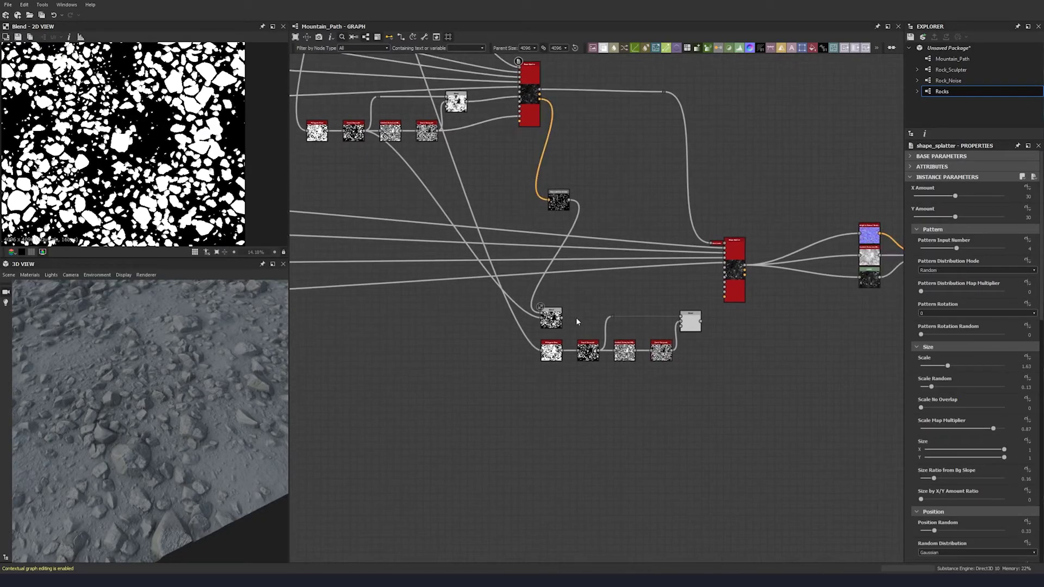
click(551, 351)
scroll(555, 368, up, 4)
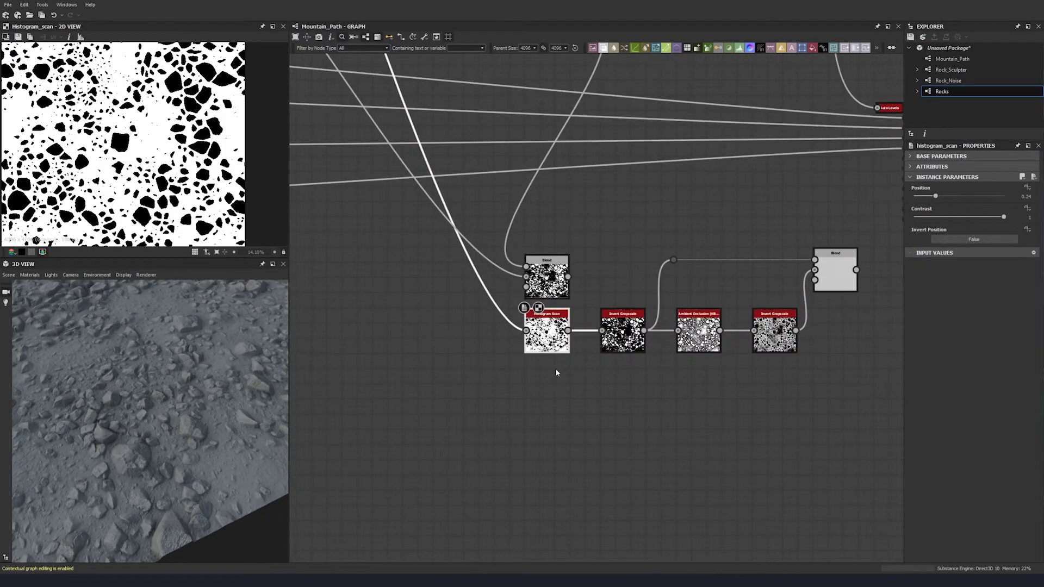
click(546, 276)
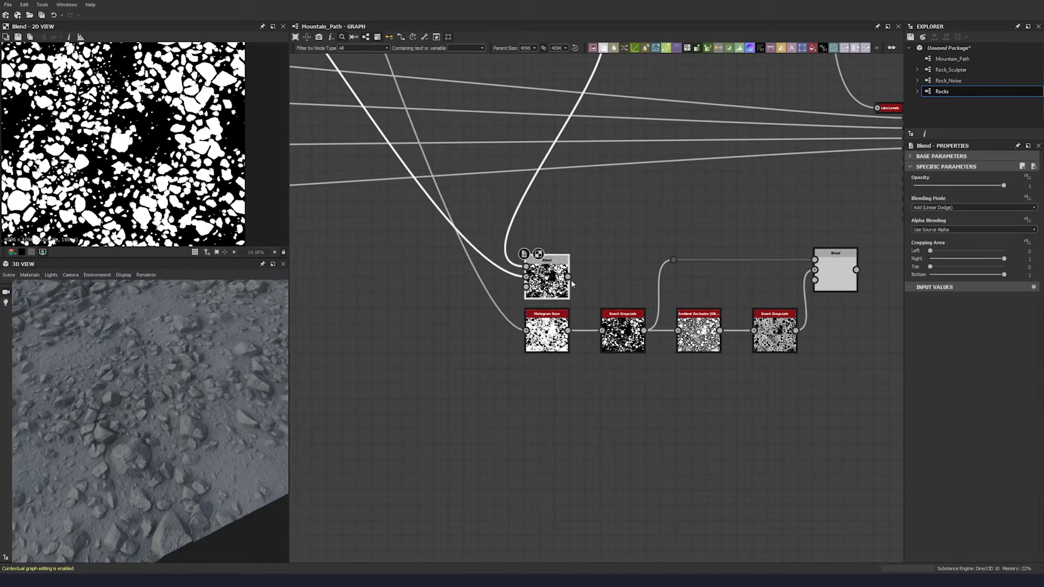
drag(567, 277, 591, 227)
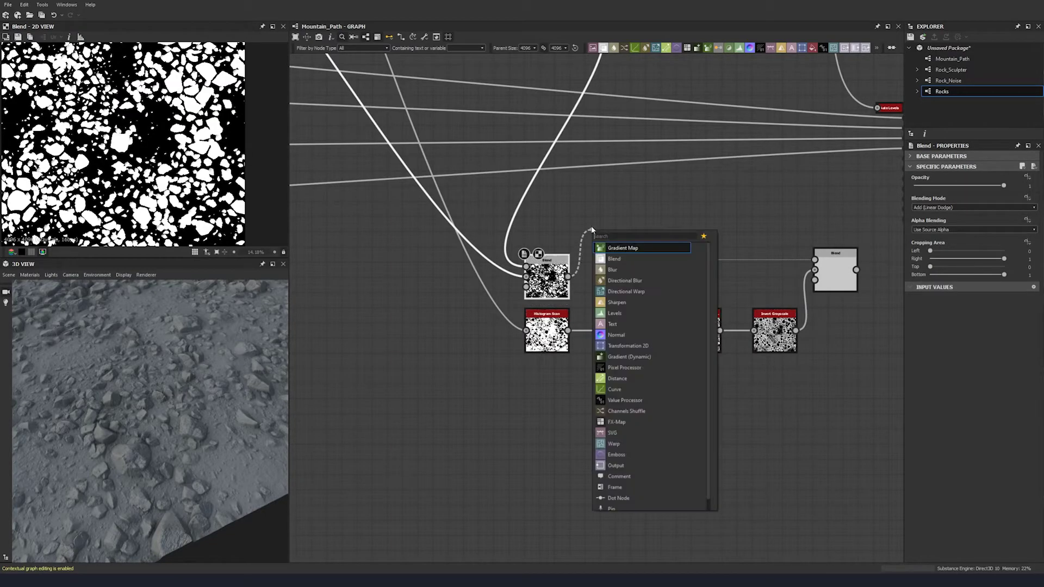
click(589, 225)
click(631, 337)
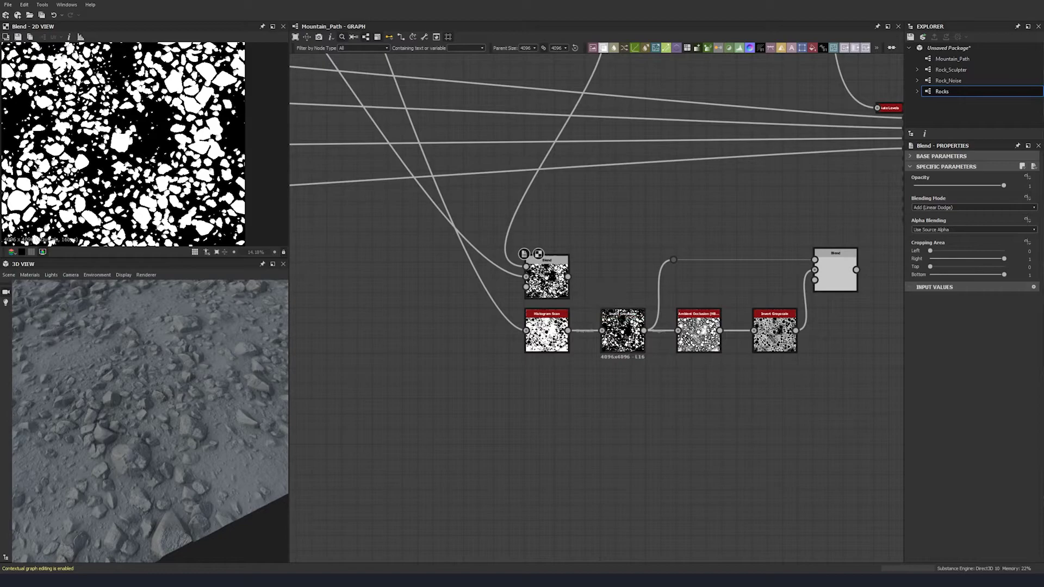
Transfer the copied Invert Grayscale's output links to the combined Blend, then delete the copied Histogram Scan and that Invert Grayscale.
drag(637, 361, 563, 341)
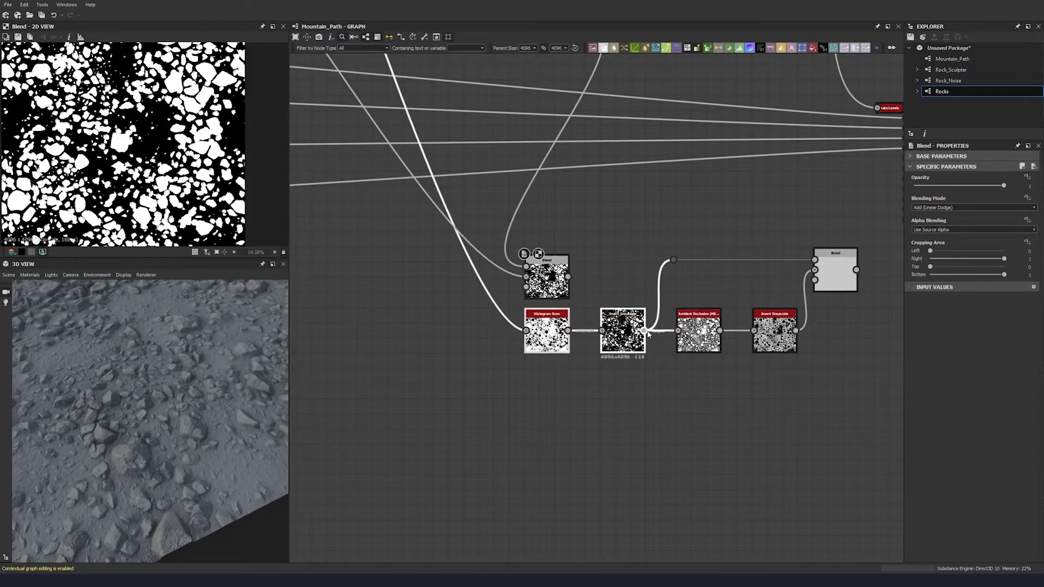
shift+drag(643, 331, 568, 277)
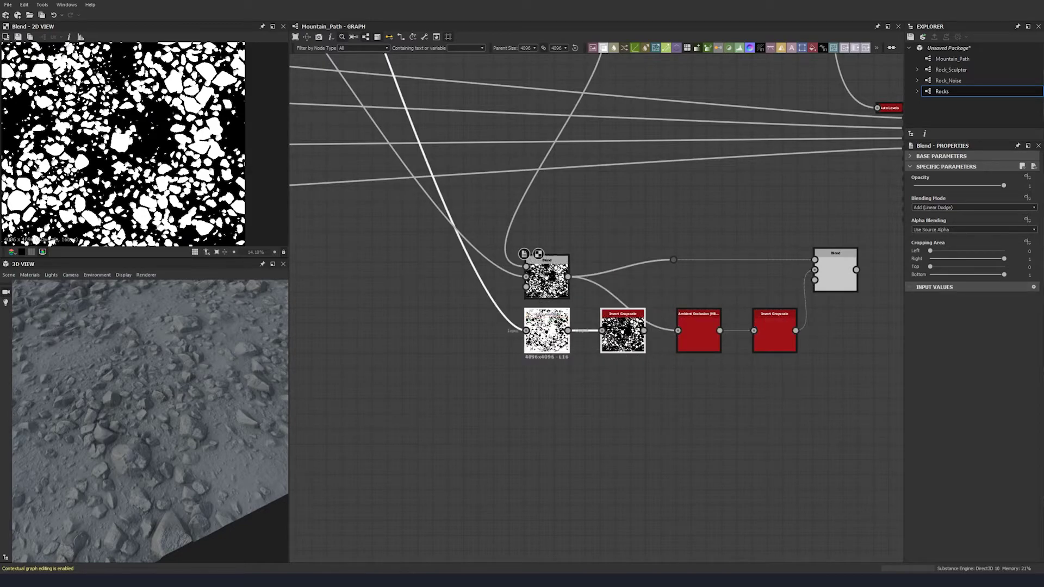
key(Delete)
scroll(588, 354, down, 1)
scroll(589, 354, down, 4)
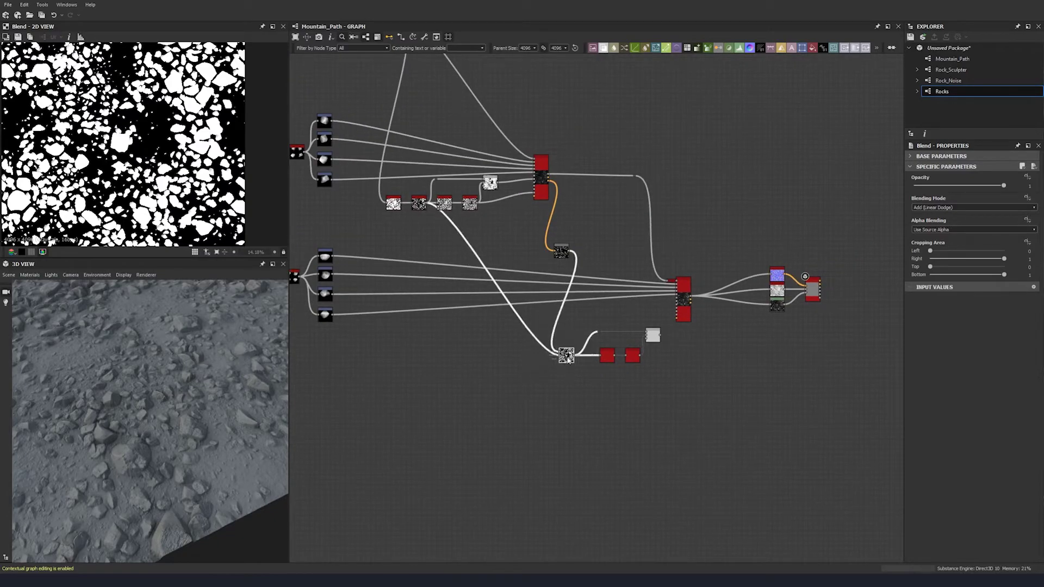
click(689, 374)
Preview the copied chain's masks and set its Ambient Occlusion (HBAO) node's Radius to 0.1.
double_click(655, 337)
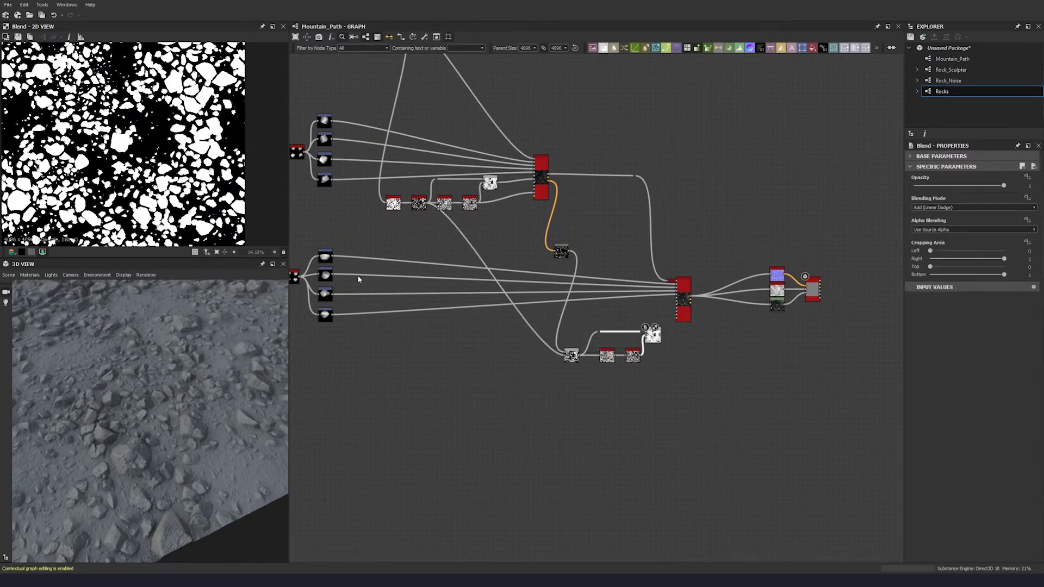
middle_drag(181, 179, 231, 142)
double_click(632, 354)
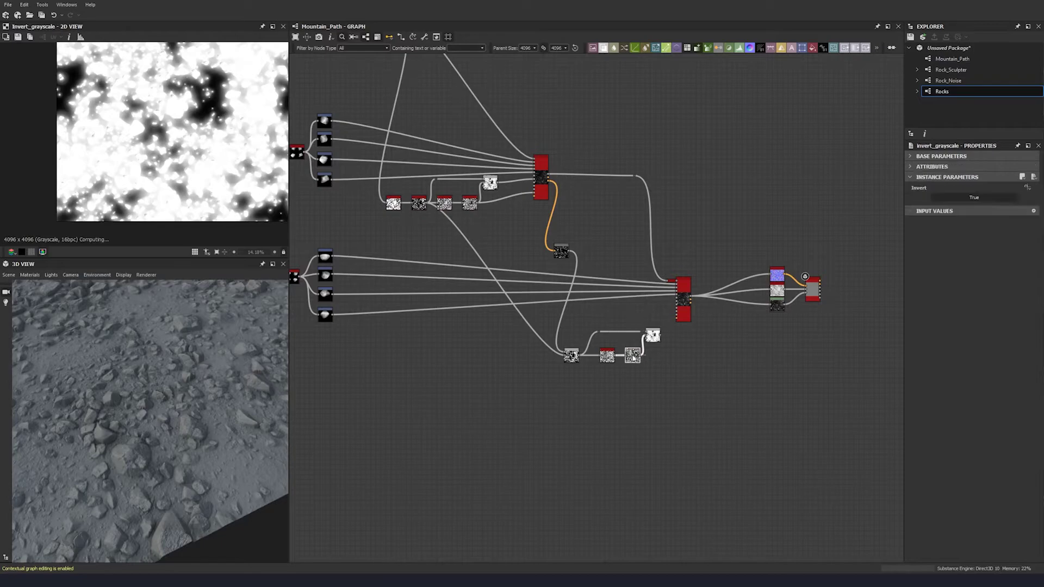
scroll(148, 146, up, 4)
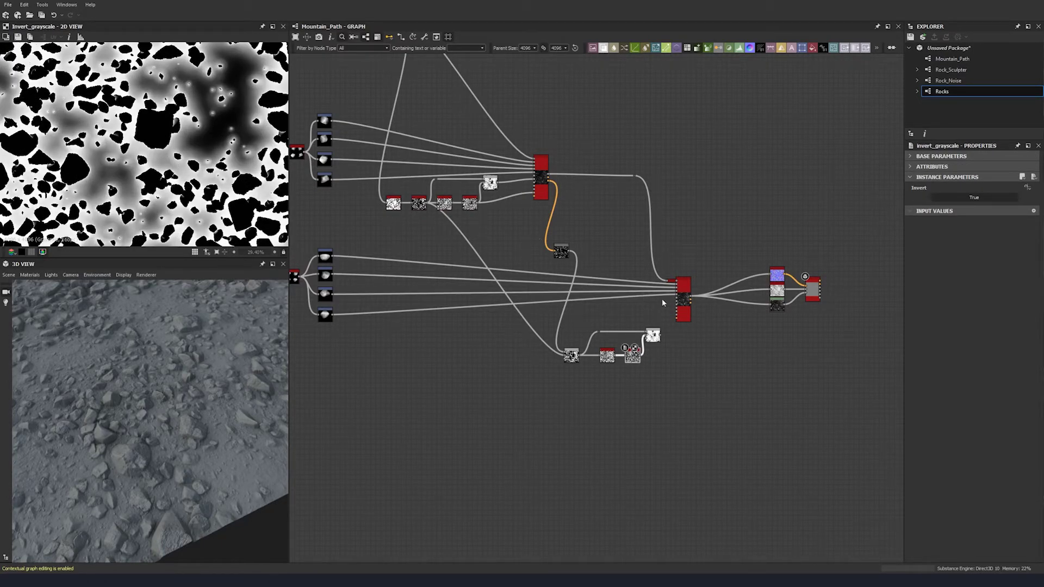
double_click(606, 356)
click(1026, 241)
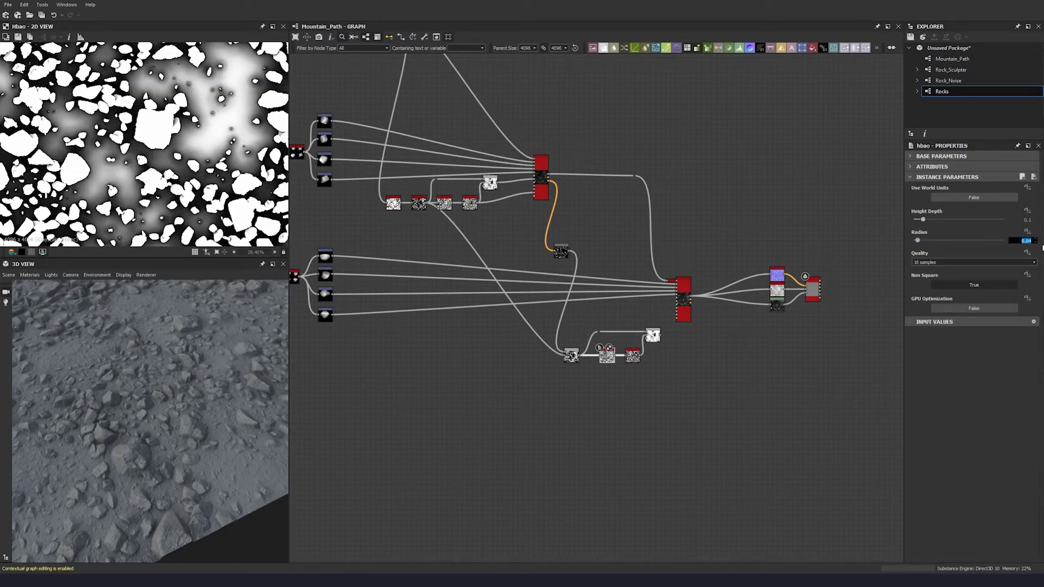
text(0.1)
key(Return)
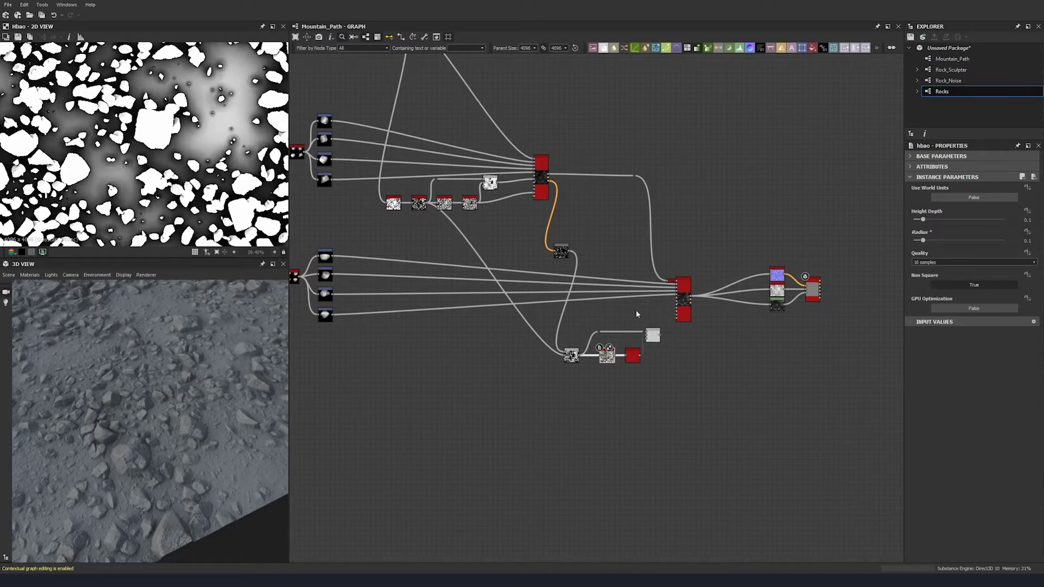
Connect the copied chain's final Blend to the second Shape Splatter's Shape Scale input and its Invert Grayscale to Mask Random.
scroll(443, 326, down, 2)
scroll(574, 318, up, 3)
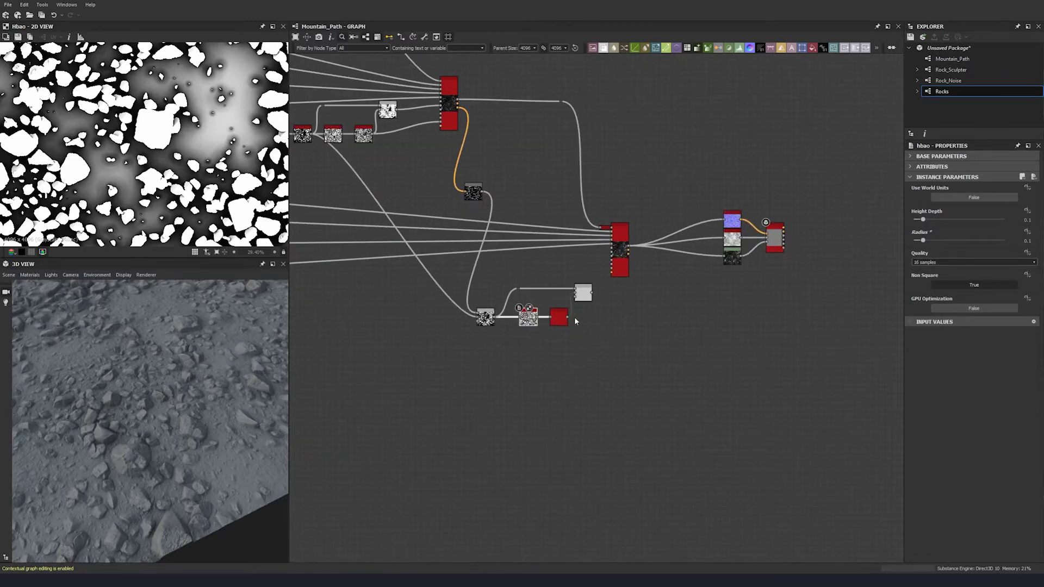
double_click(582, 293)
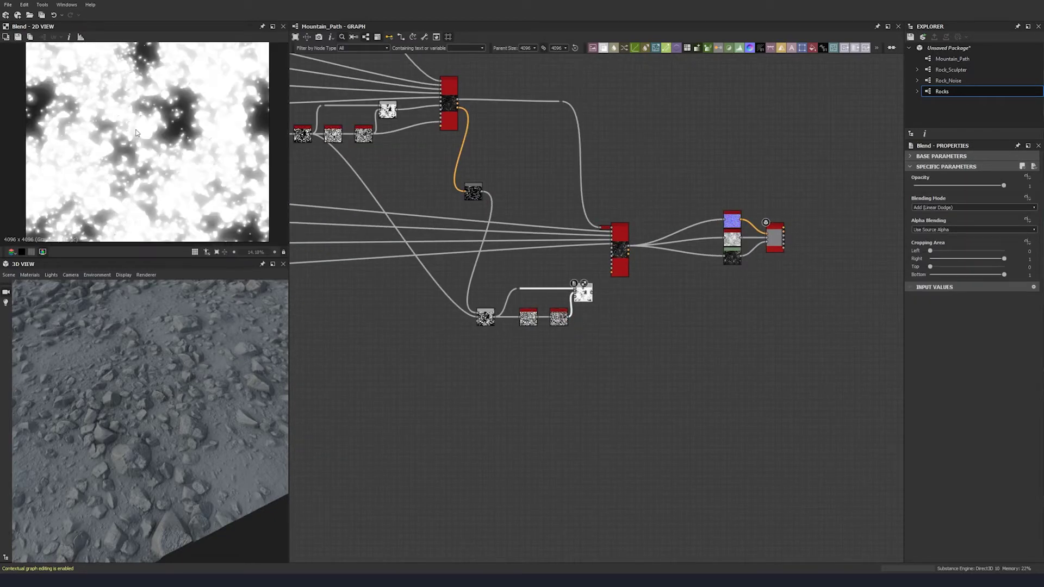
scroll(136, 133, up, 3)
middle_drag(621, 239, 586, 304)
double_click(549, 233)
scroll(586, 304, up, 3)
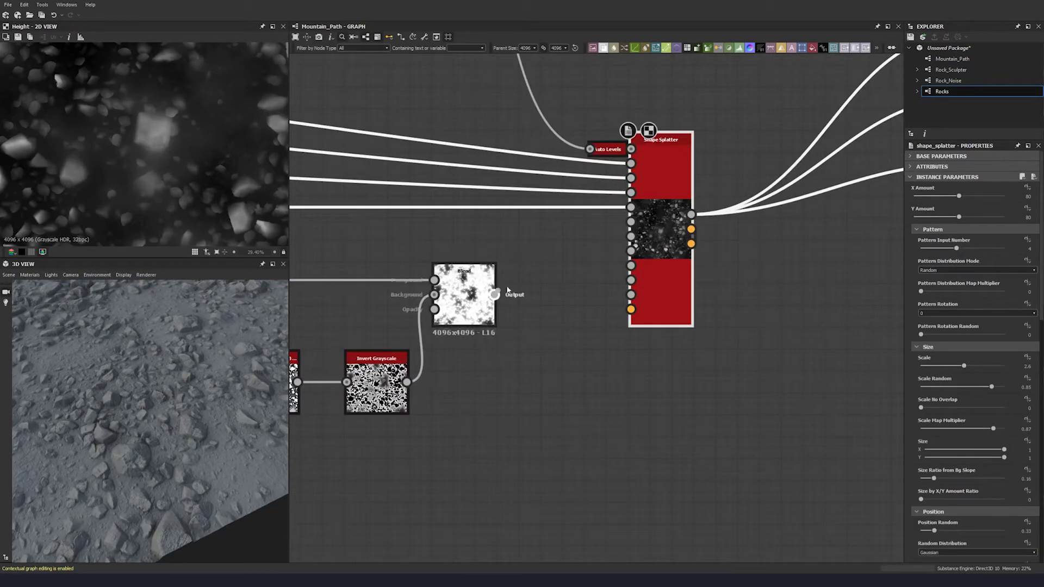
drag(495, 294, 631, 236)
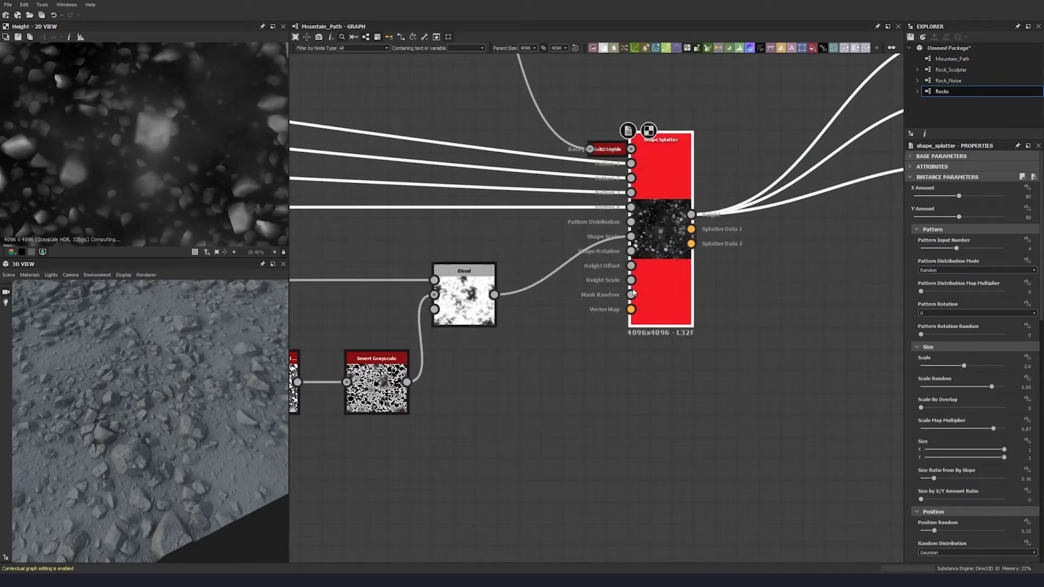
drag(630, 295, 407, 382)
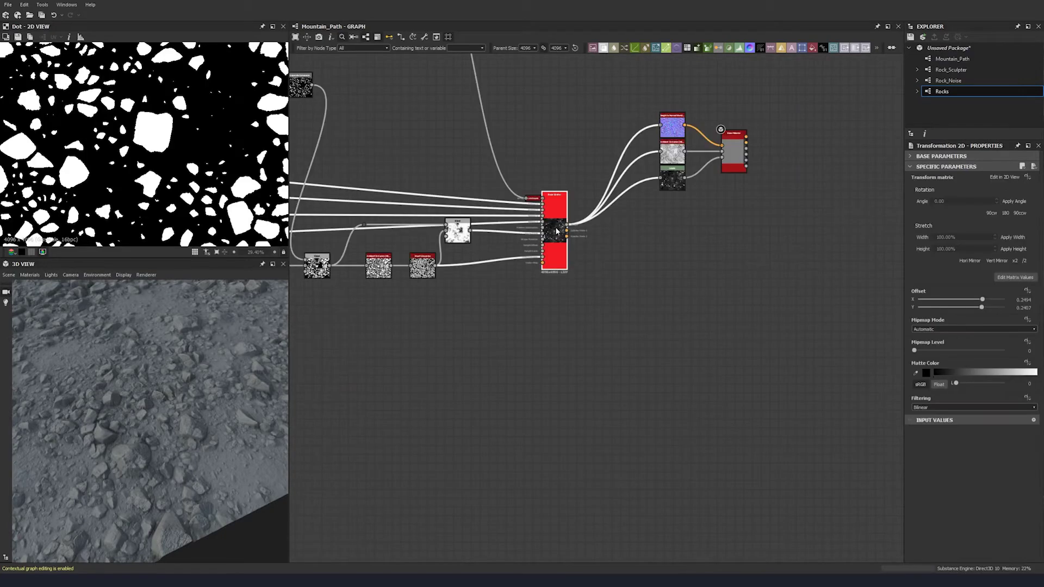
Set the second Shape Splatter's Scale Map Multiplier to 0.54.
double_click(555, 231)
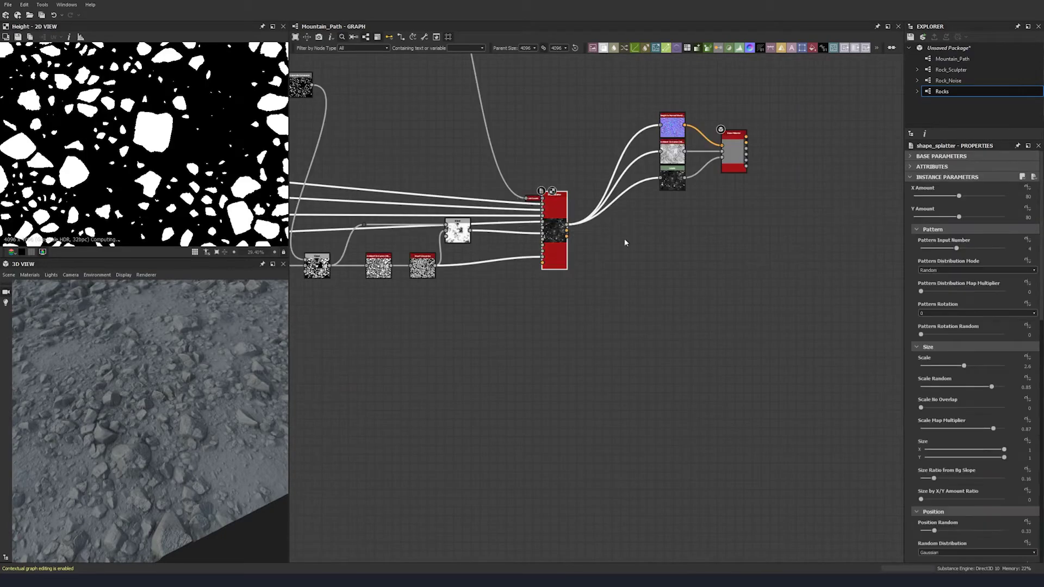
scroll(910, 288, down, 5)
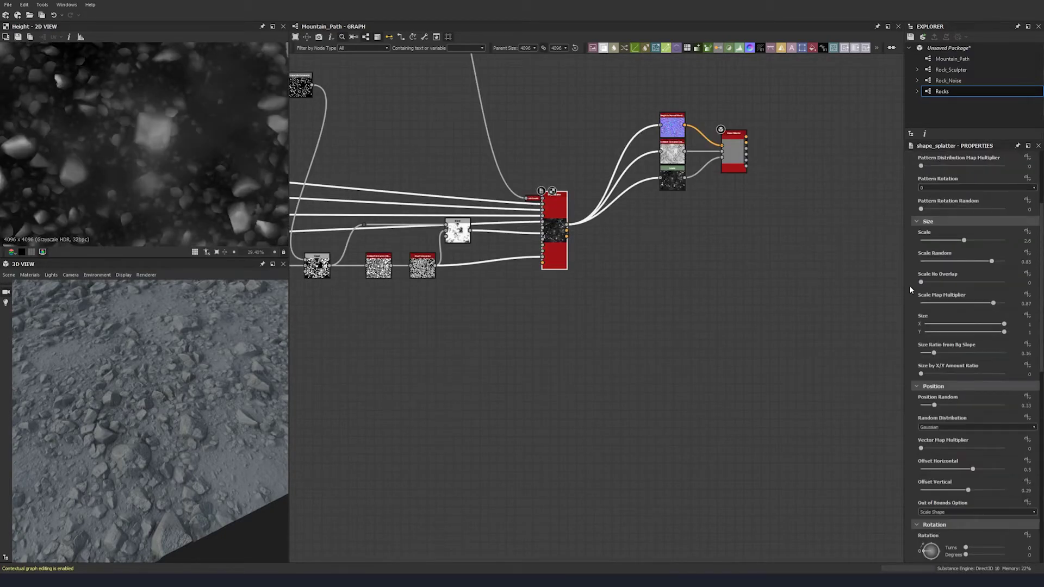
scroll(909, 286, up, 1)
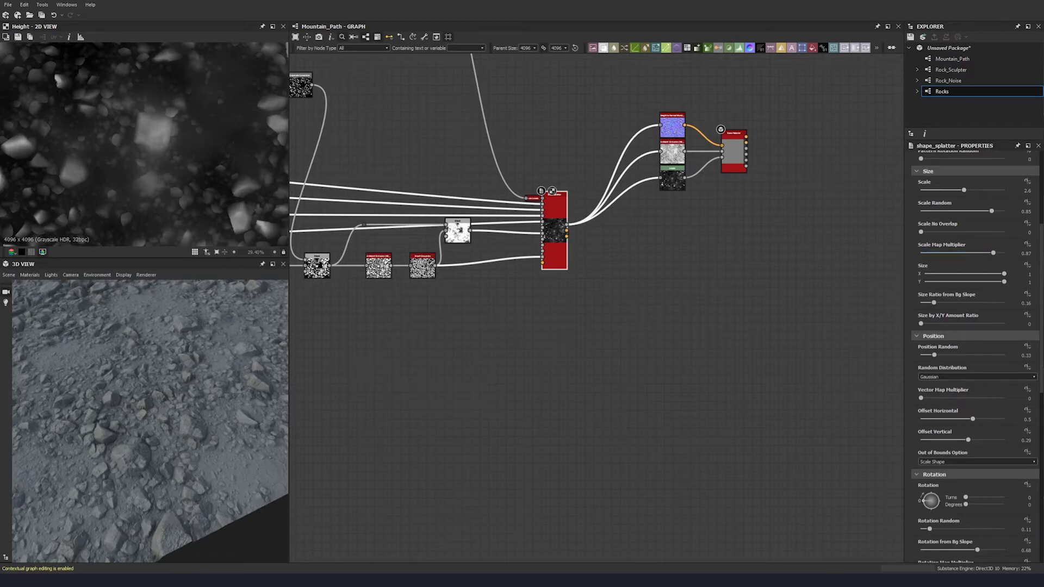
double_click(1026, 253)
text(0.54)
key(Return)
Set the second Shape Splatter's Height Scale to 6 and inspect the rocks in 3D.
scroll(917, 356, down, 3)
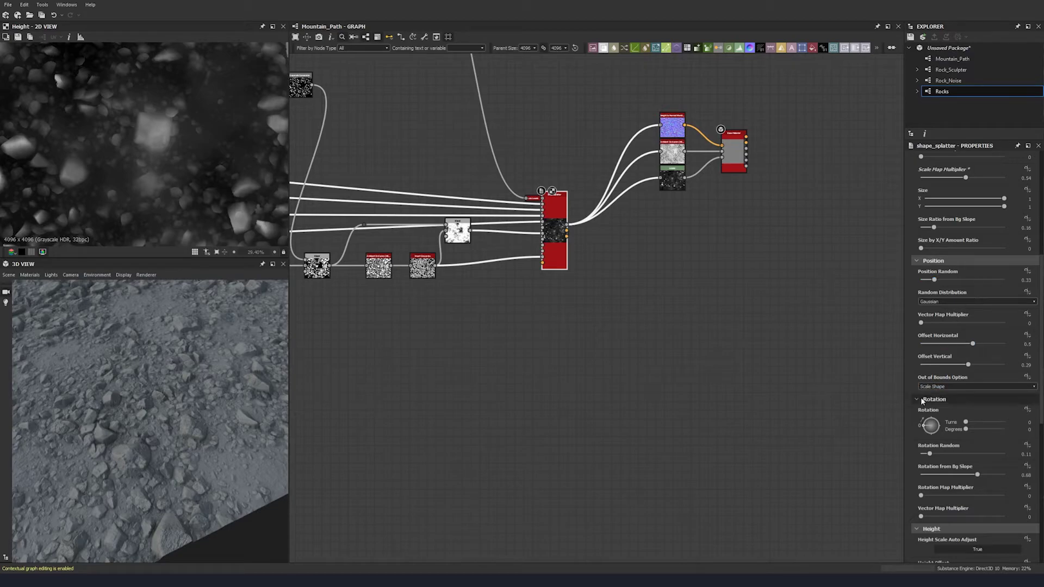
scroll(921, 397, down, 4)
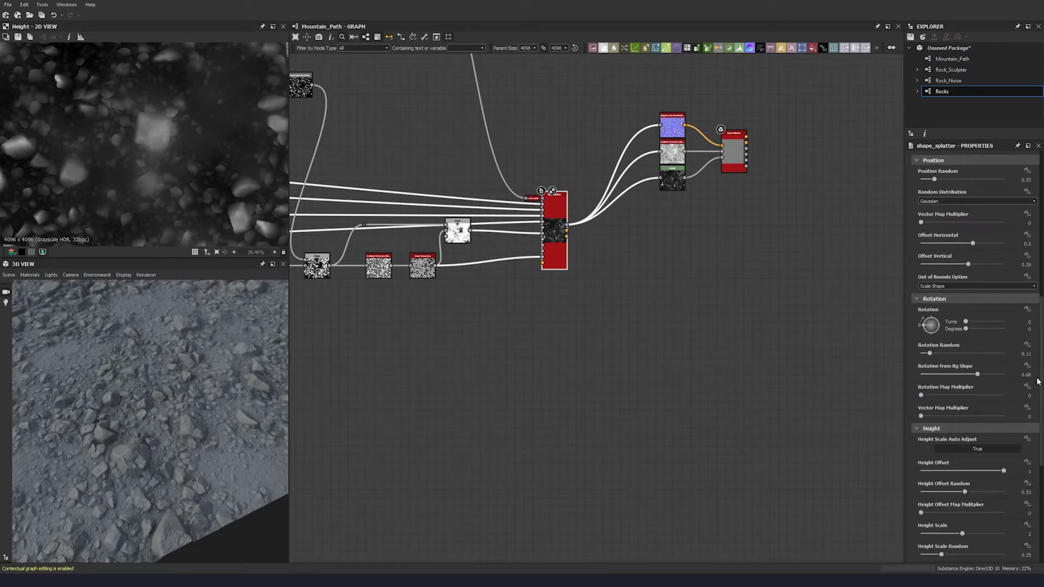
scroll(905, 412, down, 6)
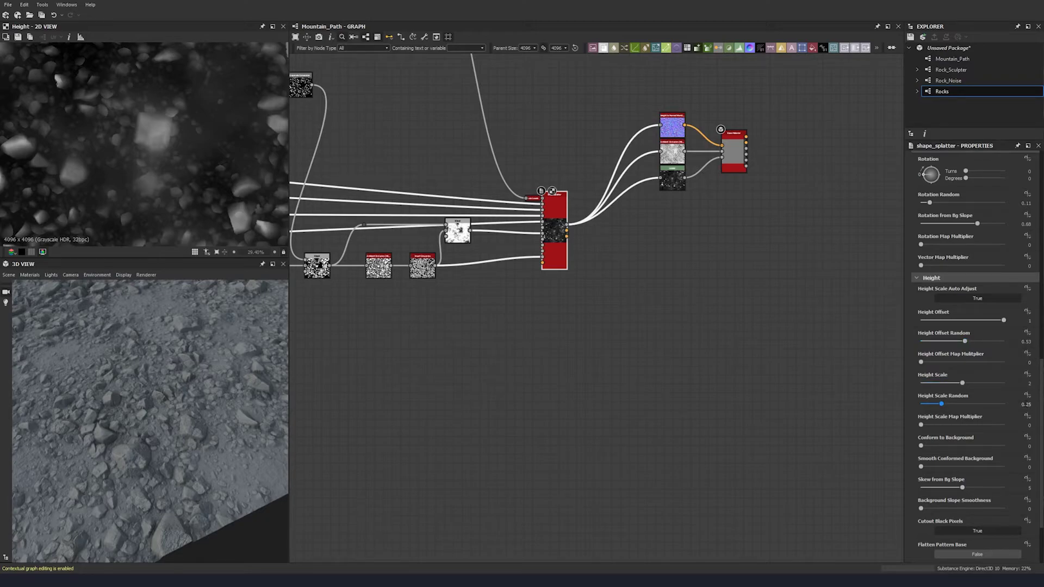
double_click(1029, 384)
text(6)
key(Return)
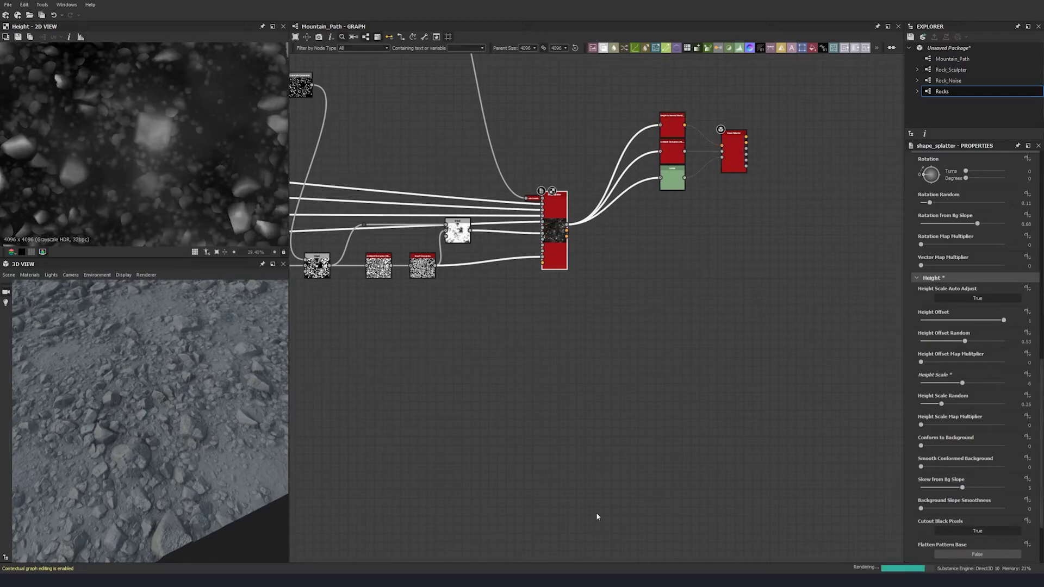
drag(173, 390, 172, 435)
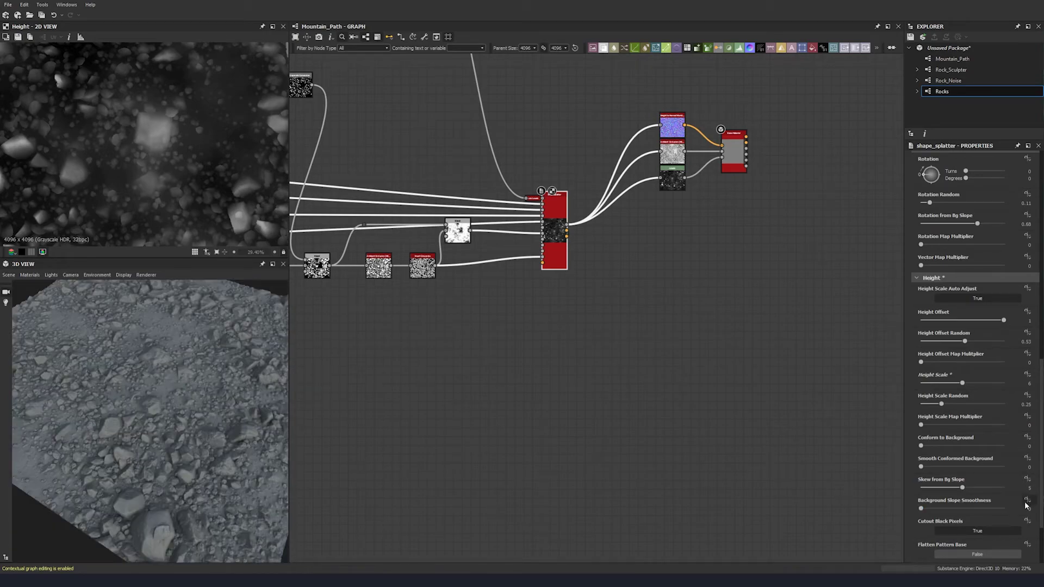
Set the second Shape Splatter's Mask Random Map Multiplier to 0.99 and Mask from Bg Slope to 0.31, and check the rocks in 3D.
scroll(892, 480, down, 3)
scroll(905, 473, down, 2)
scroll(905, 474, down, 1)
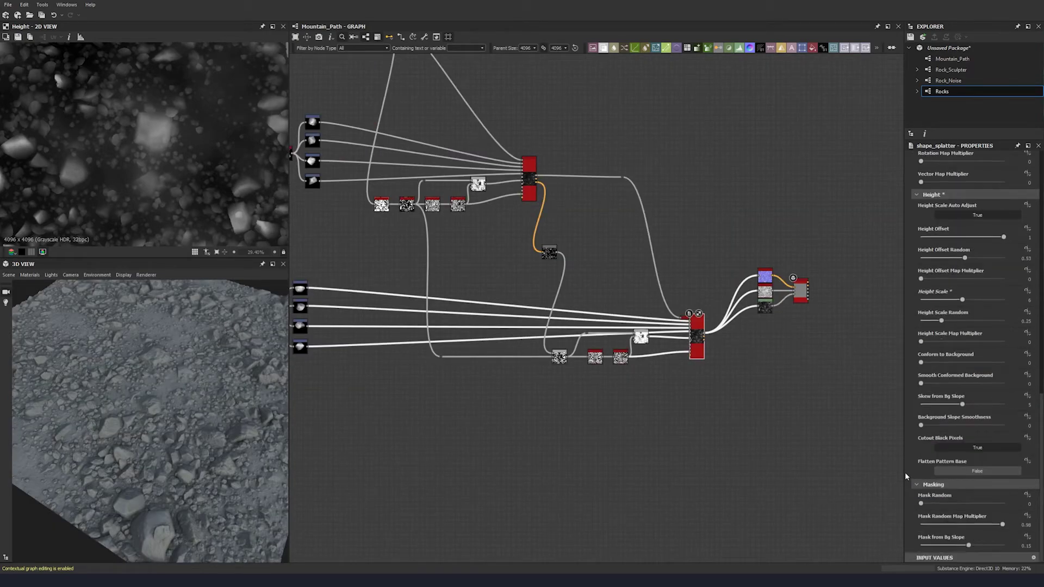
scroll(711, 342, up, 4)
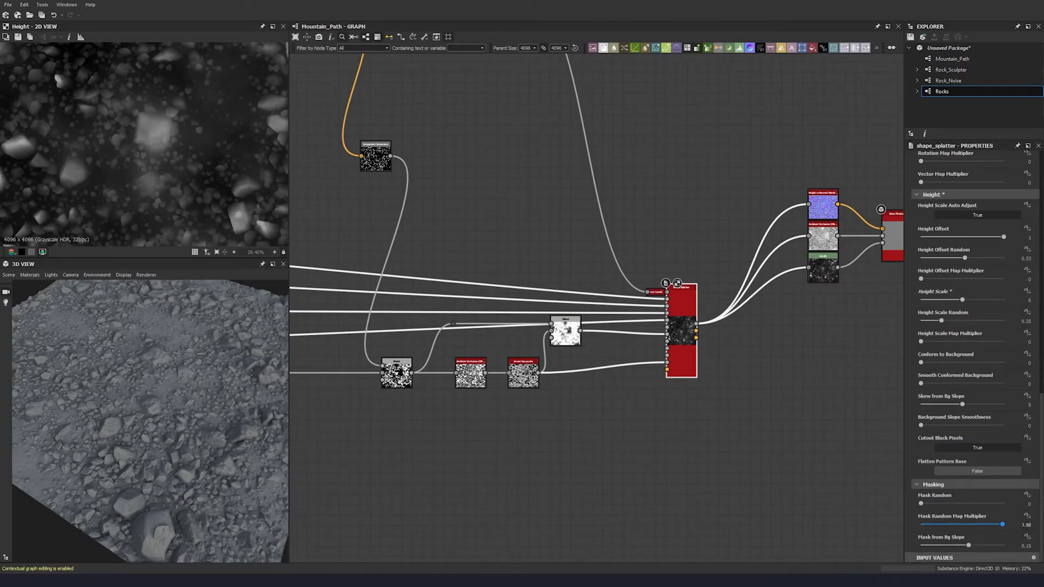
click(1026, 524)
text(0.99)
key(Return)
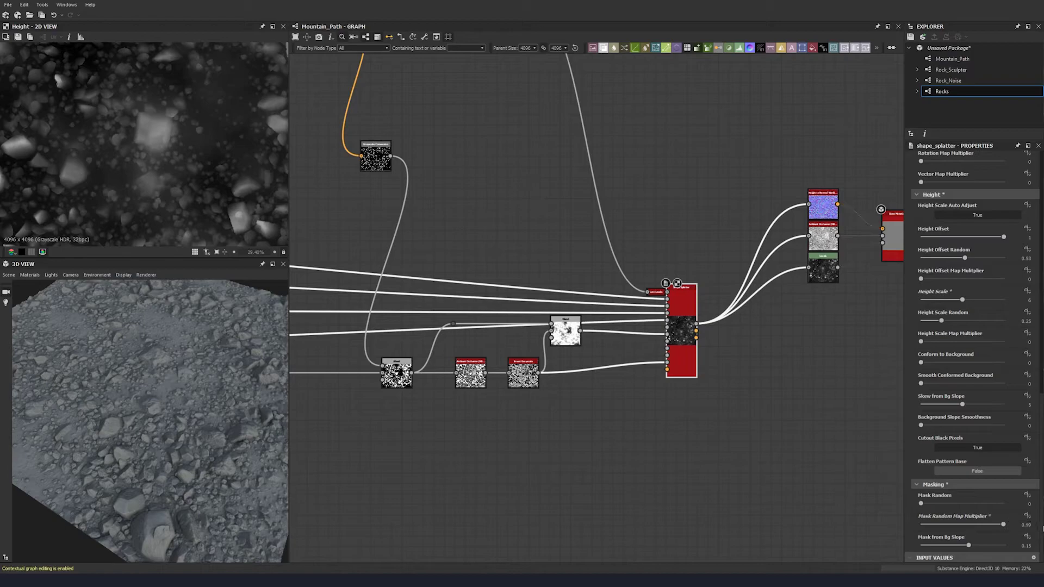
click(1030, 546)
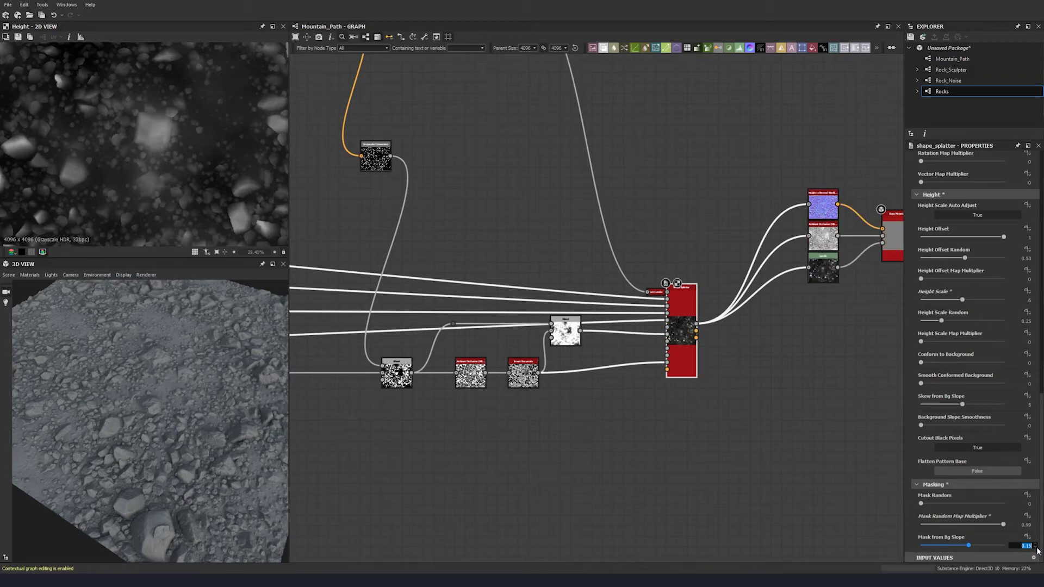
text(0.31)
key(Return)
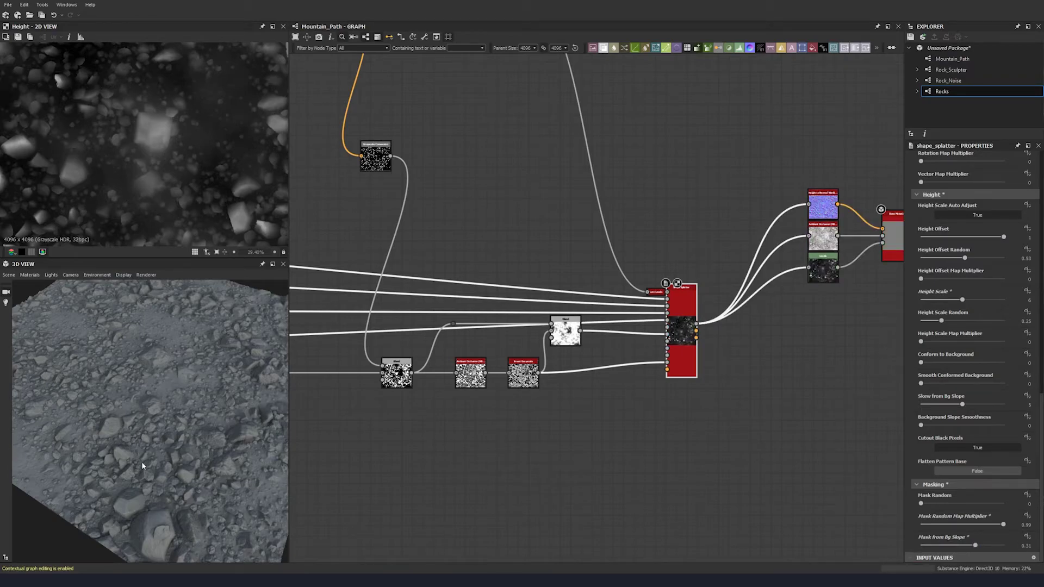
mouse_move(143, 466)
mouse_down()
mouse_move(217, 467)
mouse_move(104, 464)
mouse_move(150, 469)
mouse_up()
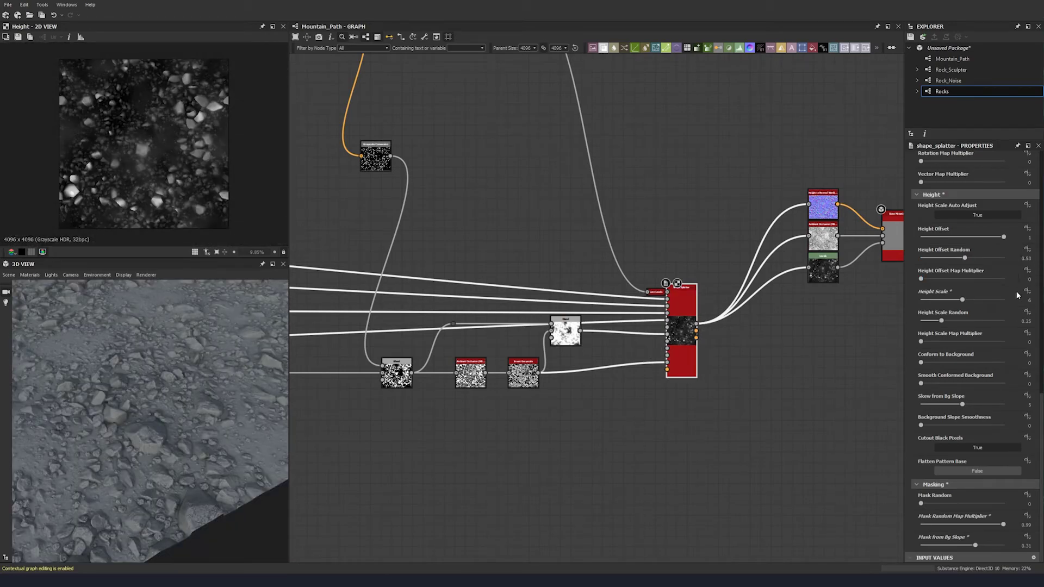
Try a Height Scale of 5 on the second Shape Splatter, settle on 4, and inspect the rocks in 3D.
click(1029, 300)
key(Return)
drag(242, 392, 204, 395)
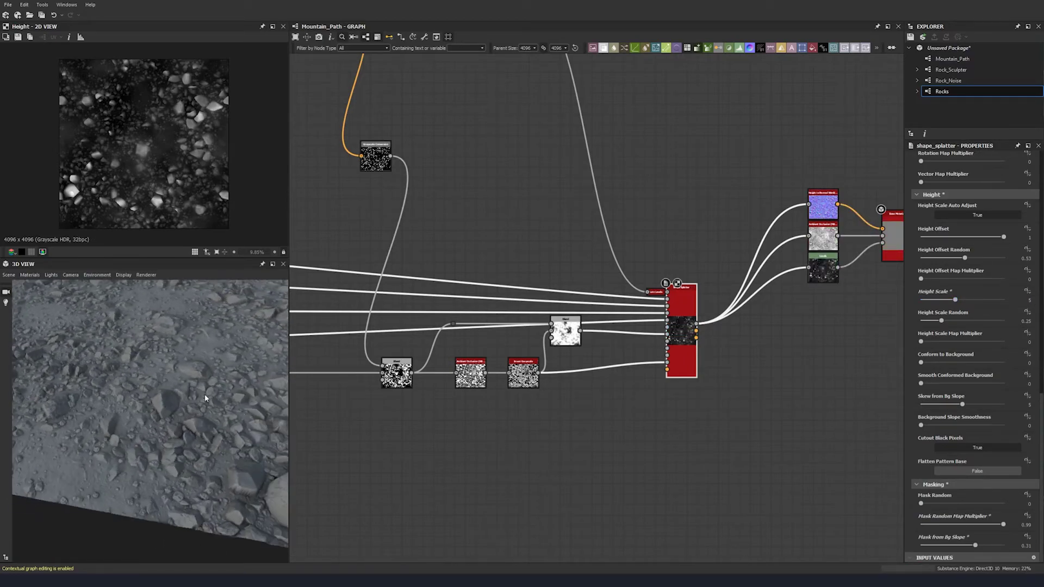
click(1029, 300)
text(4)
key(Return)
drag(169, 420, 122, 400)
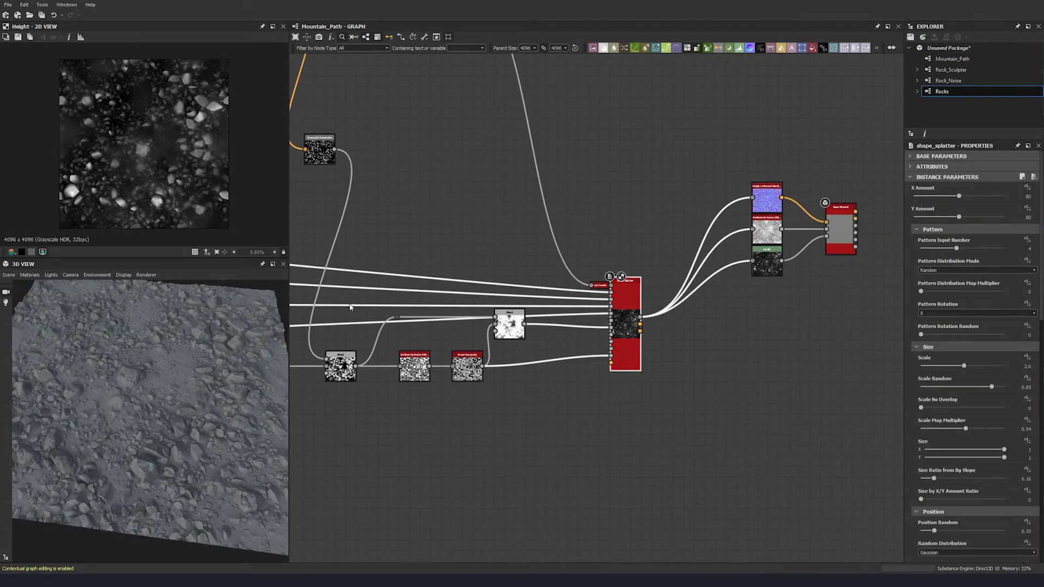
drag(126, 375, 57, 330)
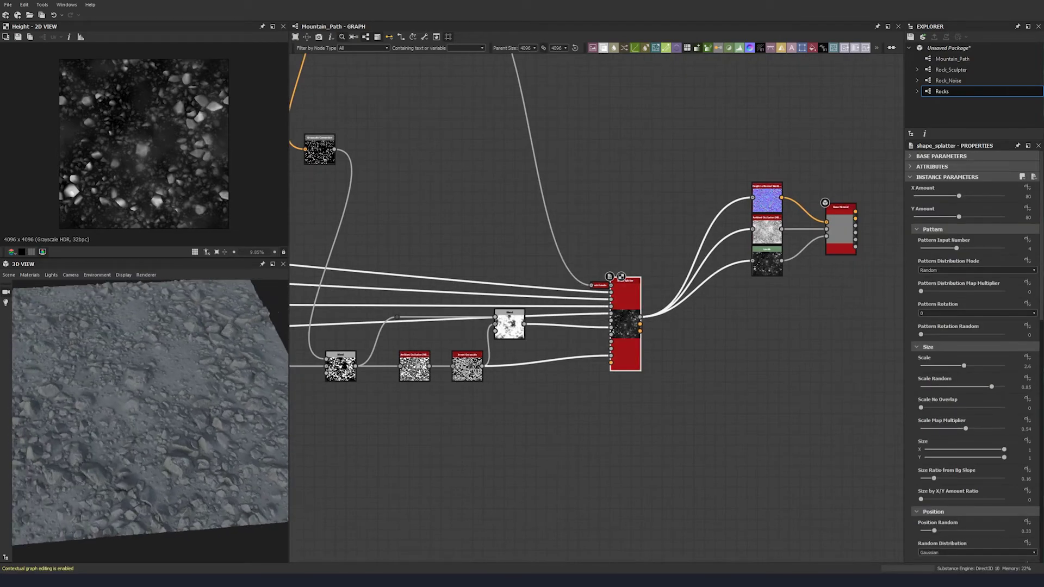
Duplicate the second Shape Splatter with its input connections and place the copy below the original.
scroll(623, 311, down, 5)
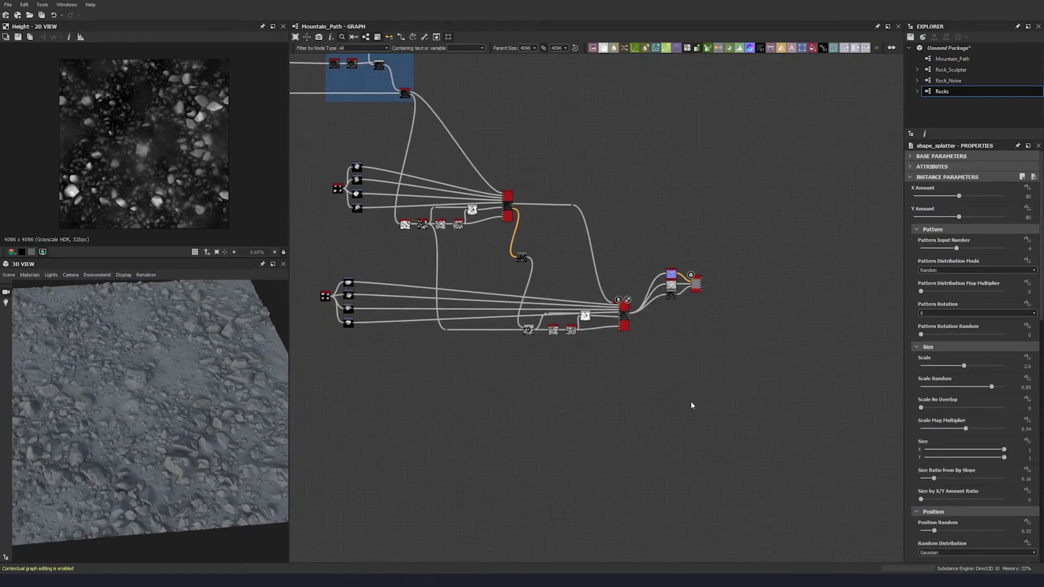
scroll(623, 304, up, 3)
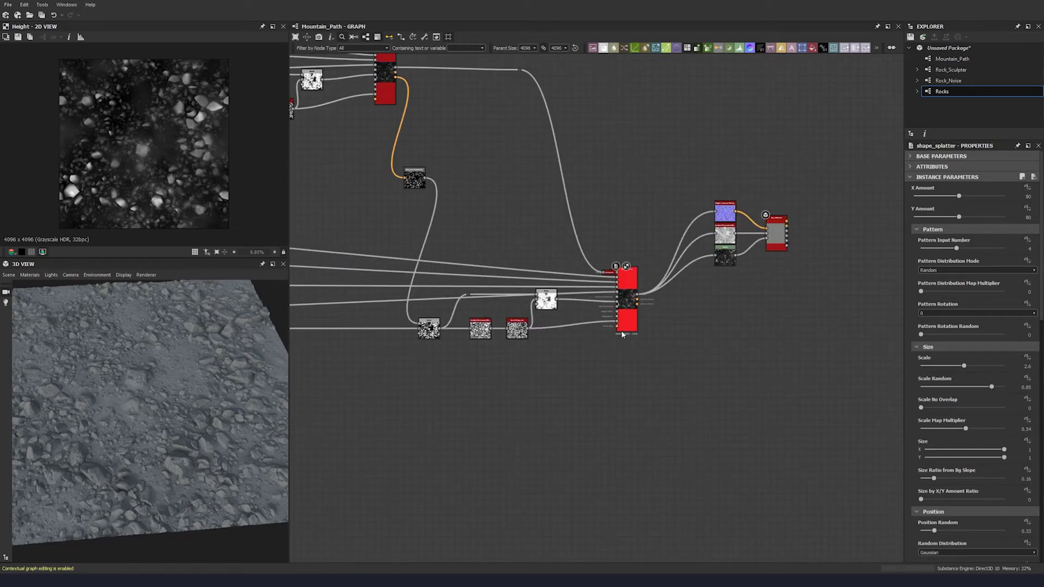
scroll(642, 296, up, 2)
scroll(644, 289, down, 5)
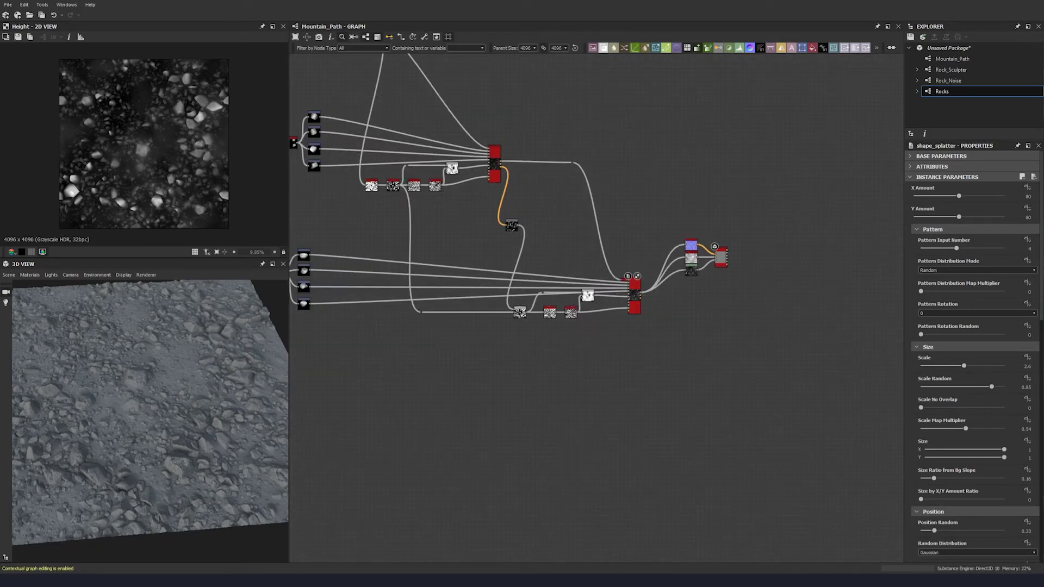
click(633, 304)
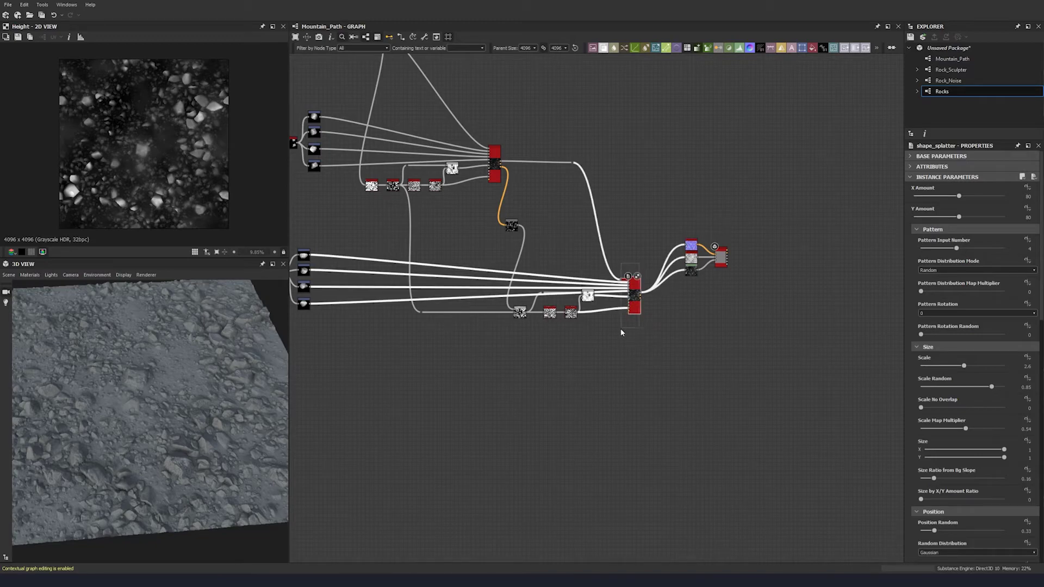
key(ctrl+d)
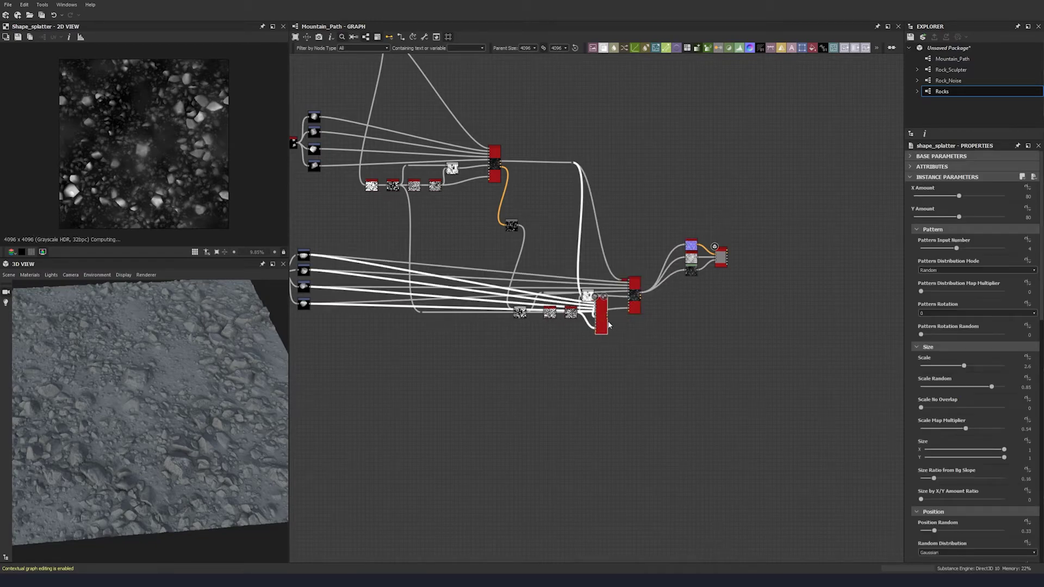
drag(685, 359, 687, 380)
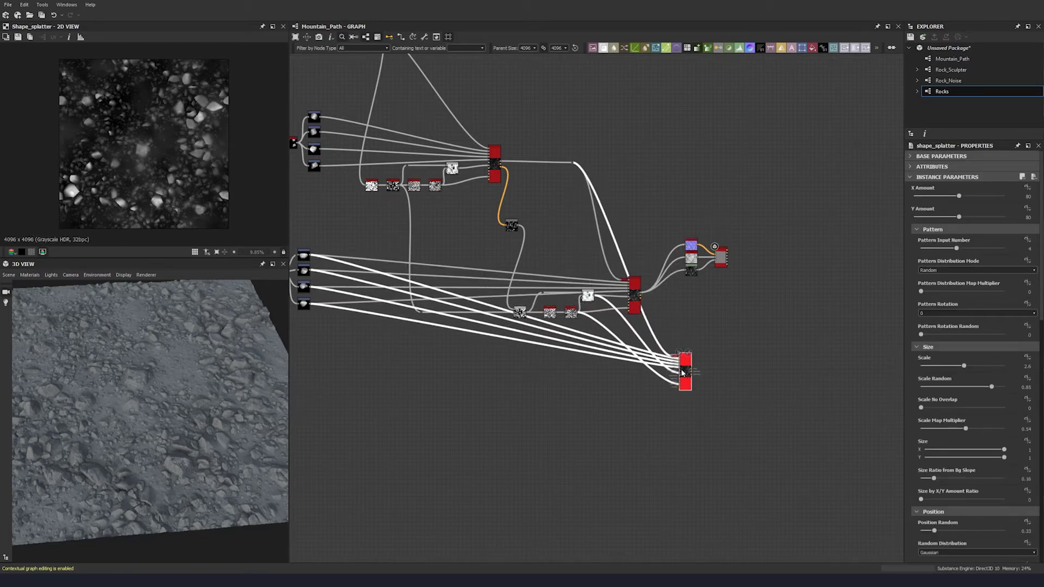
Connect the second Shape Splatter's height output to the third splatter's background input and give the third splatter more room.
scroll(682, 373, up, 1)
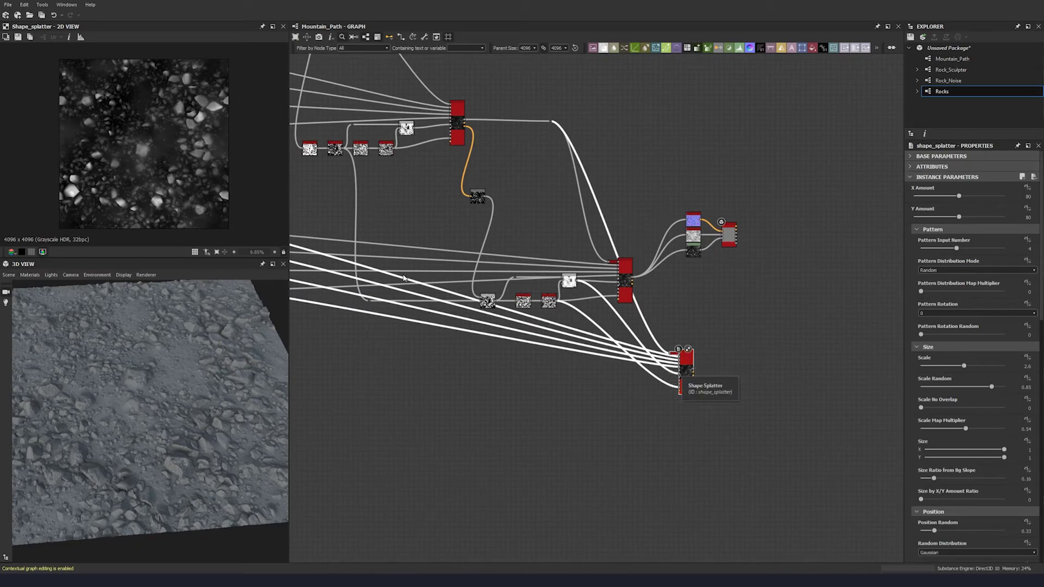
middle_drag(403, 275, 639, 234)
drag(467, 158, 360, 355)
middle_drag(503, 321, 421, 337)
click(421, 337)
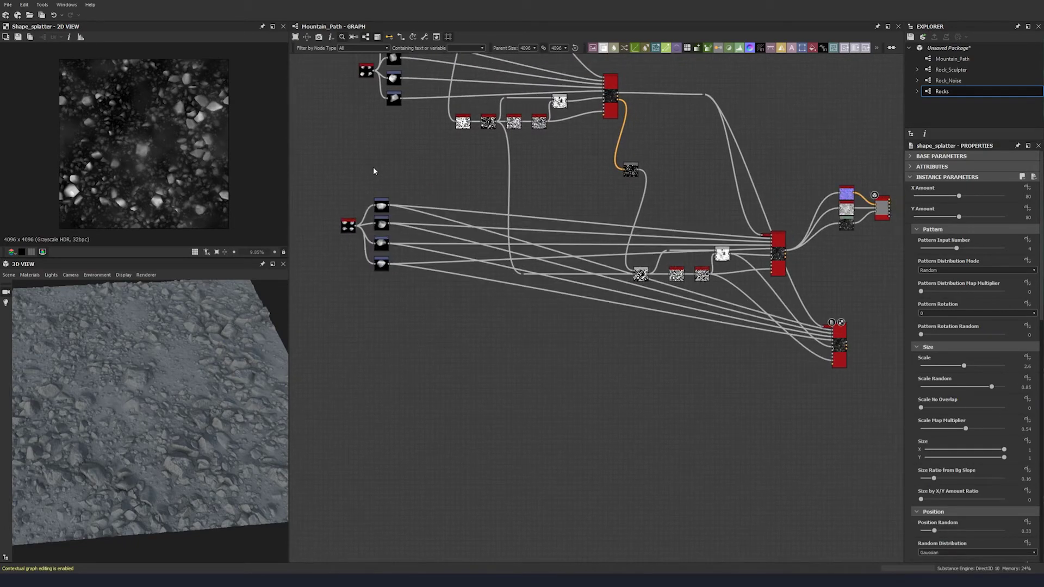
drag(349, 227, 342, 245)
middle_drag(511, 248, 496, 279)
drag(405, 209, 343, 331)
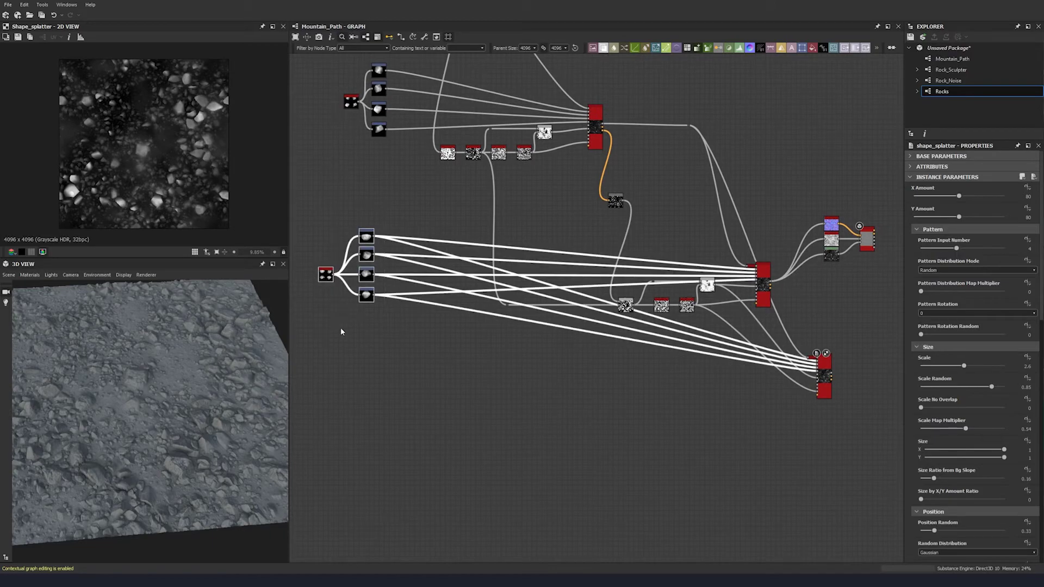
middle_drag(787, 343, 752, 323)
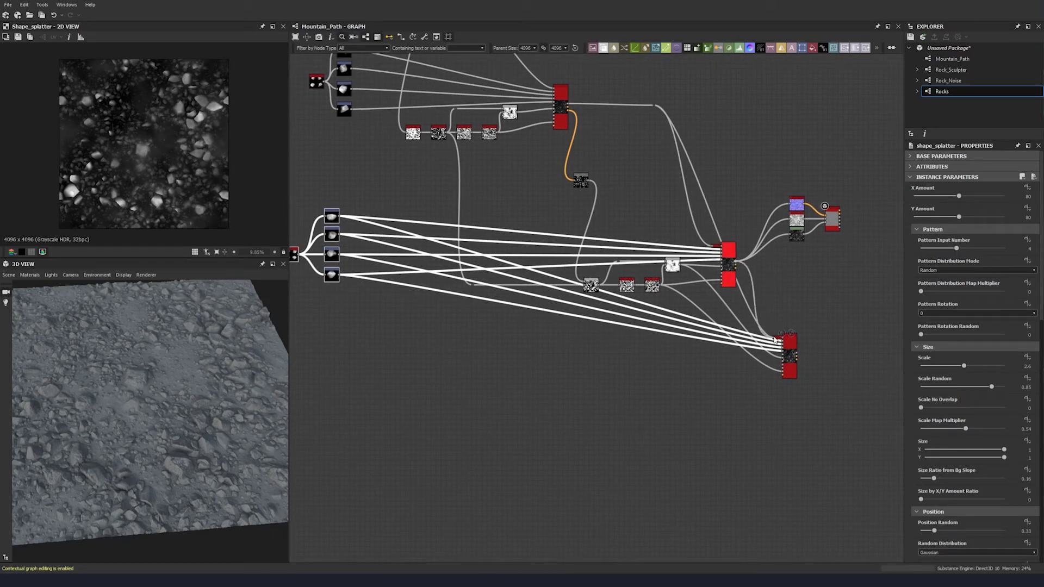
middle_drag(809, 341, 781, 303)
drag(762, 332, 751, 363)
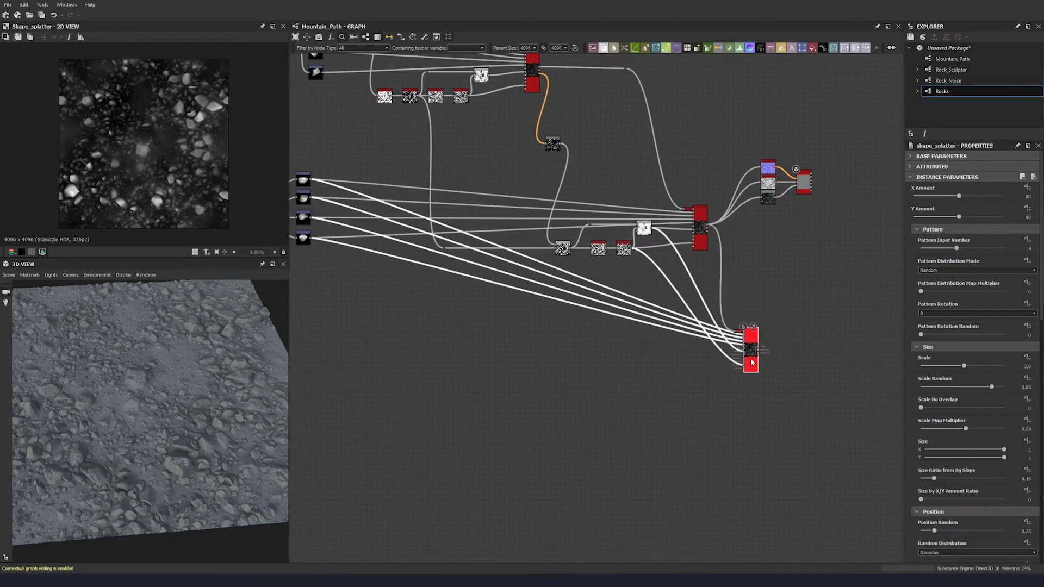
Add dot nodes to the four rock pattern wires feeding the third Shape Splatter and route them neatly below the second mask chain.
middle_drag(466, 290, 514, 288)
alt+click(517, 277)
drag(517, 277, 389, 347)
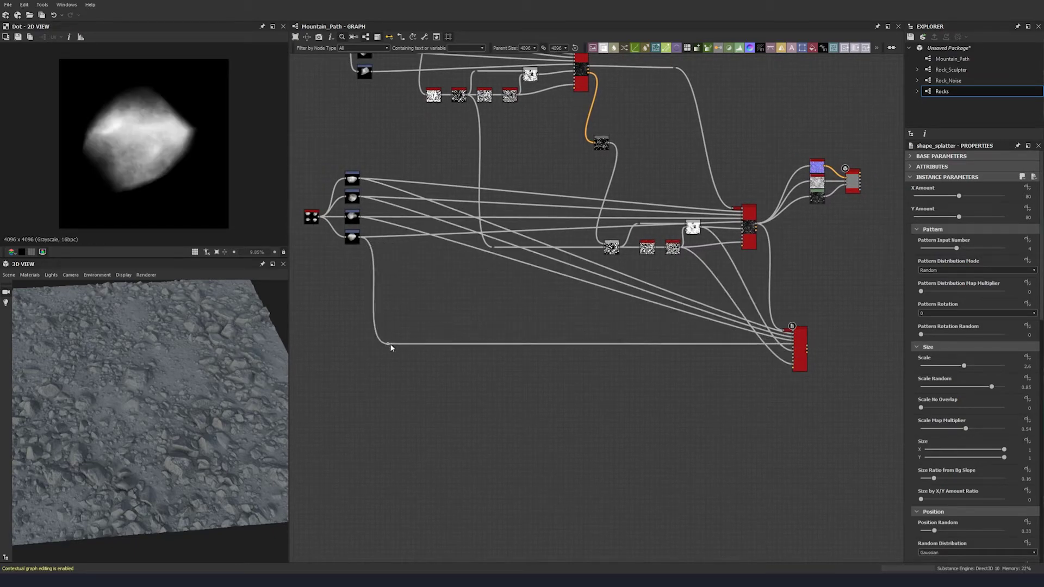
alt+click(509, 259)
drag(510, 260, 391, 341)
alt+click(548, 256)
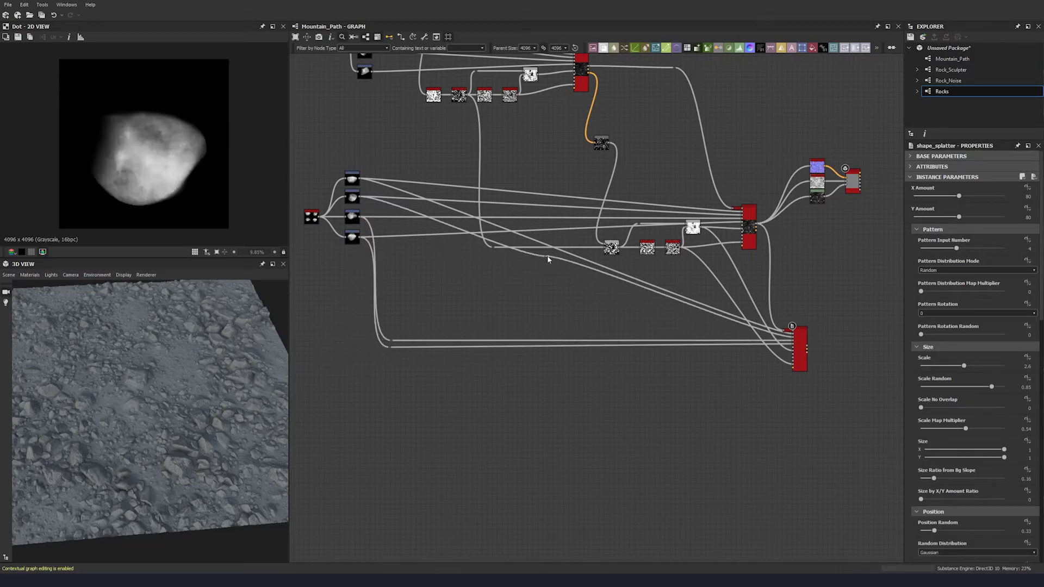
drag(548, 256, 463, 308)
drag(546, 257, 401, 332)
drag(613, 266, 409, 328)
middle_drag(578, 319, 481, 317)
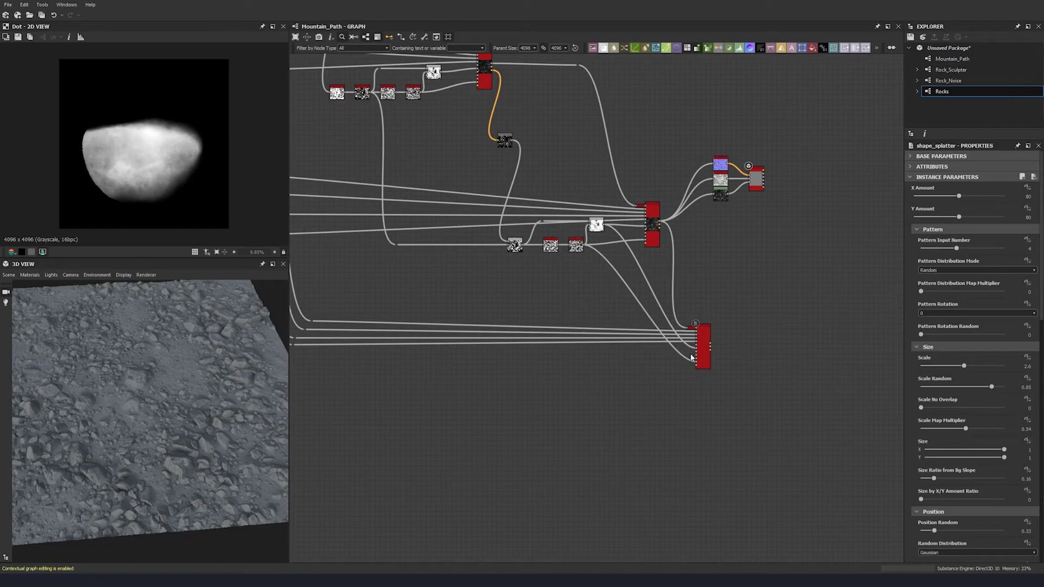
Duplicate the second splatter's mask chain and place the copy below the pattern wires beside the third Shape Splatter.
drag(703, 346, 763, 351)
drag(445, 120, 599, 260)
key(ctrl+d)
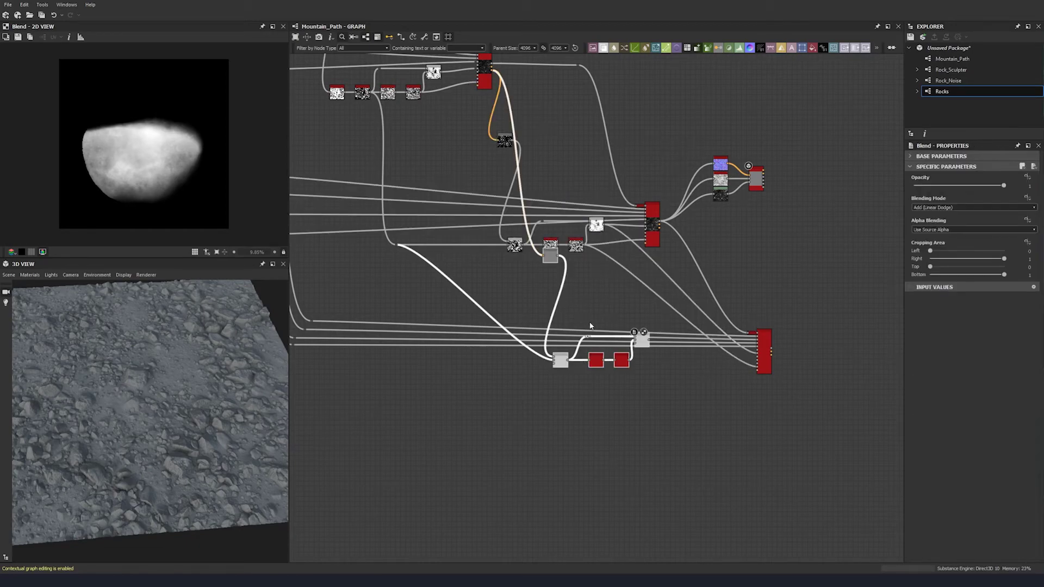
drag(642, 344, 673, 380)
Feed the second splatter's data output into the copied Grayscale Conversion and the second chain's first Blend into the copied Blend, and preview the mask.
drag(661, 231, 572, 292)
click(513, 244)
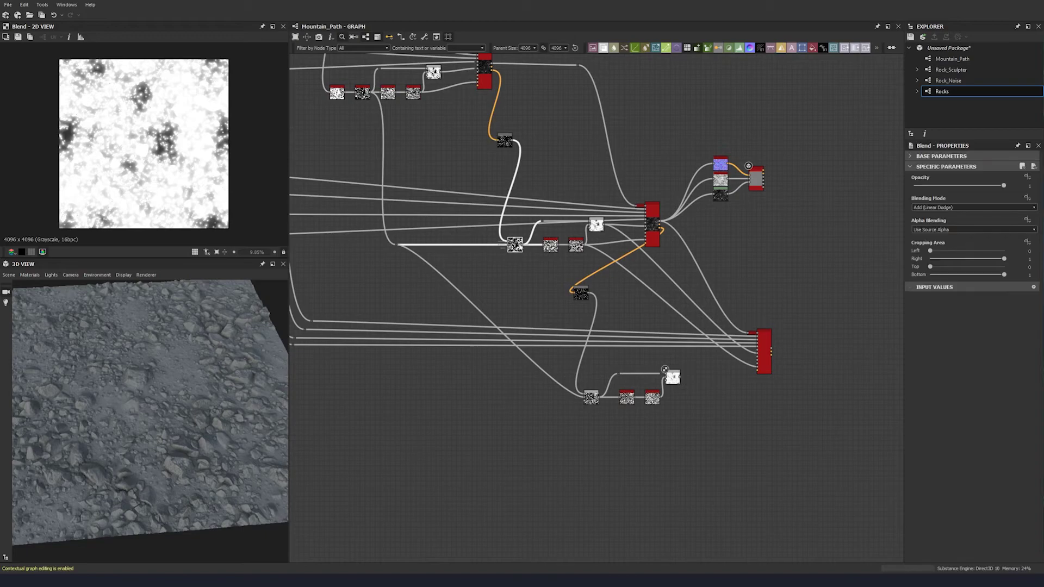
drag(521, 247, 585, 398)
middle_drag(643, 406, 566, 393)
double_click(515, 387)
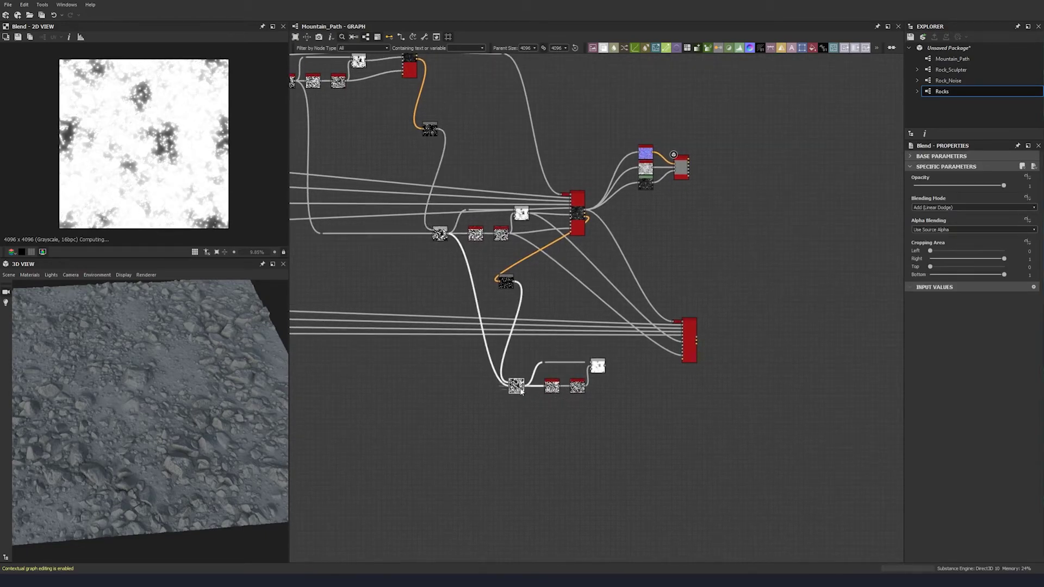
scroll(144, 143, up, 5)
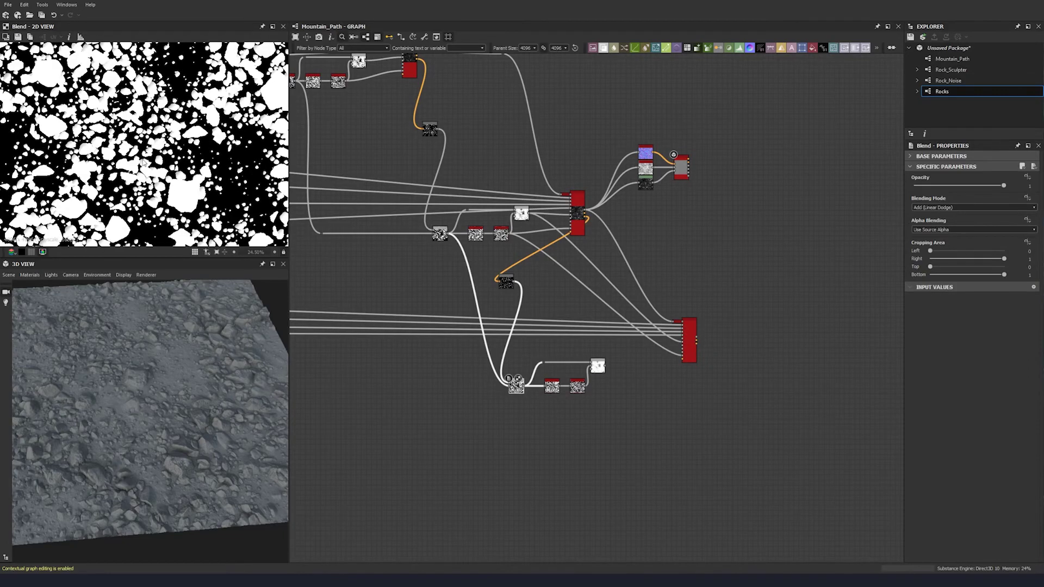
middle_drag(143, 144, 164, 173)
scroll(164, 172, down, 3)
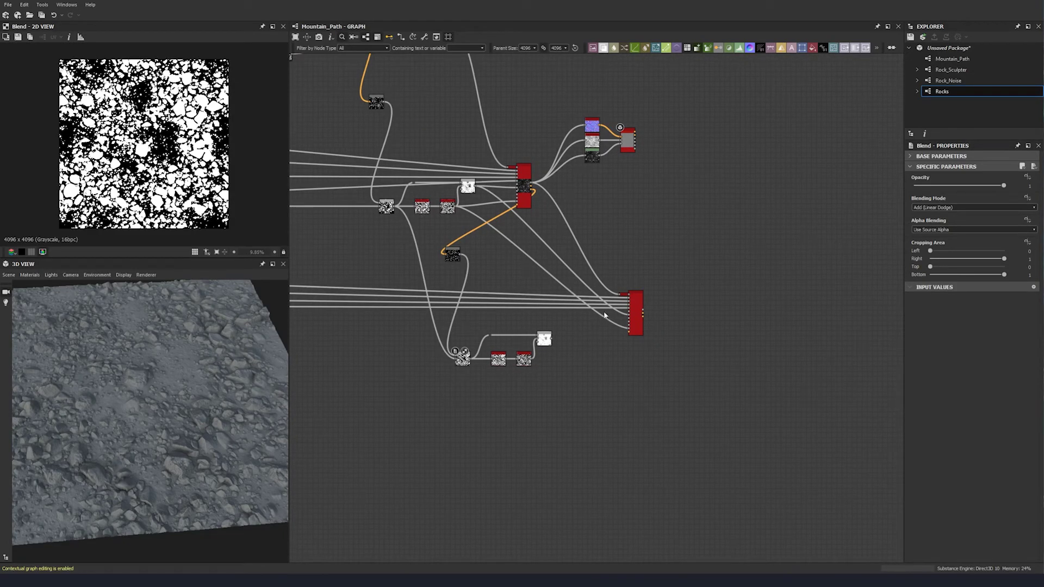
Set the new chain's Ambient Occlusion (HBAO) Radius to 1 and preview its Invert Grayscale and final Blend.
scroll(503, 365, up, 4)
click(491, 353)
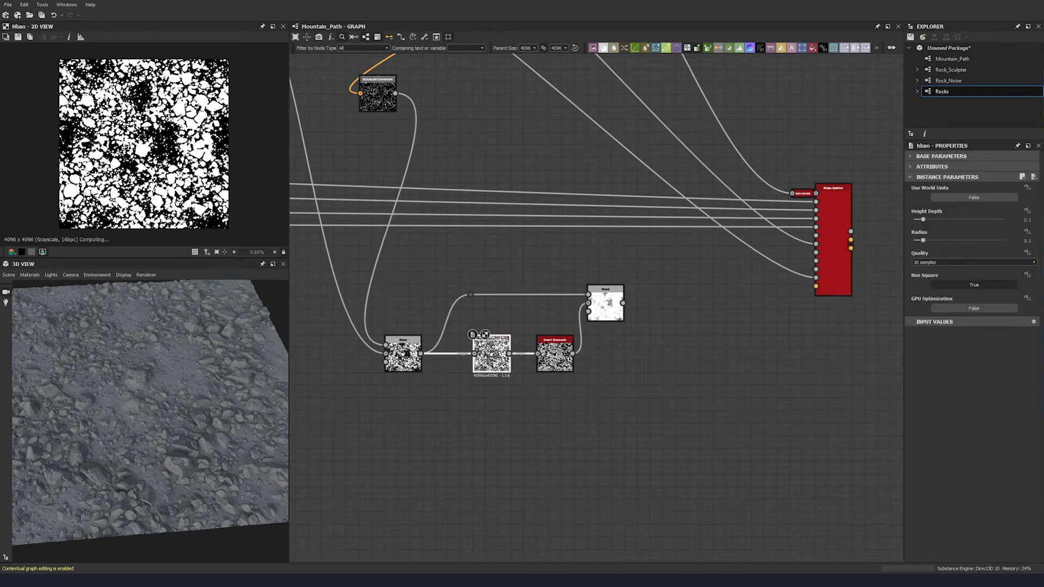
drag(952, 243, 1003, 240)
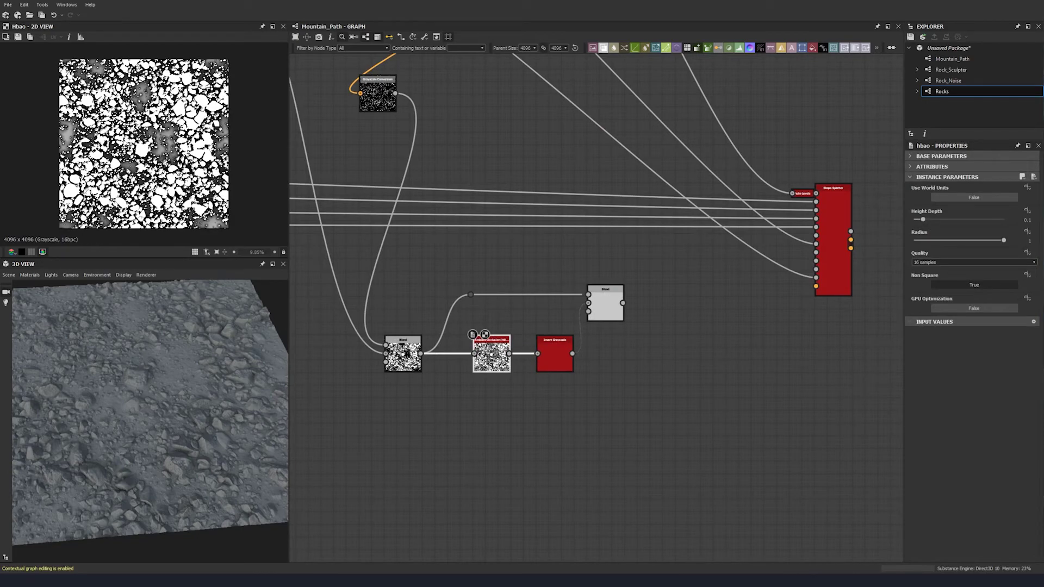
click(568, 357)
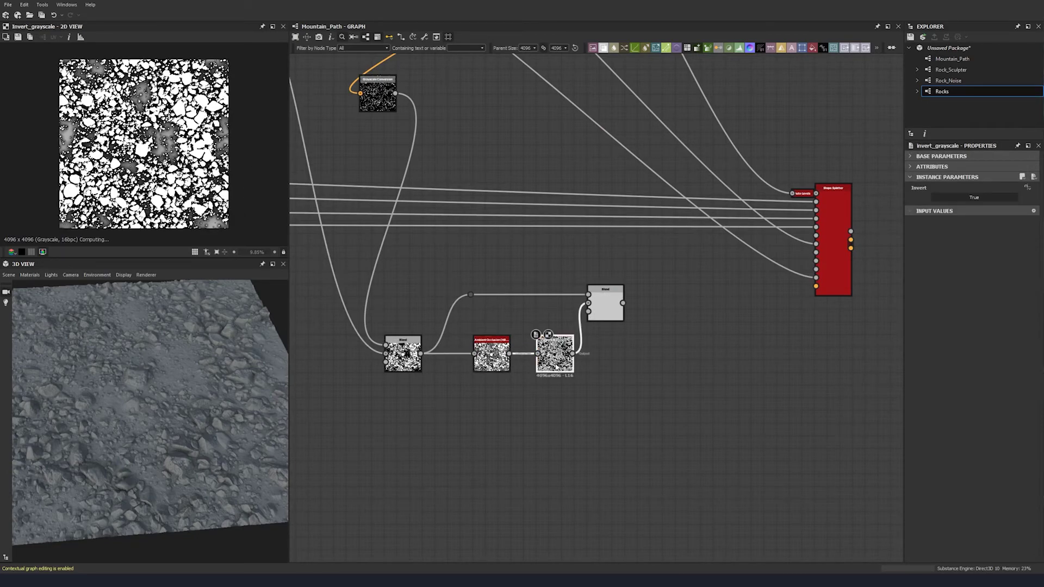
click(600, 318)
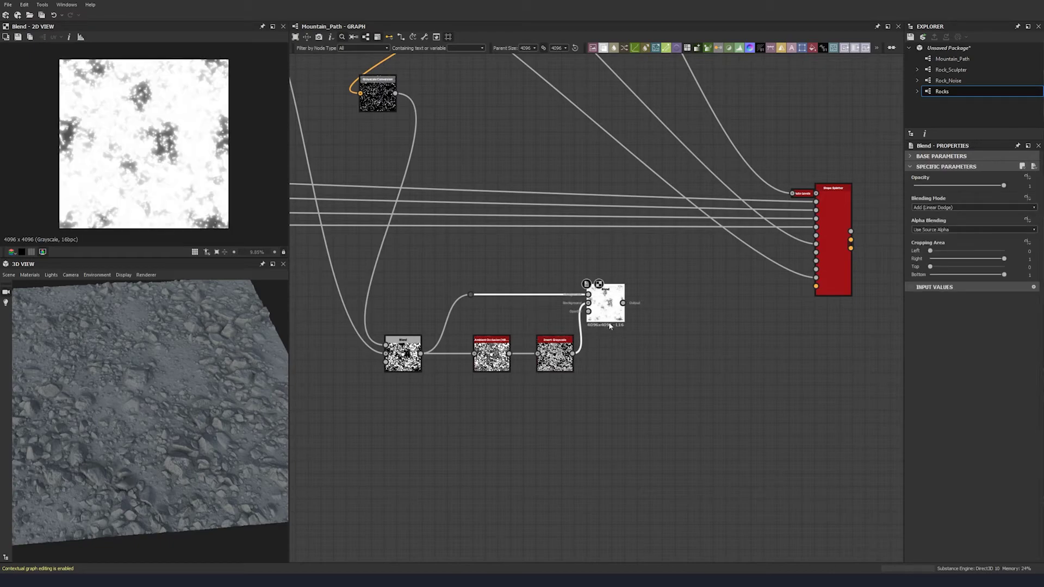
Connect the new chain's final Blend to the third Shape Splatter's Shape Scale and its Invert Grayscale to Mask Random, and preview the splatter.
middle_drag(610, 325, 515, 336)
right_click(694, 268)
click(684, 267)
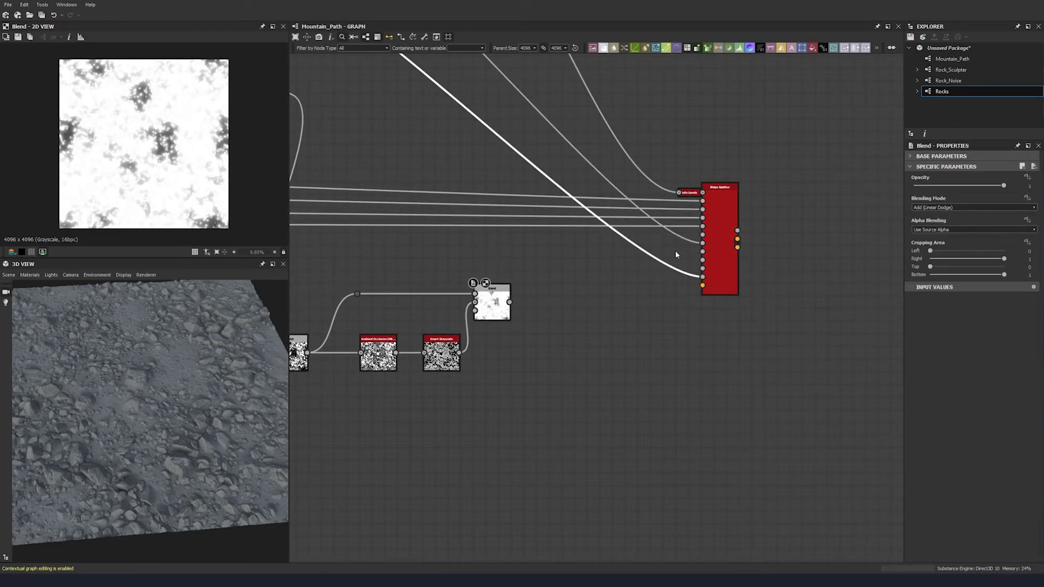
drag(698, 243, 494, 301)
drag(460, 352, 650, 294)
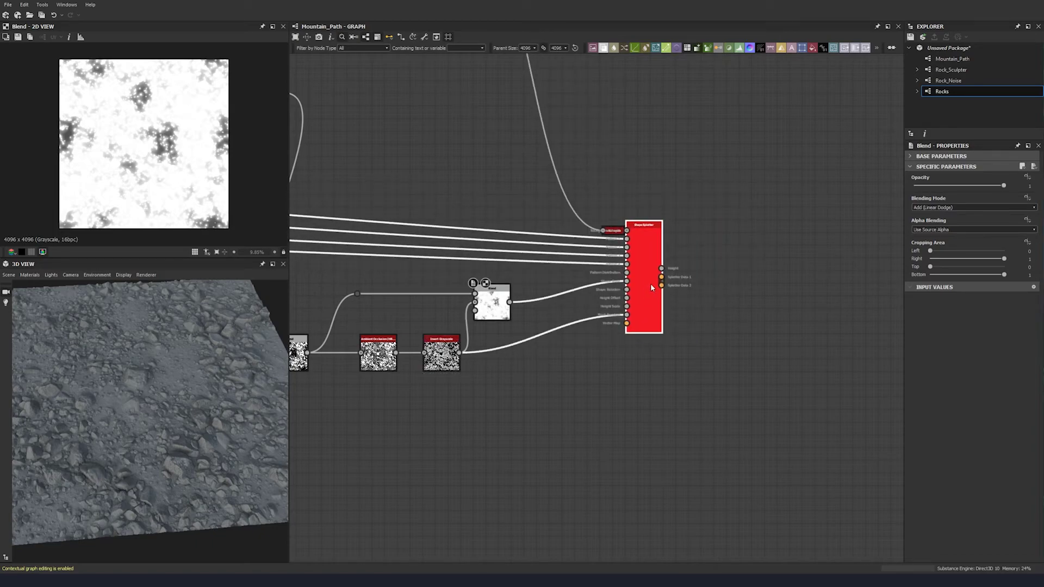
double_click(656, 267)
scroll(657, 266, down, 3)
middle_drag(658, 266, 545, 312)
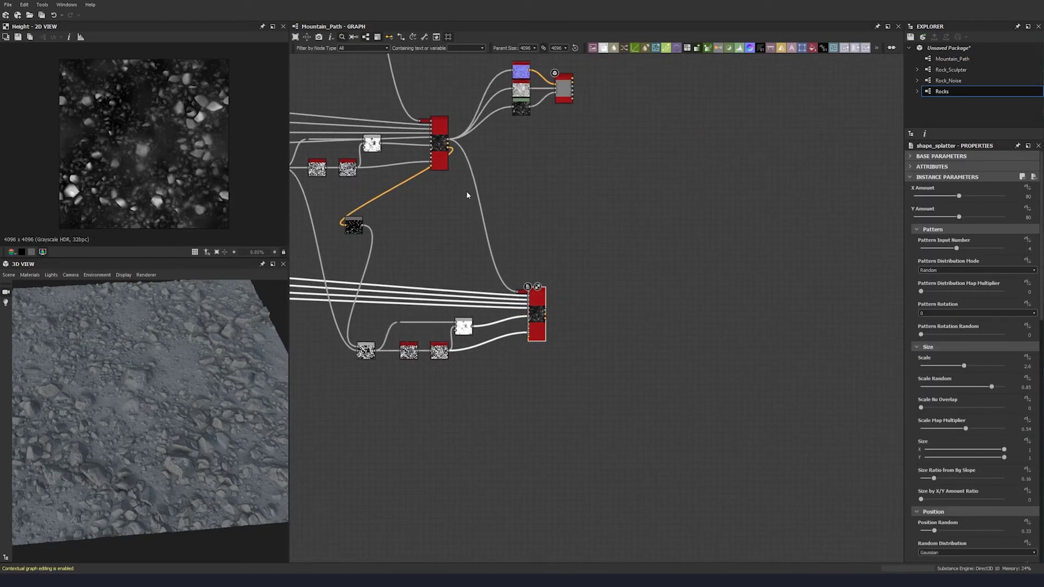
Move the material node and its three input nodes aside, and rewire those inputs from the second Shape Splatter to the third splatter's output.
drag(584, 80, 579, 188)
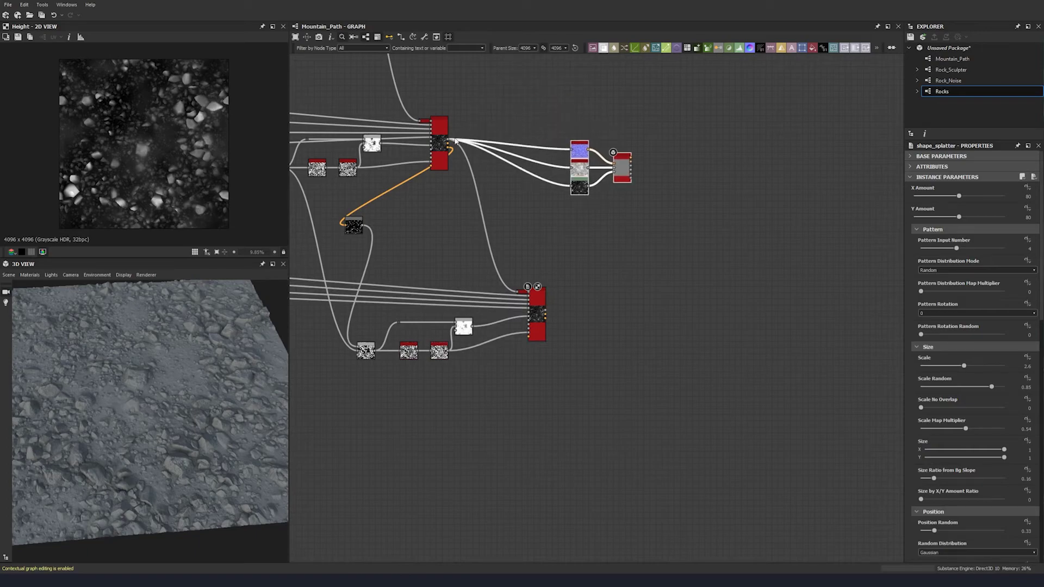
shift+drag(448, 141, 537, 299)
click(539, 213)
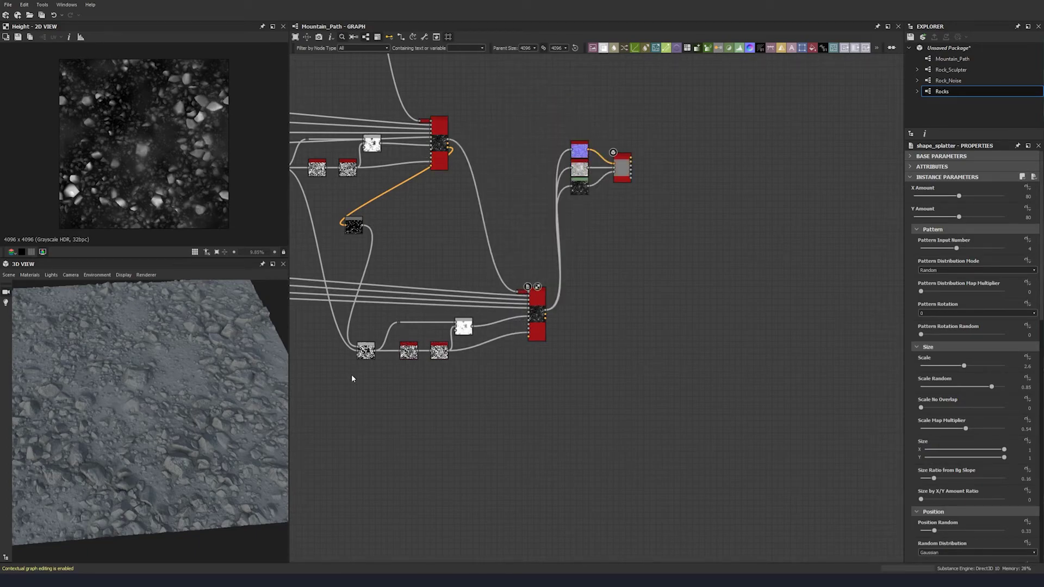
drag(127, 397, 205, 386)
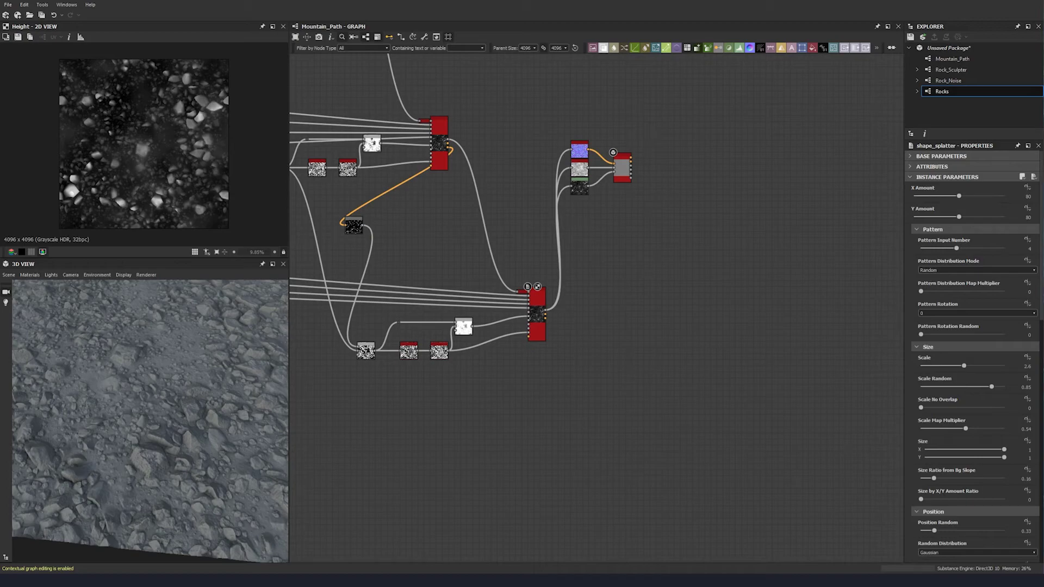
Set the third Shape Splatter's X Amount and Y Amount to 180 and check the scatter on the 3D terrain.
click(537, 305)
click(1025, 196)
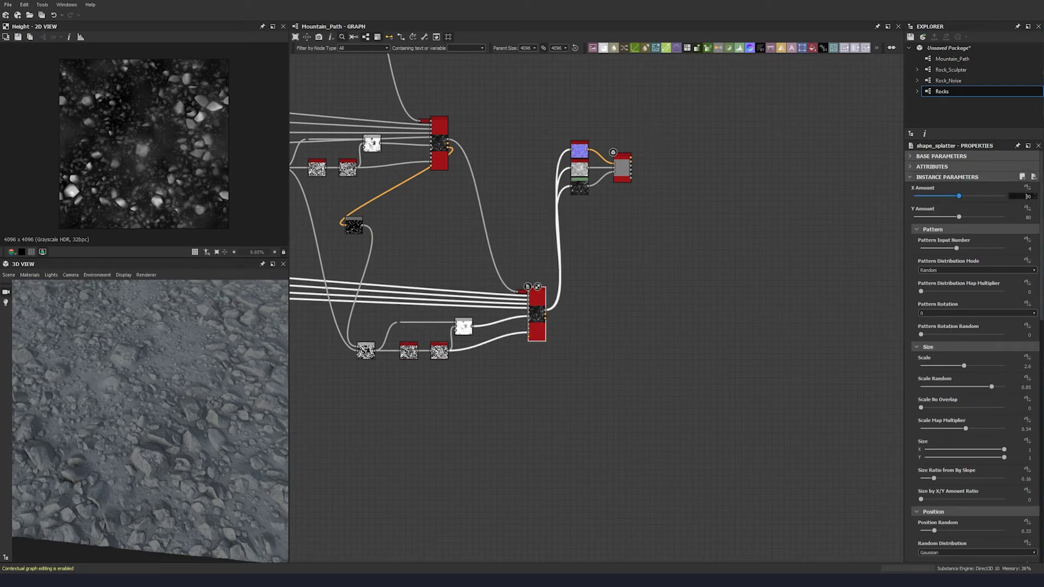
text(180)
key(Tab)
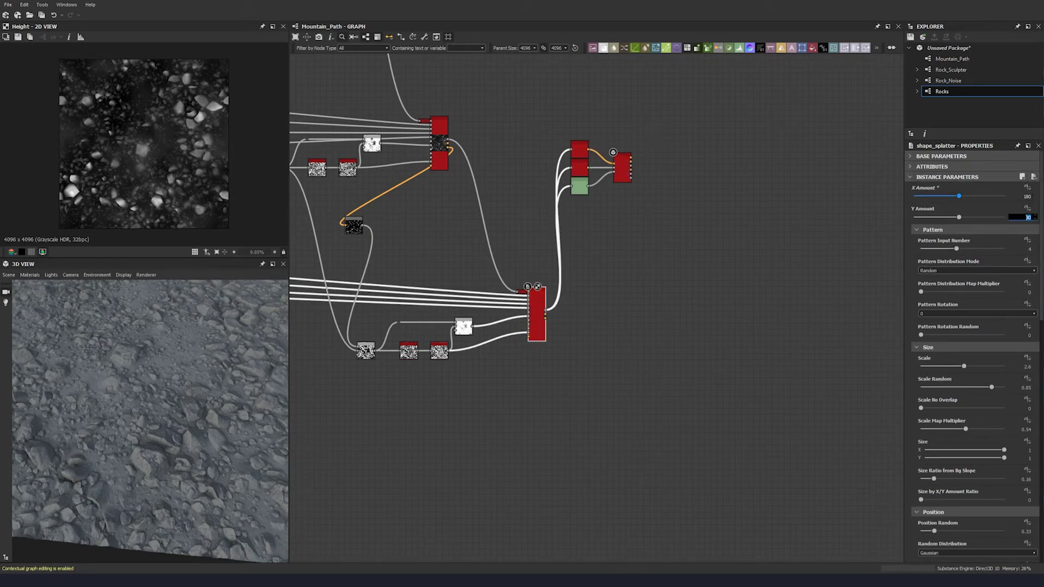
text(180)
key(Return)
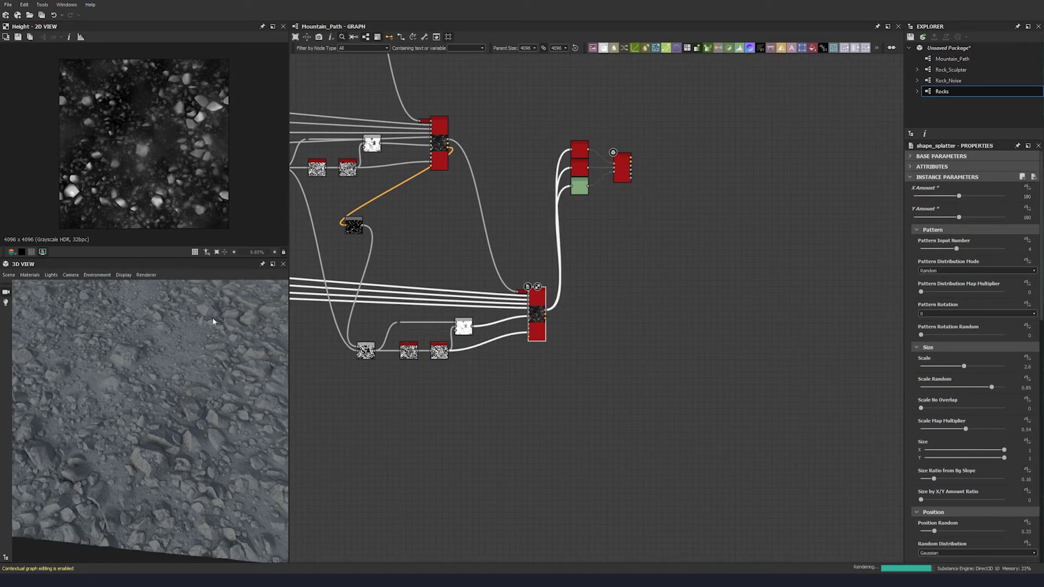
drag(212, 331, 155, 391)
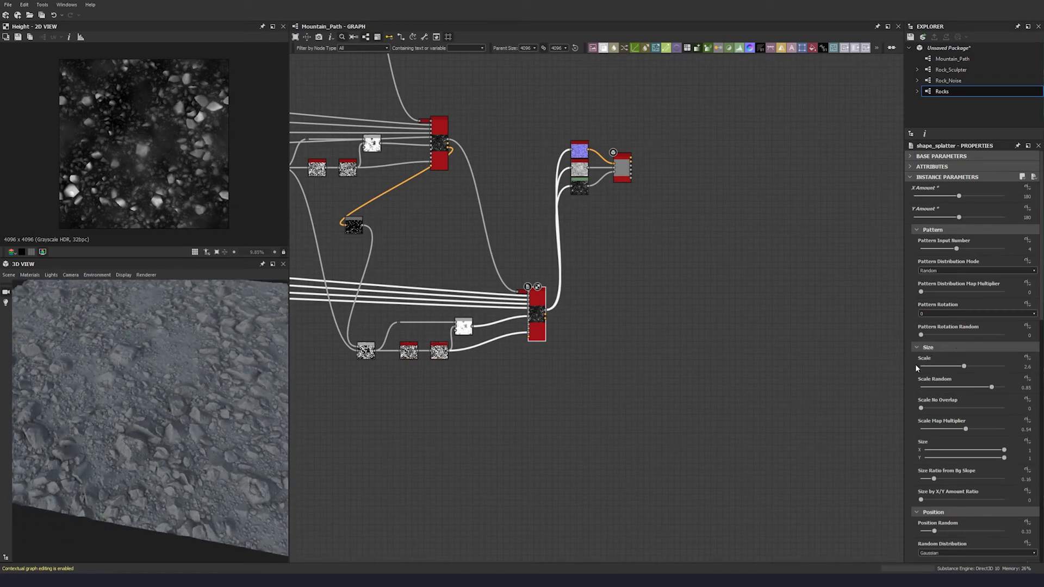
Set the third splatter's Scale to 2.74 and its Scale Map Multiplier to 0.58.
scroll(916, 368, down, 1)
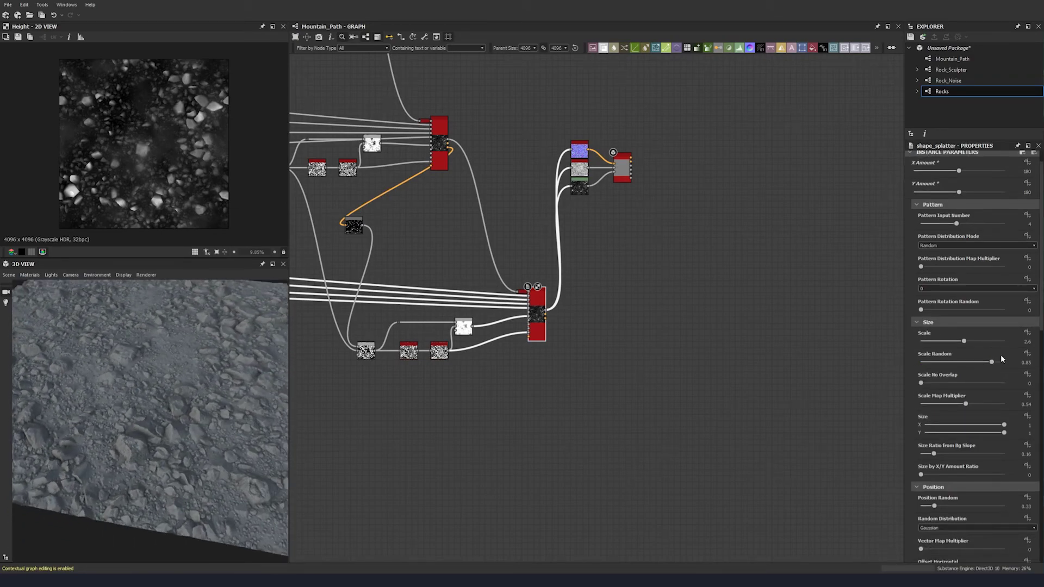
click(1027, 341)
text(2.74)
key(Return)
click(1026, 404)
key(Return)
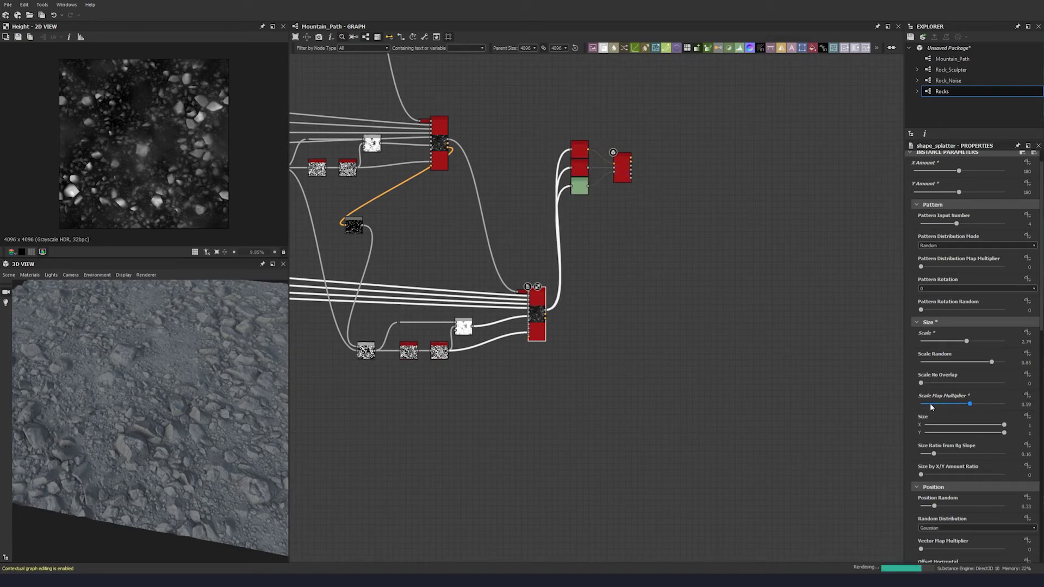
Set the third splatter's Height Scale to 5 and Height Scale Random to 0.46.
scroll(973, 353, down, 4)
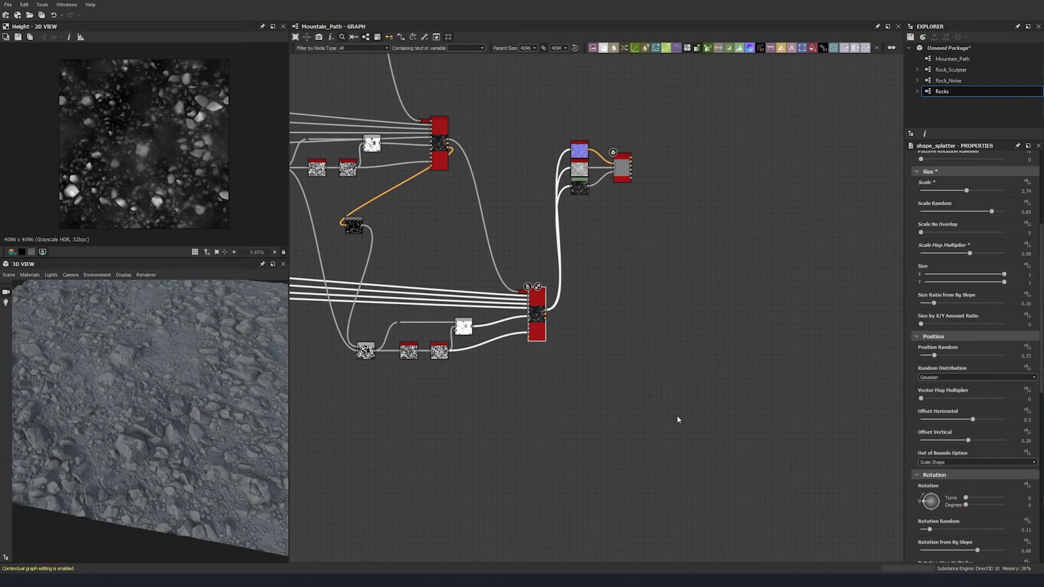
scroll(917, 424, down, 4)
scroll(915, 423, down, 2)
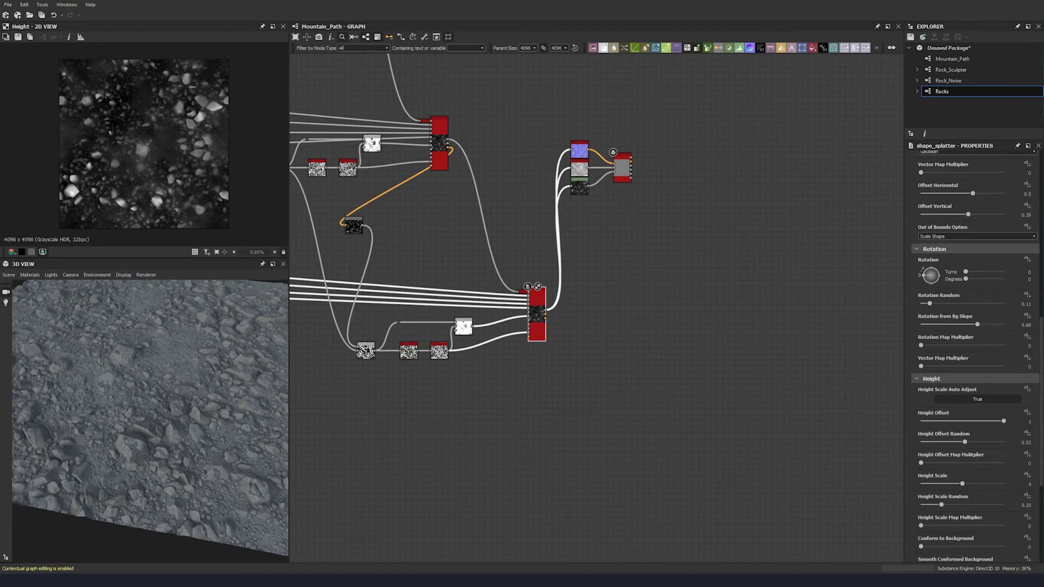
scroll(993, 334, down, 3)
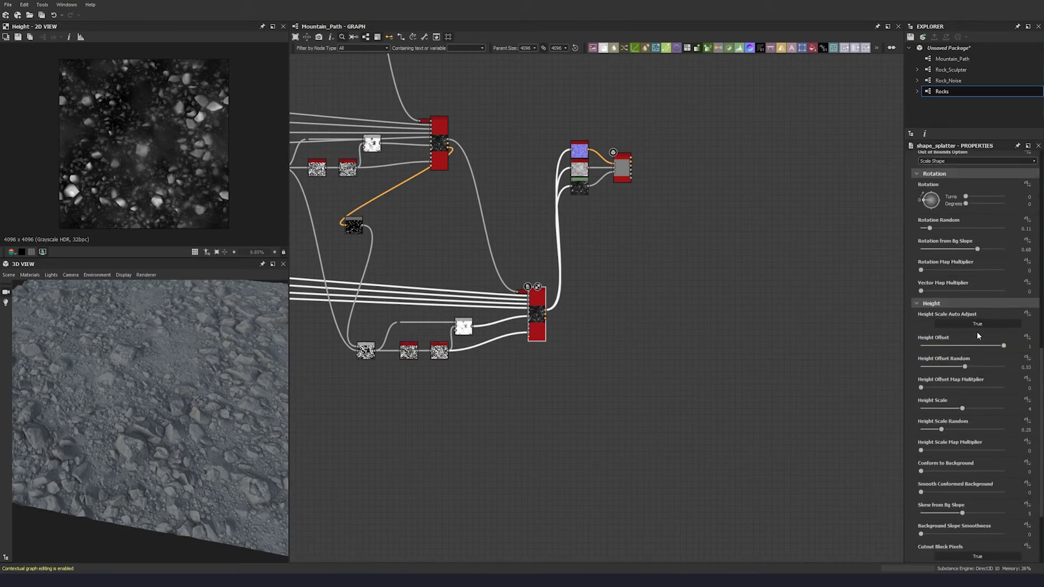
scroll(924, 371, down, 2)
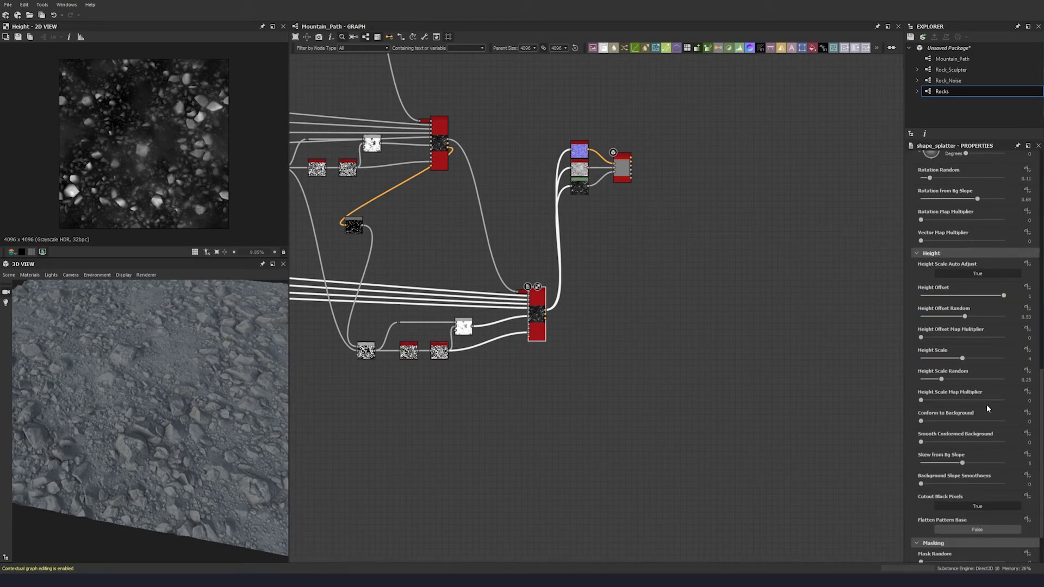
scroll(938, 388, down, 2)
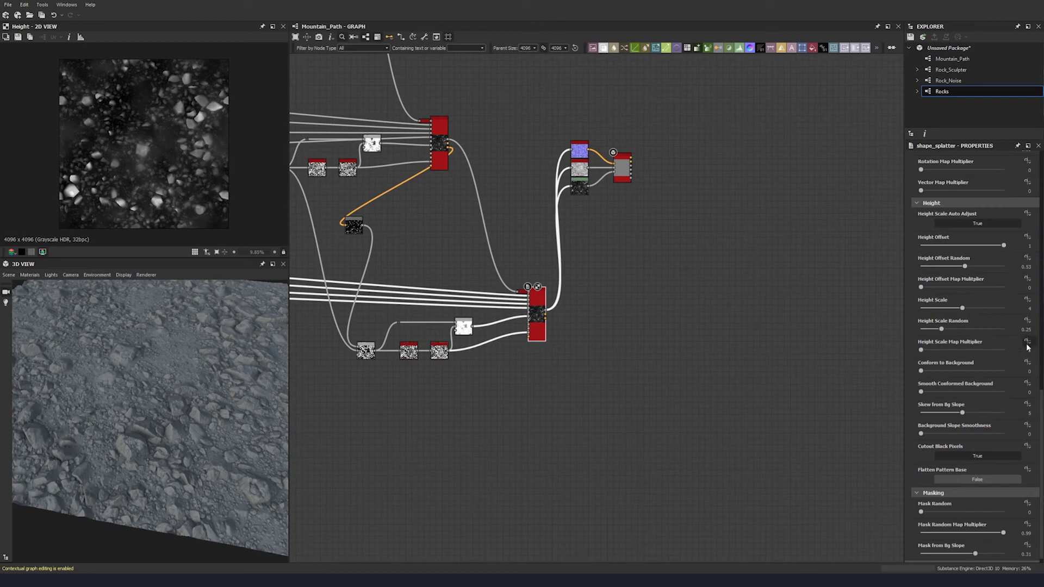
click(1027, 308)
text(5)
key(Return)
drag(201, 362, 45, 383)
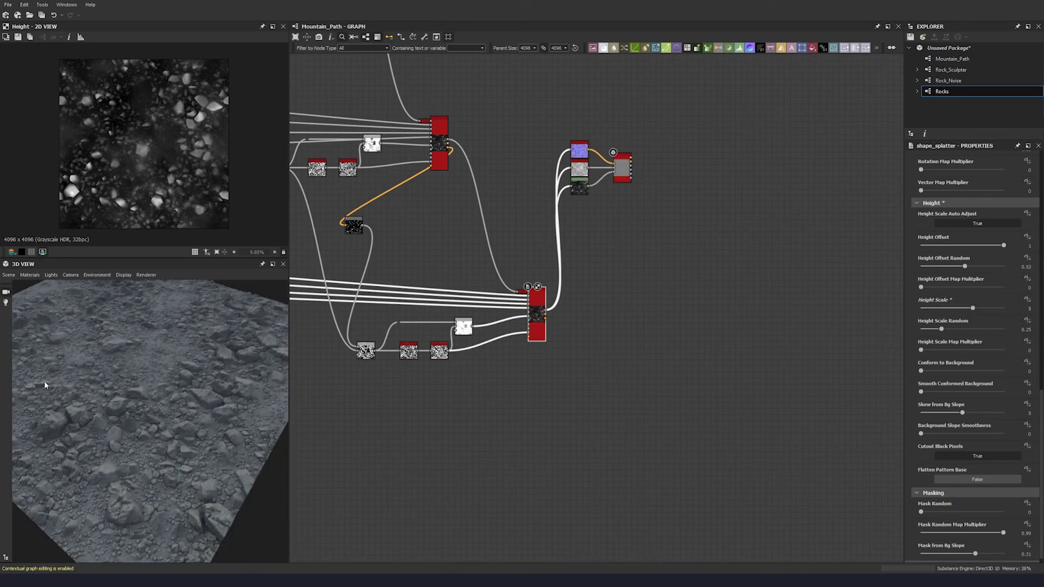
mouse_move(111, 363)
mouse_down()
mouse_move(112, 376)
mouse_move(133, 377)
mouse_move(119, 375)
mouse_up()
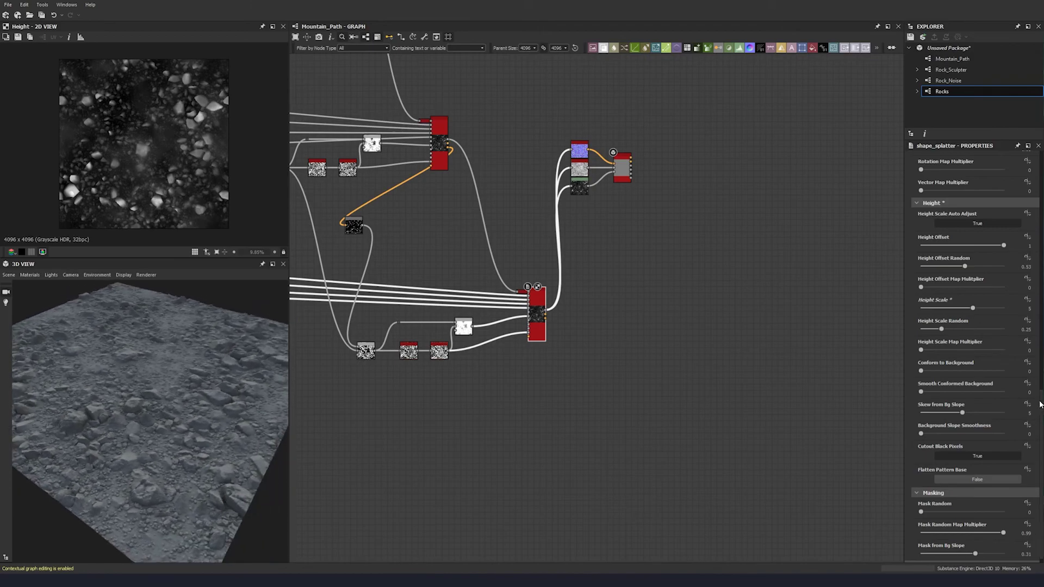
click(1024, 329)
drag(941, 329, 960, 333)
Set the third splatter's Mask Random Map Multiplier to 0.94 and Mask from Bg Slope to 0.44.
scroll(913, 453, down, 1)
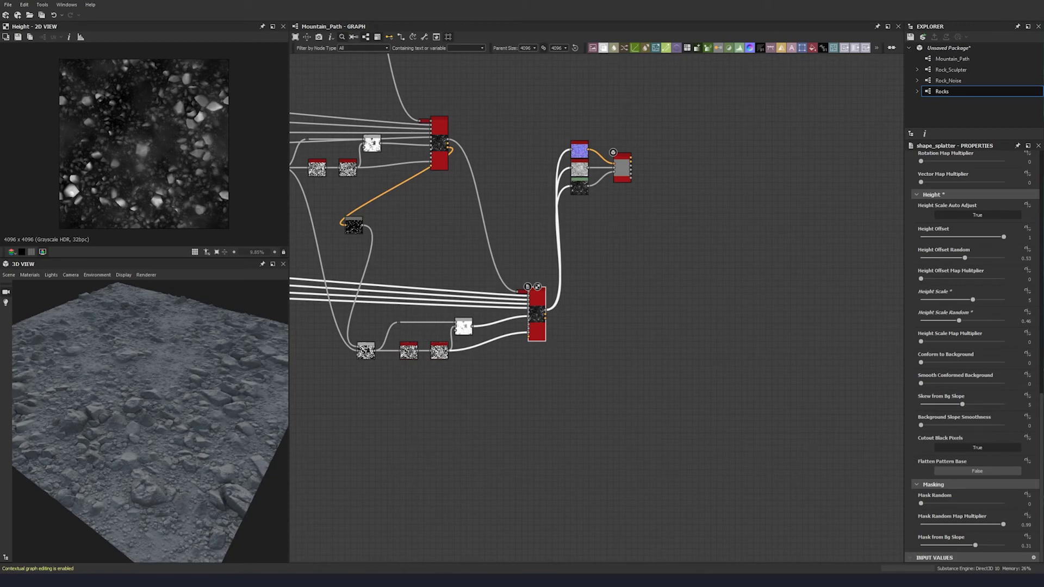
click(1029, 525)
text(0.94)
key(Return)
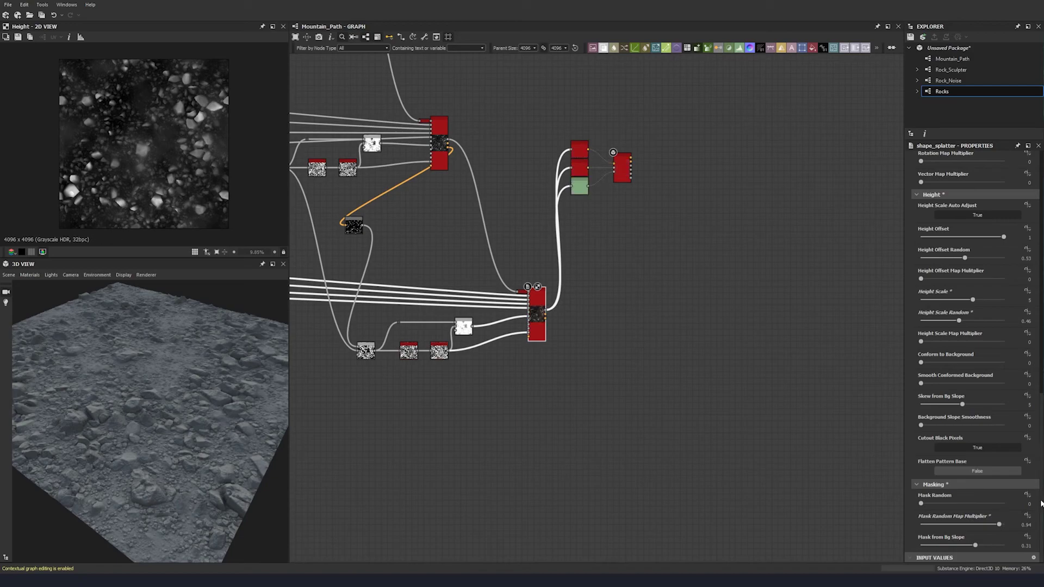
click(1024, 545)
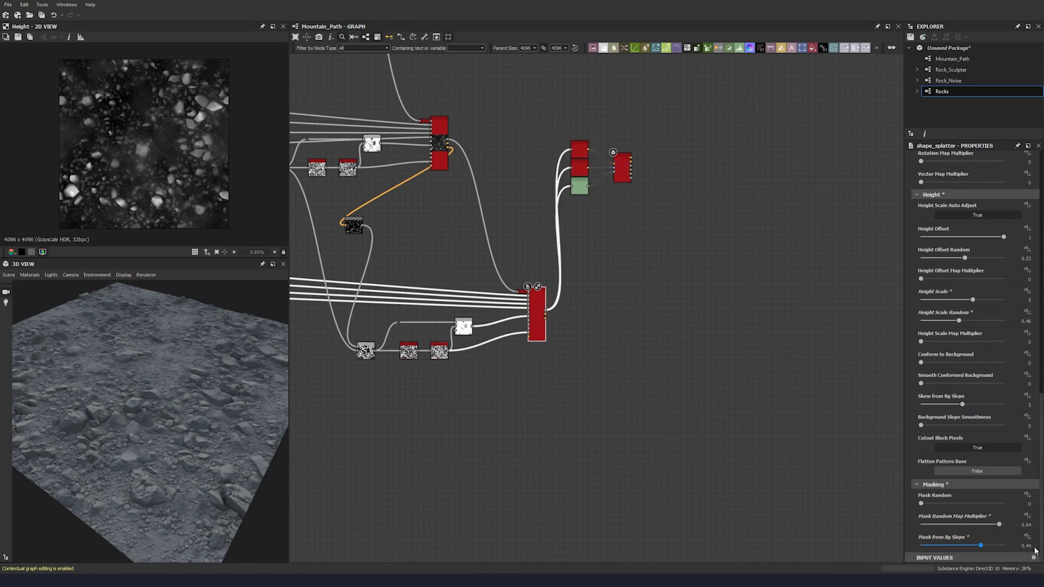
key(Return)
Examine the small-rock distribution across the 3D terrain from several angles and distances.
scroll(117, 507, down, 3)
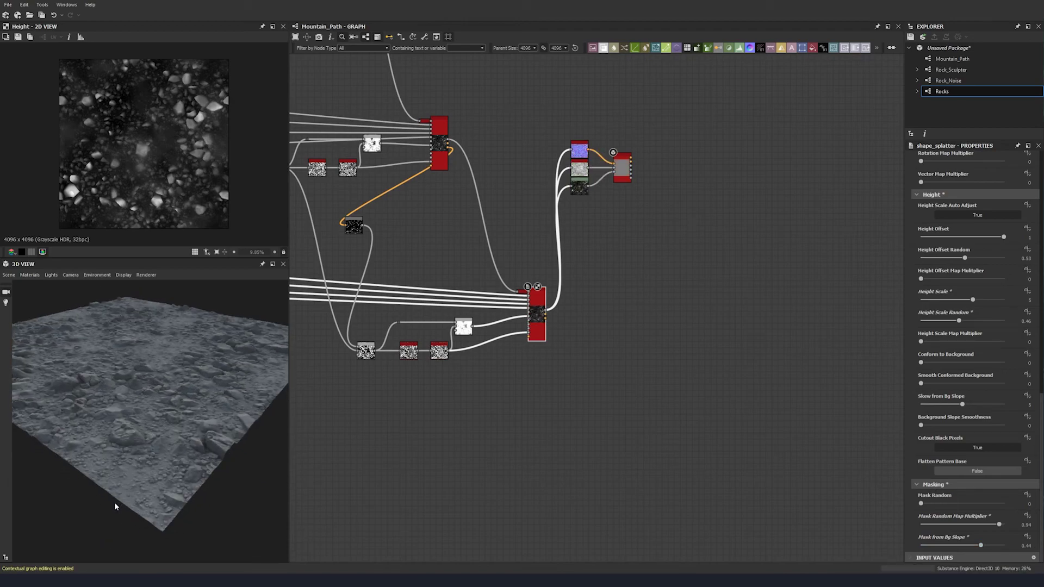
scroll(128, 364, up, 6)
drag(129, 361, 185, 455)
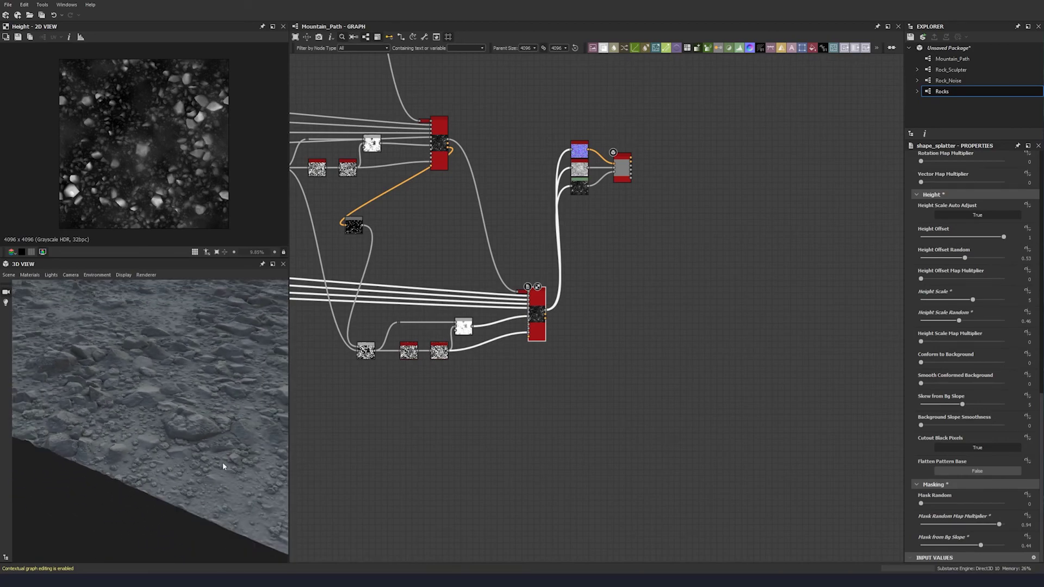
drag(99, 442, 189, 448)
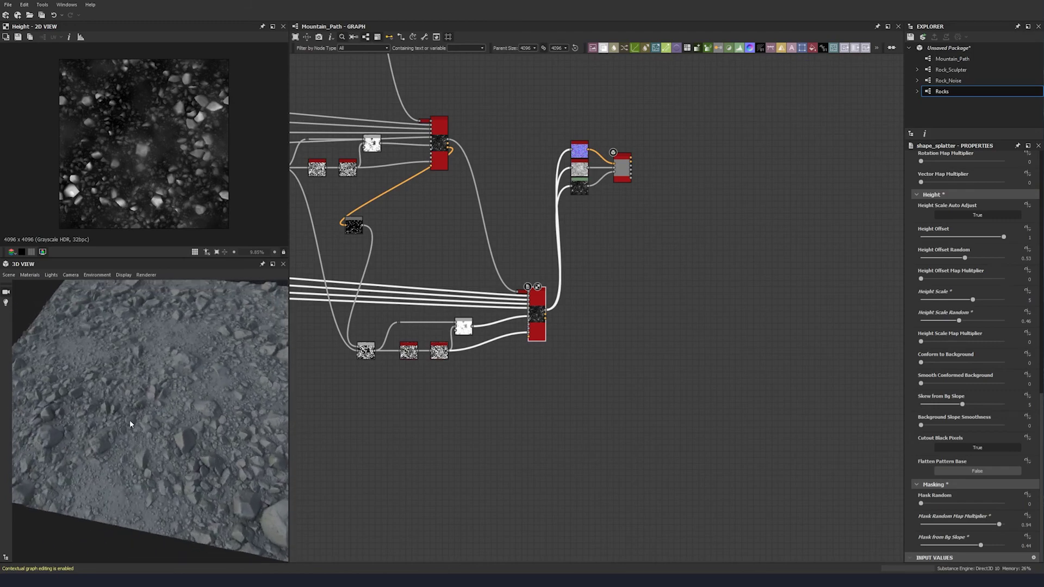
drag(176, 488, 186, 486)
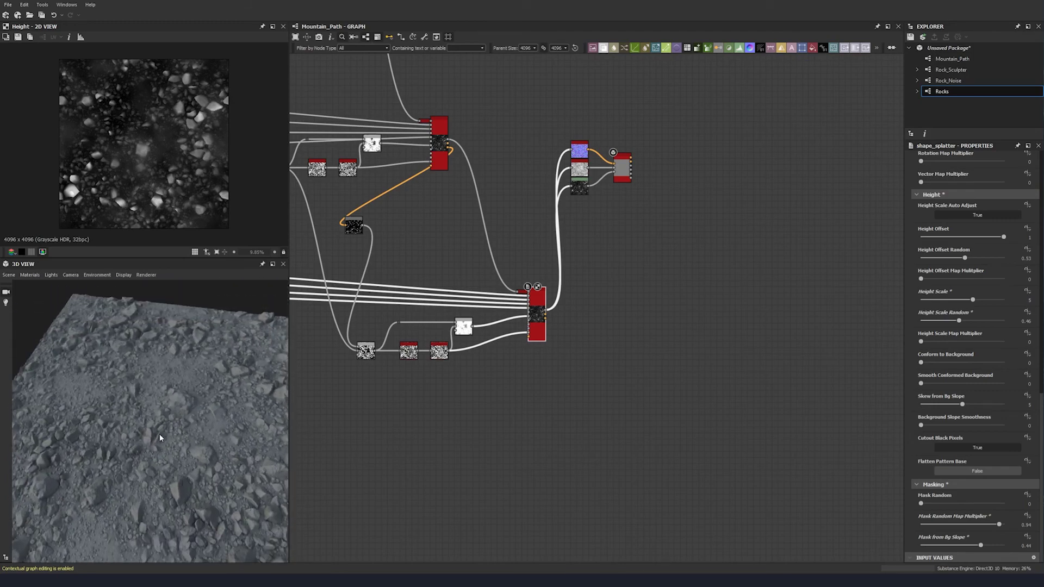
drag(167, 368, 175, 411)
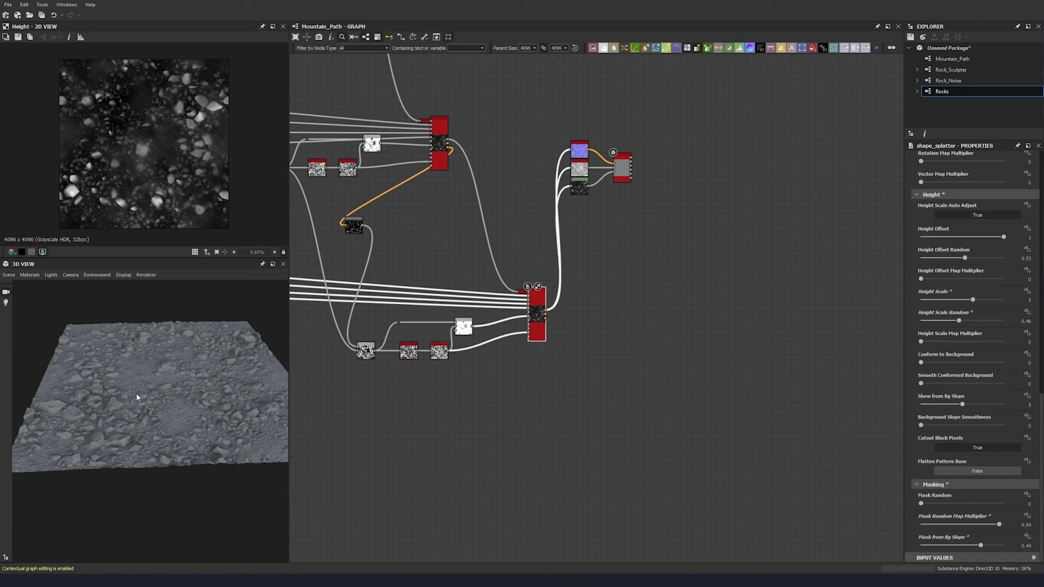
drag(168, 360, 272, 375)
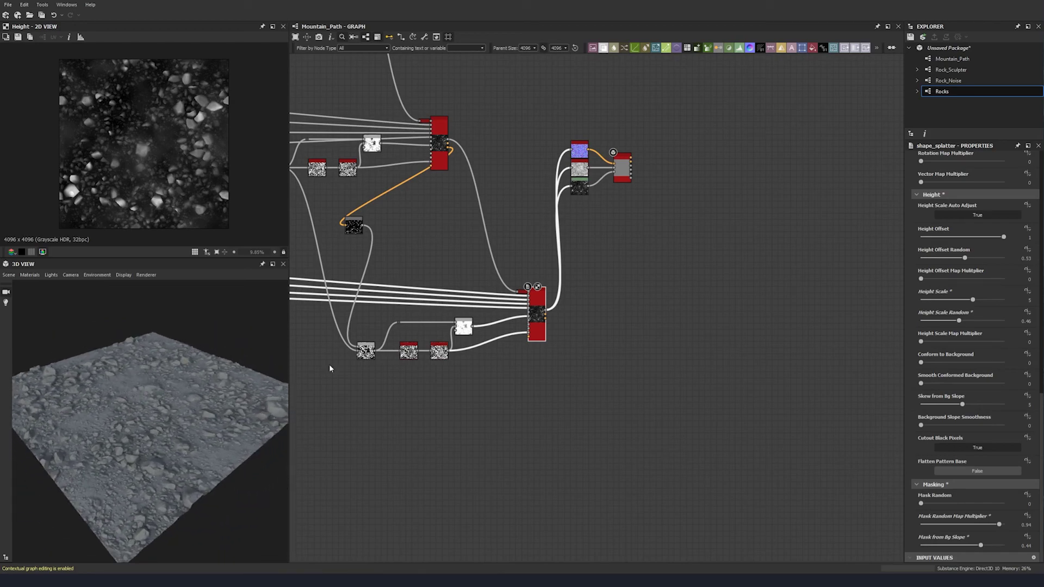
Rearrange the dot nodes routing the four rock pattern wires to the third Shape Splatter.
scroll(596, 330, down, 3)
middle_drag(454, 350, 622, 316)
drag(472, 243, 424, 279)
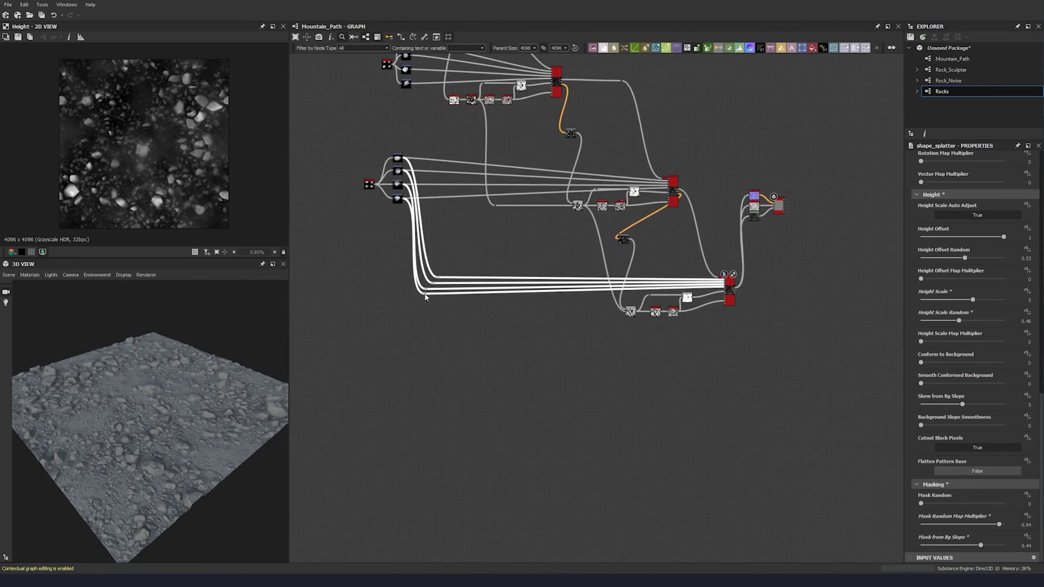
middle_drag(718, 317, 602, 332)
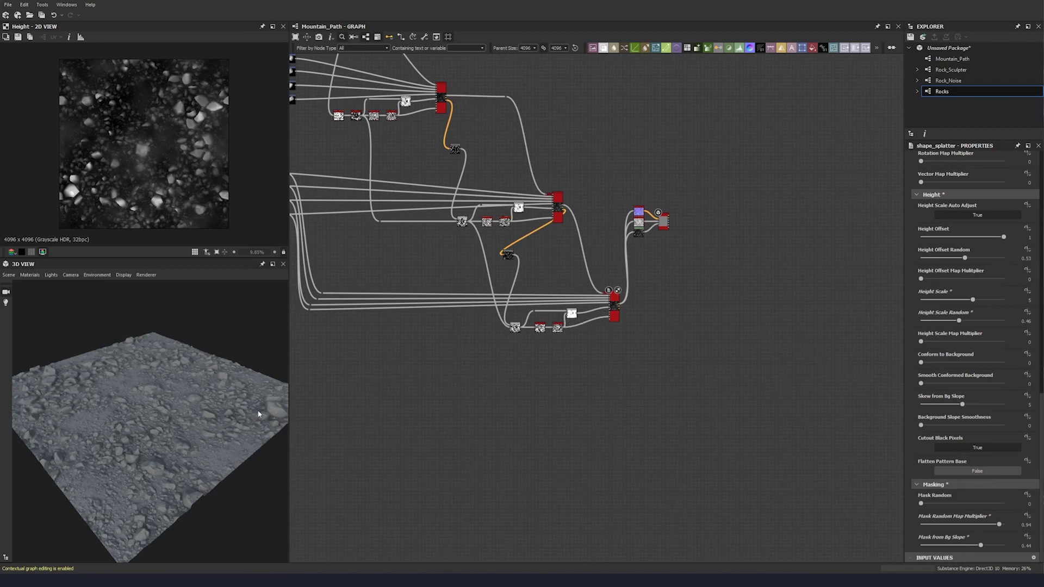
Inspect the small rocks up close on the 3D terrain and set the third splatter's Height Scale to 3.
scroll(148, 445, up, 5)
mouse_move(176, 457)
mouse_down()
mouse_move(176, 397)
mouse_move(176, 442)
mouse_up()
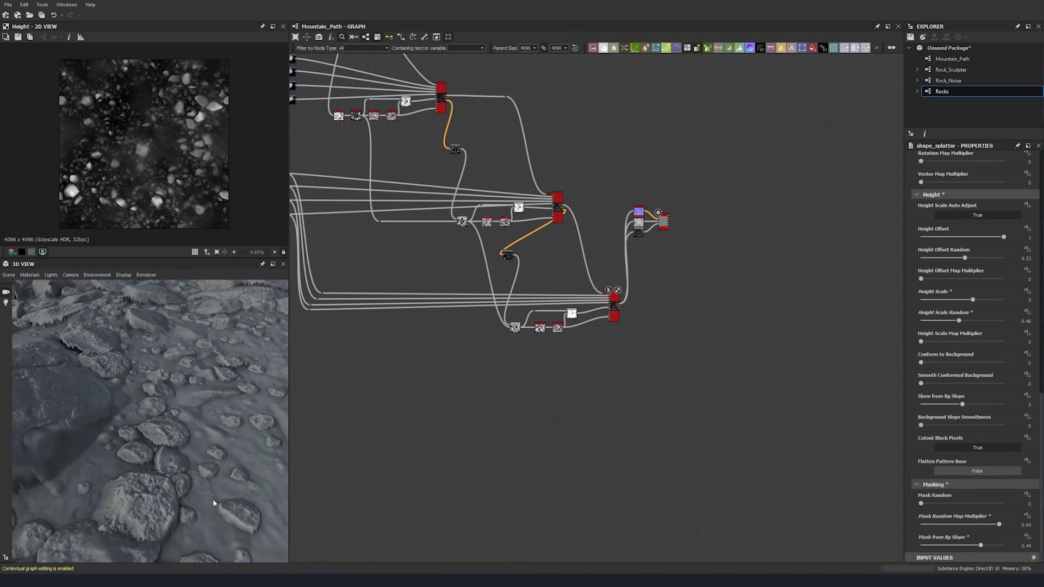
scroll(212, 499, down, 5)
scroll(194, 488, up, 3)
drag(194, 488, 246, 403)
scroll(221, 490, down, 4)
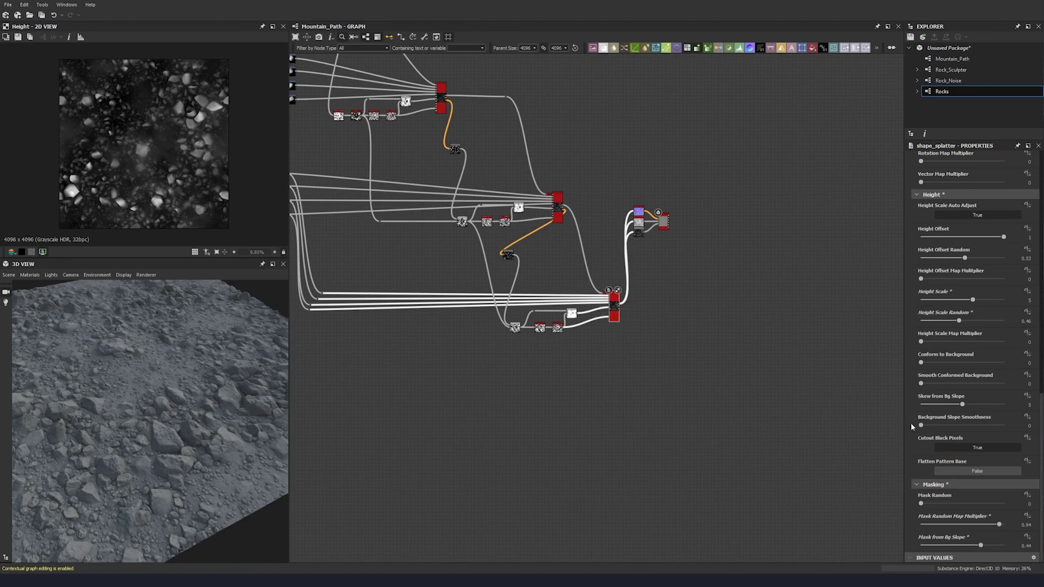
click(1030, 301)
text(3)
key(Return)
drag(138, 440, 103, 436)
ctrl+shift+right_drag(103, 436, 188, 432)
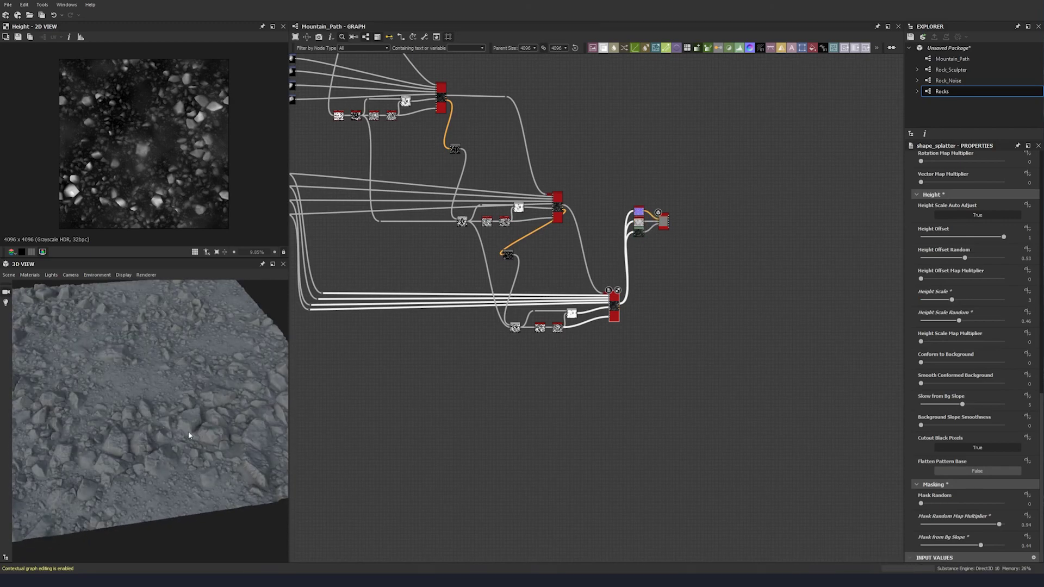
drag(189, 435, 145, 392)
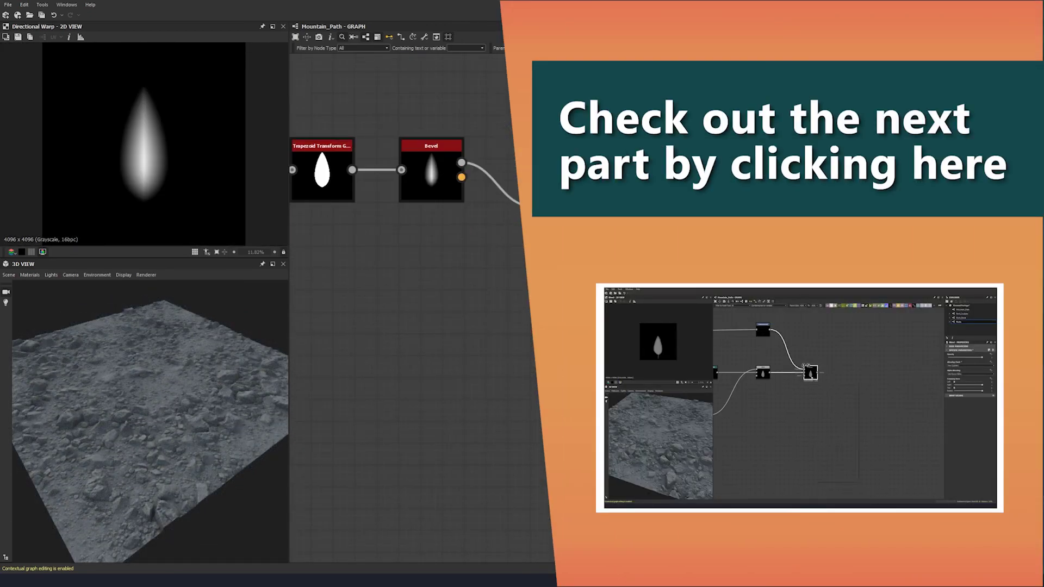
key(space)
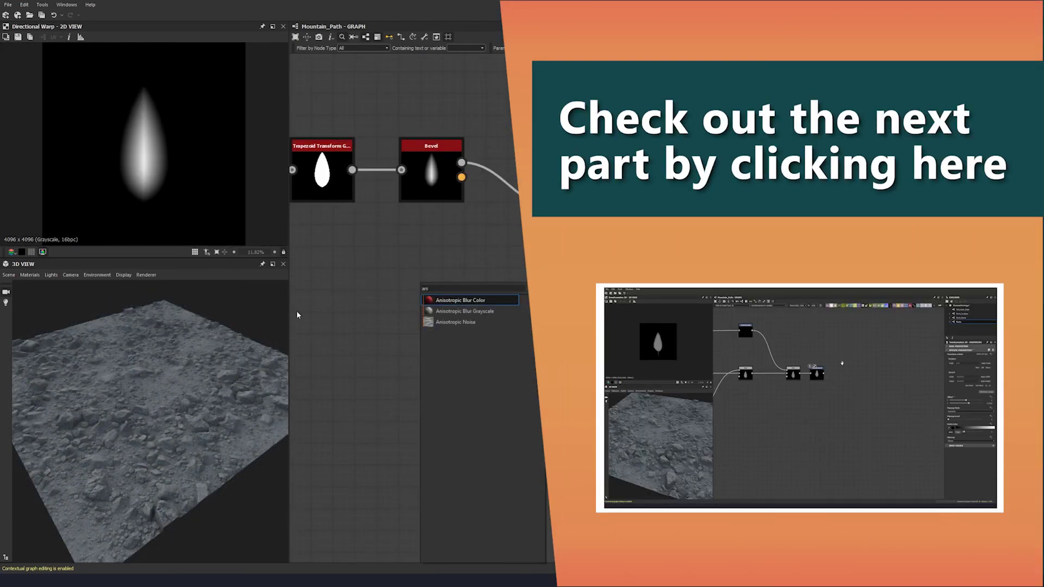
key(Return)
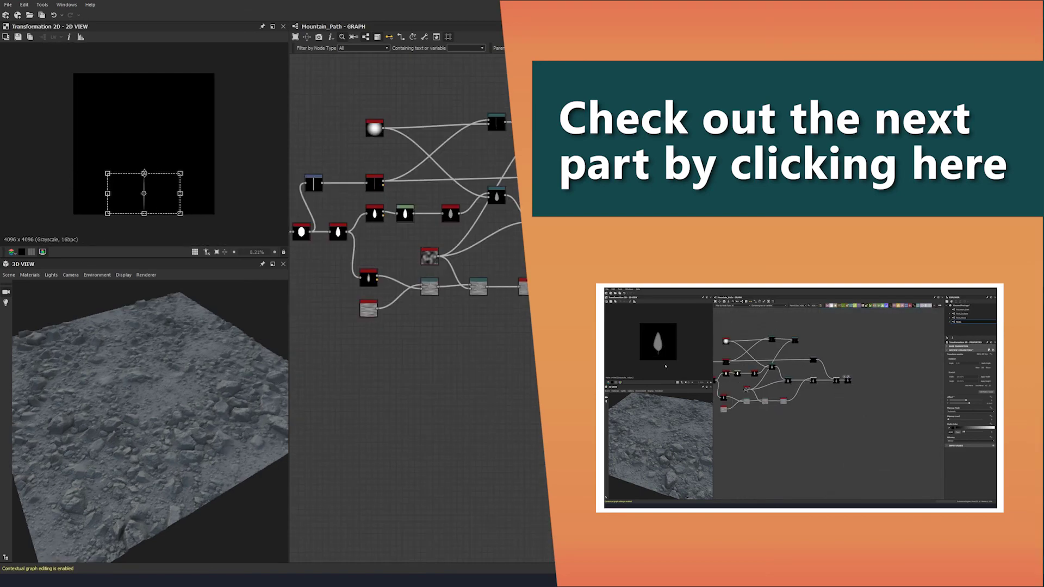